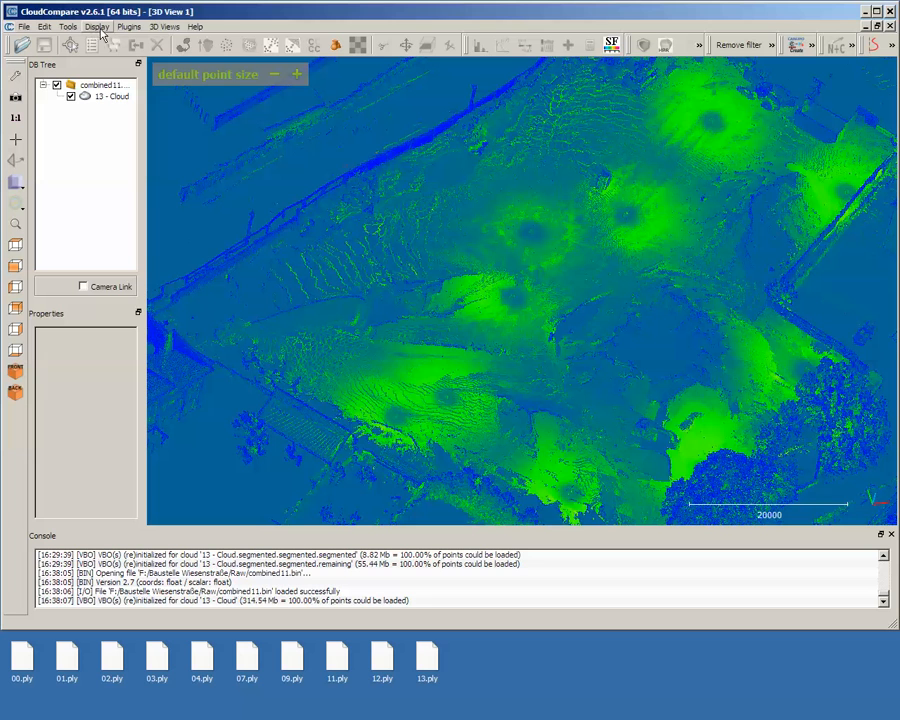
Set the 3D view's background colour to white in the display settings.
click(96, 27)
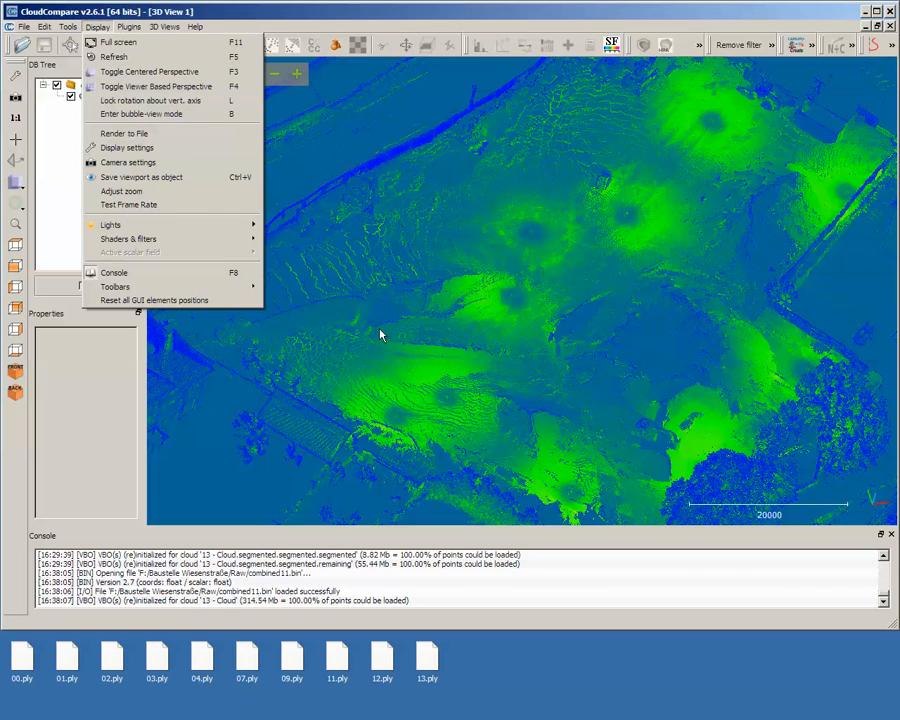
click(395, 280)
drag(395, 280, 543, 298)
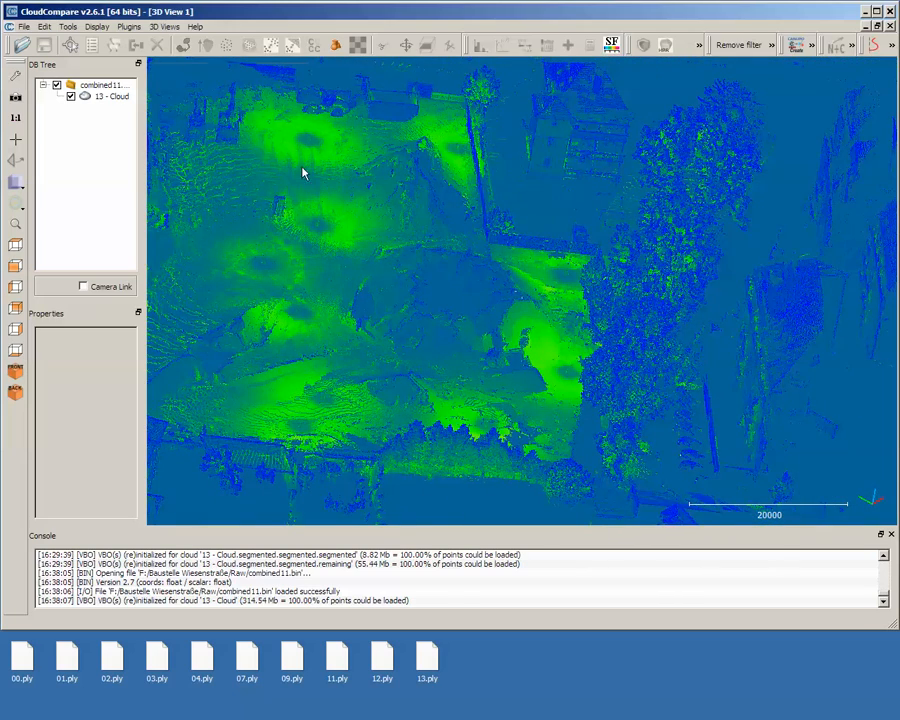
click(96, 27)
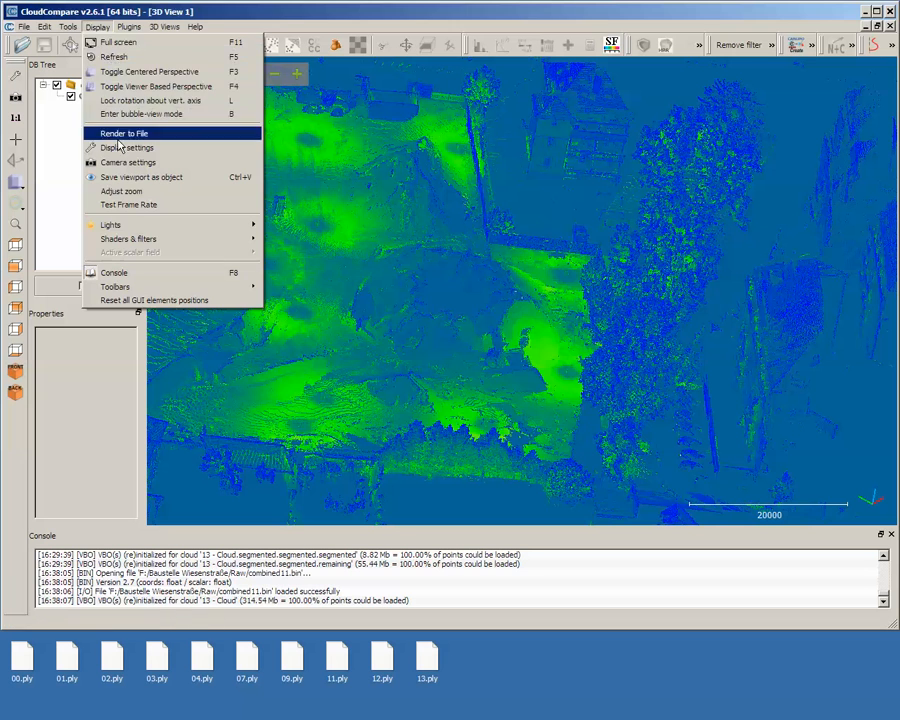
click(116, 147)
click(368, 238)
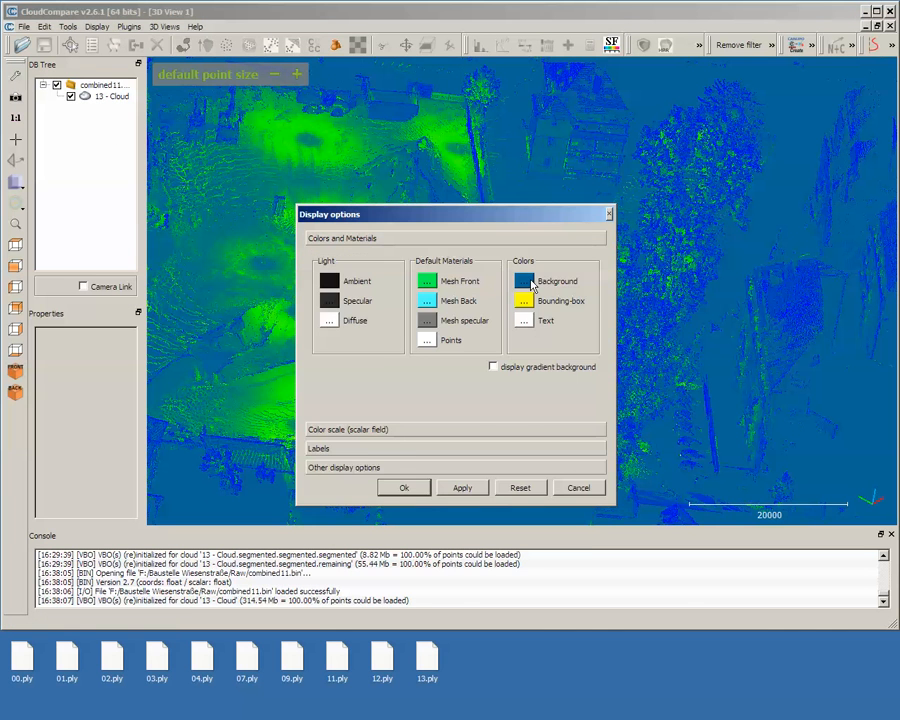
click(524, 282)
drag(519, 262, 373, 445)
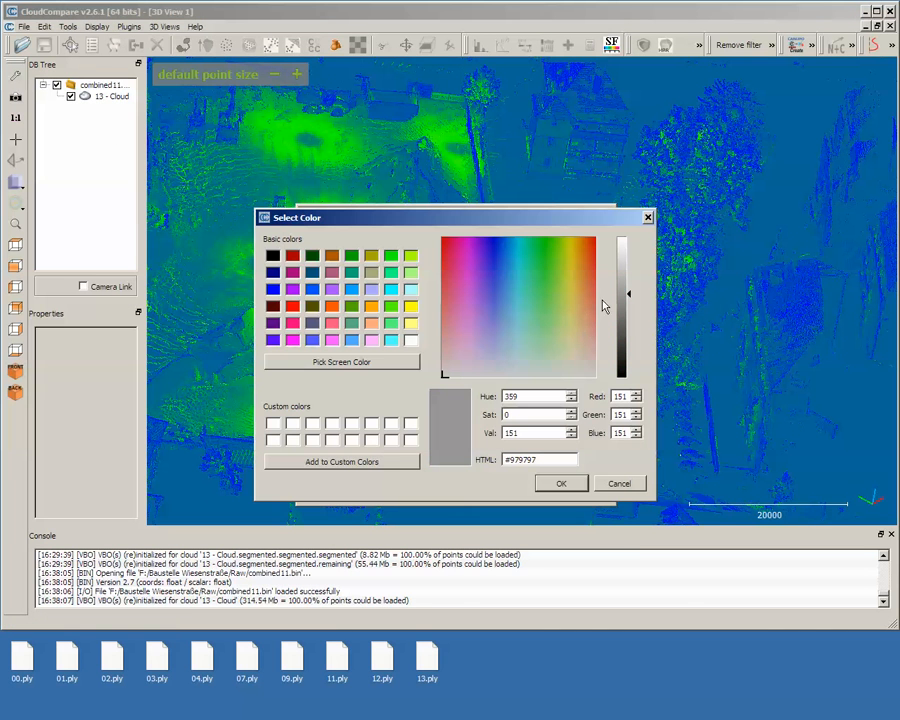
drag(621, 302, 624, 235)
click(561, 483)
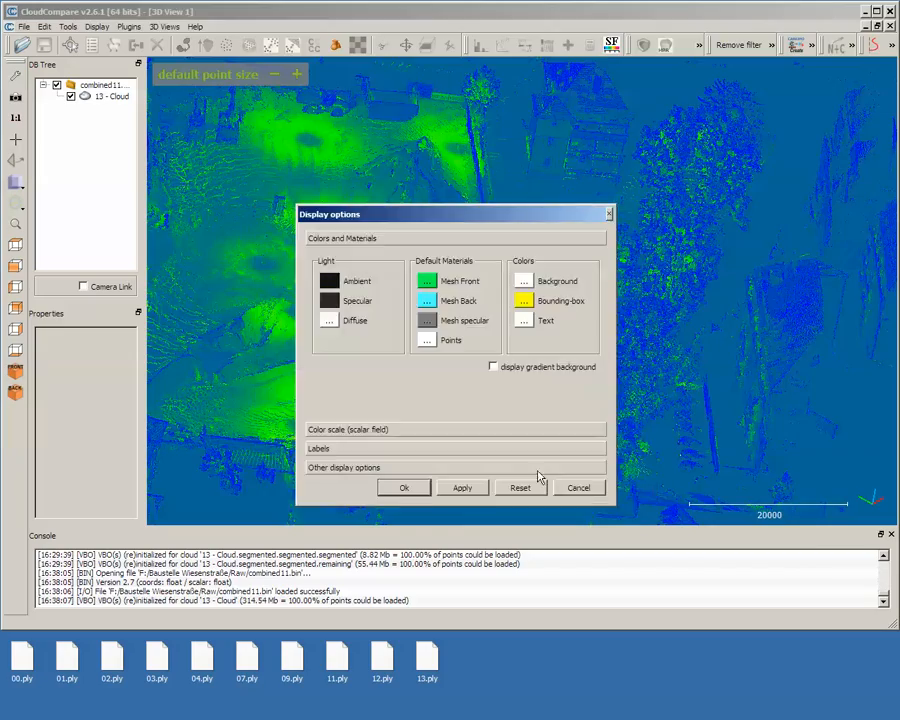
click(402, 487)
Look over the construction-site scan from several angles and bring the whole point cloud into top view.
drag(533, 497, 479, 370)
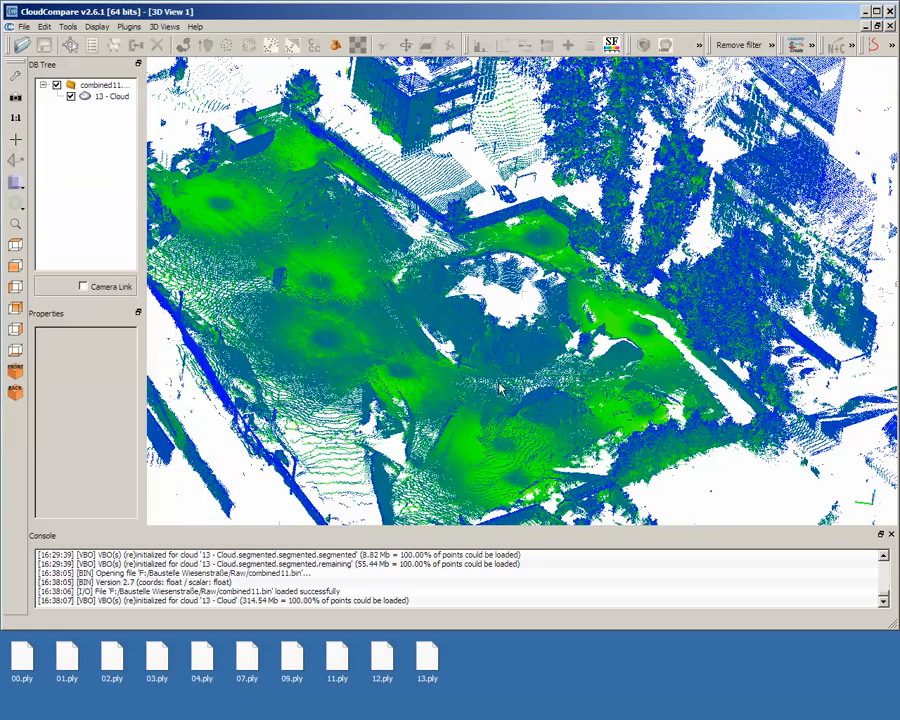
drag(488, 379, 275, 440)
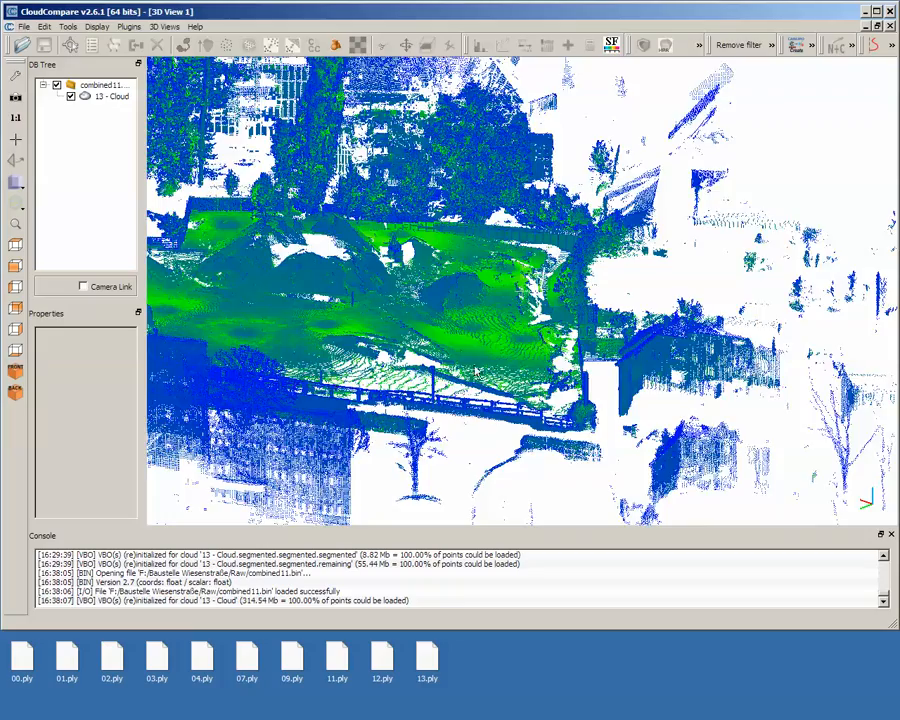
drag(360, 272, 240, 432)
drag(296, 435, 179, 309)
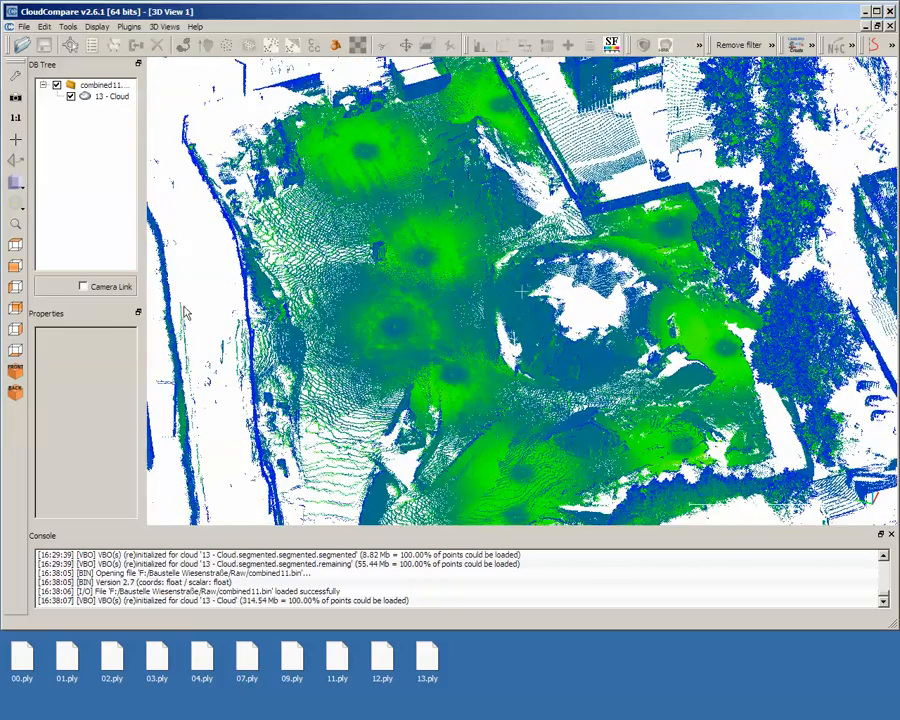
click(16, 246)
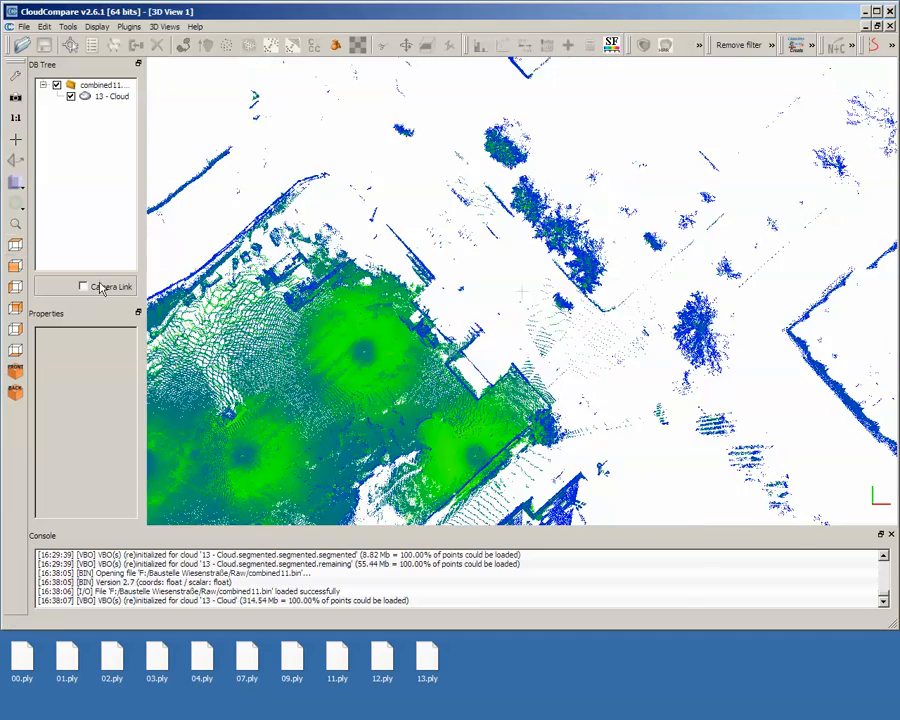
right_drag(264, 384, 608, 210)
scroll(574, 292, down, 8)
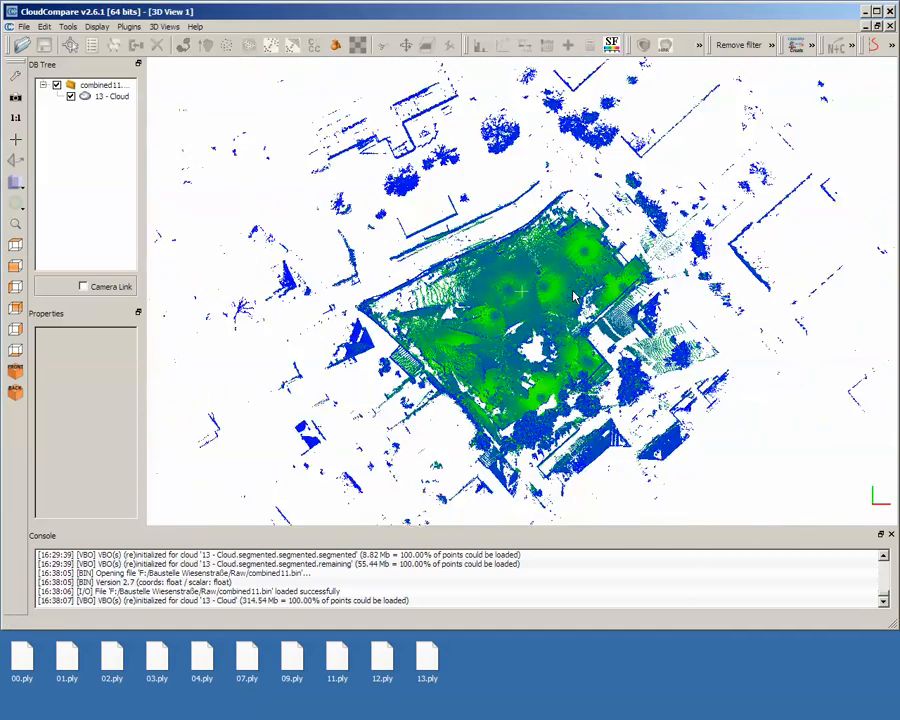
scroll(573, 297, down, 3)
right_drag(501, 342, 449, 318)
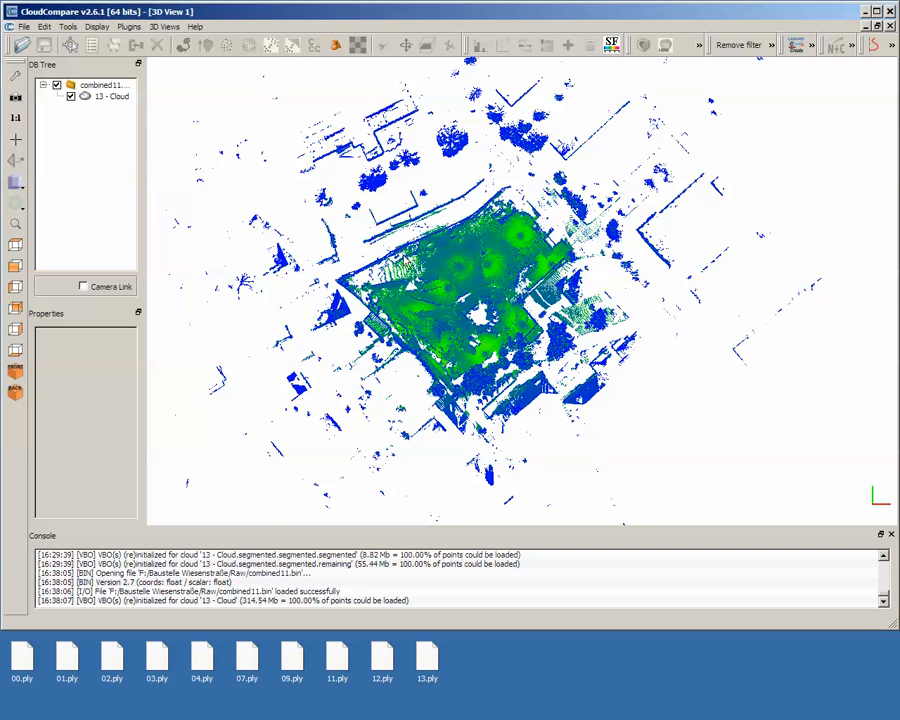
Segment 13 - Cloud with a polygonal selection around the construction site's boundary, keep the points inside, and confirm the segmentation.
click(112, 99)
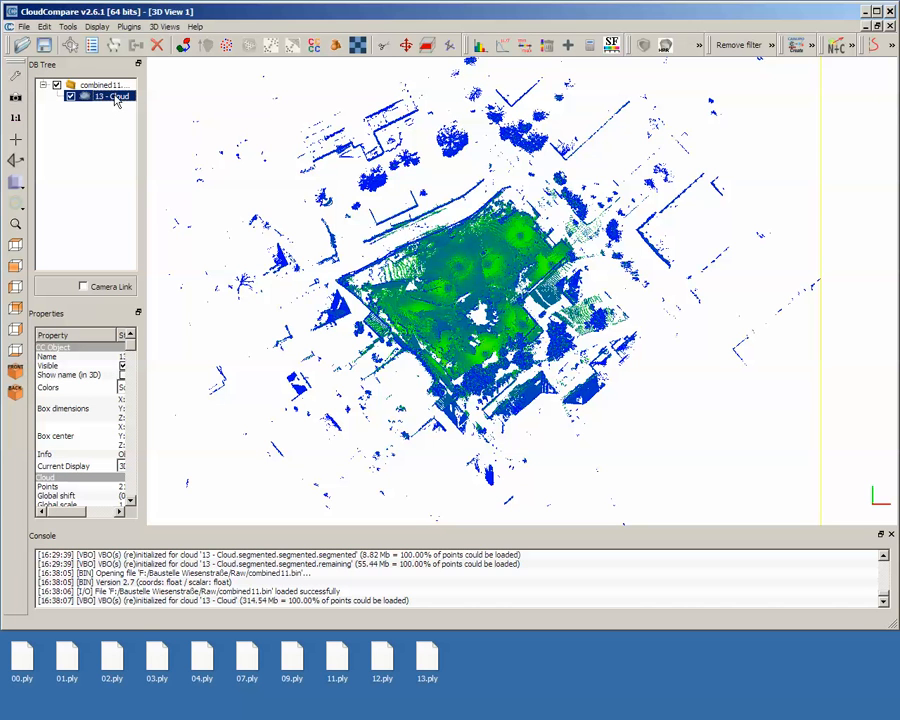
click(386, 50)
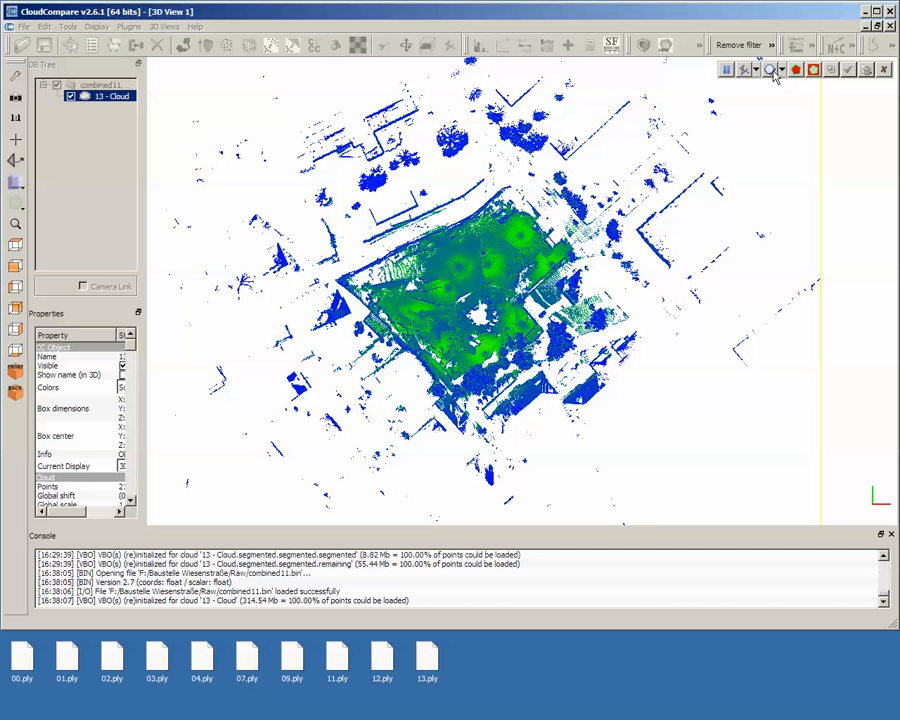
click(781, 71)
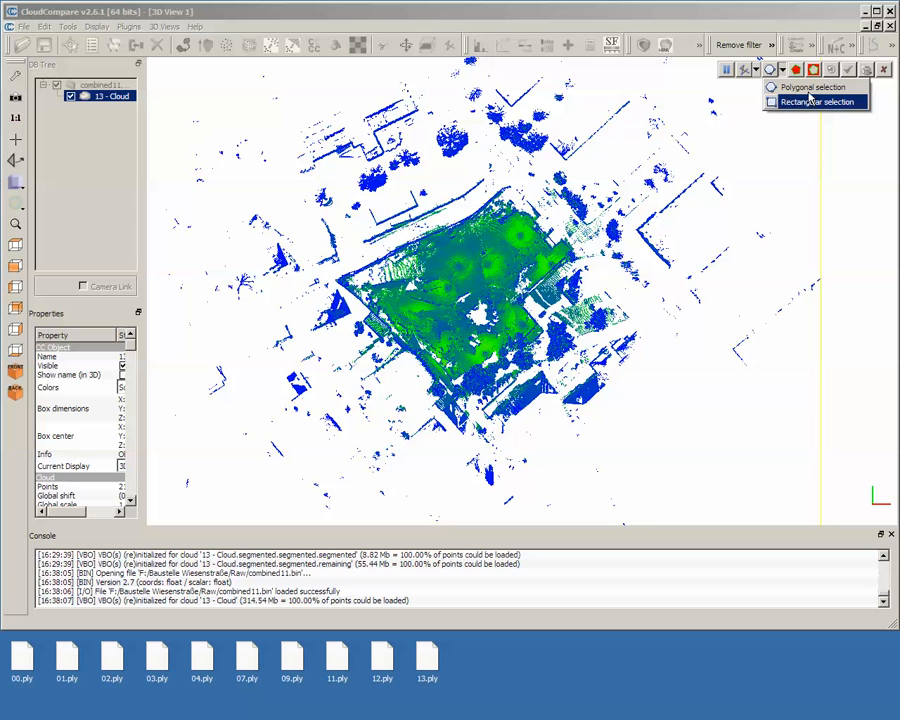
click(790, 90)
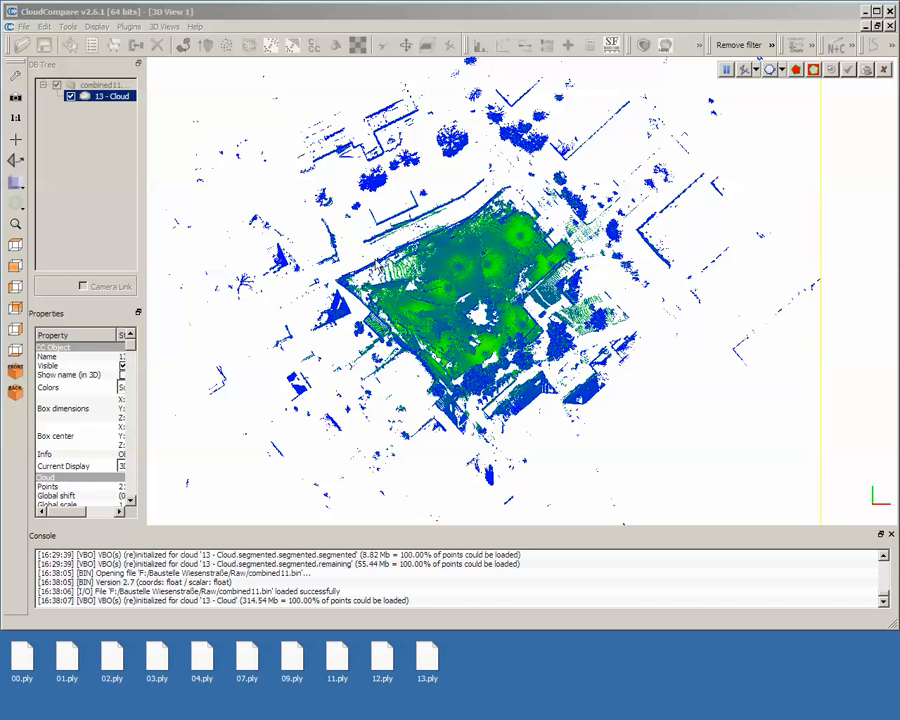
click(349, 268)
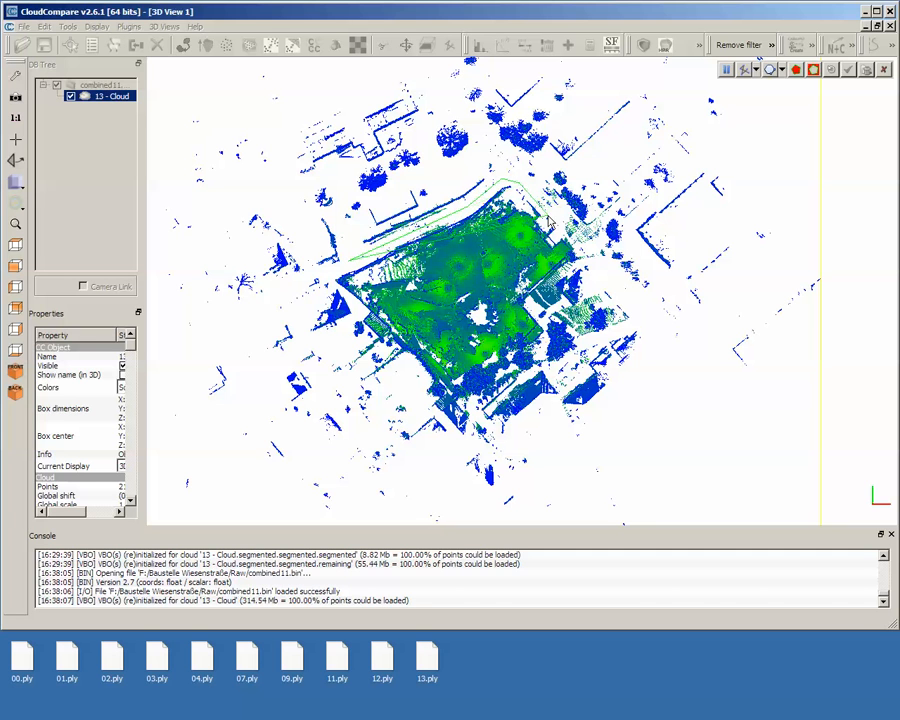
click(506, 181)
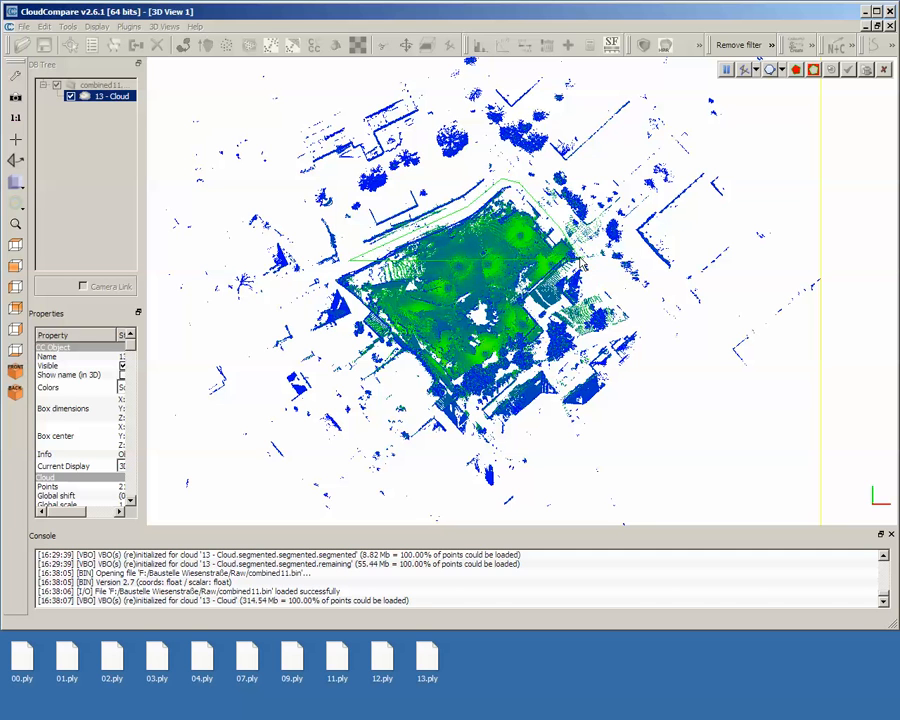
click(583, 257)
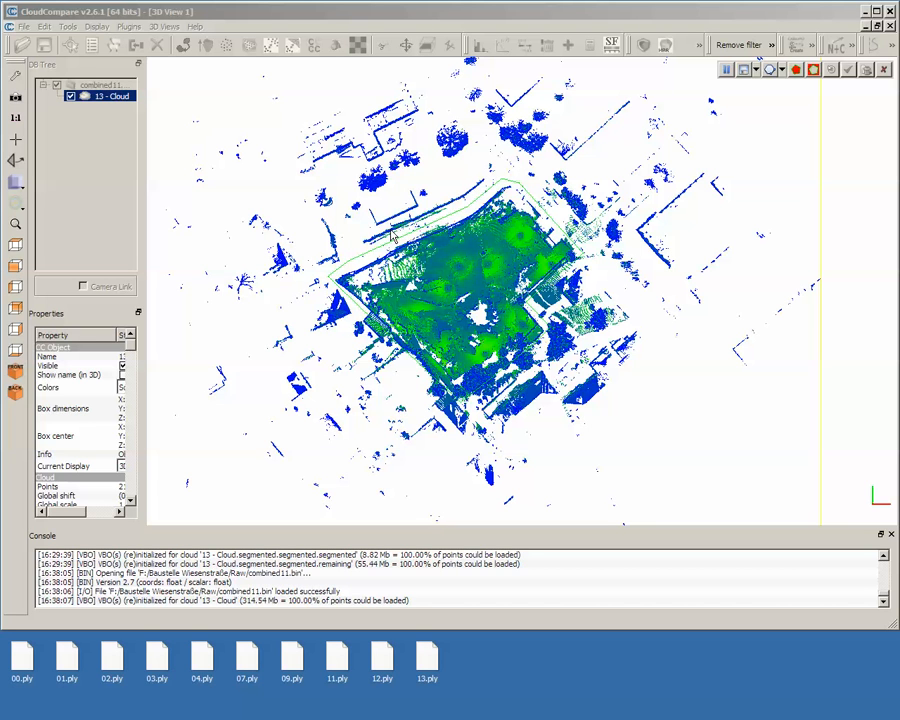
key(i)
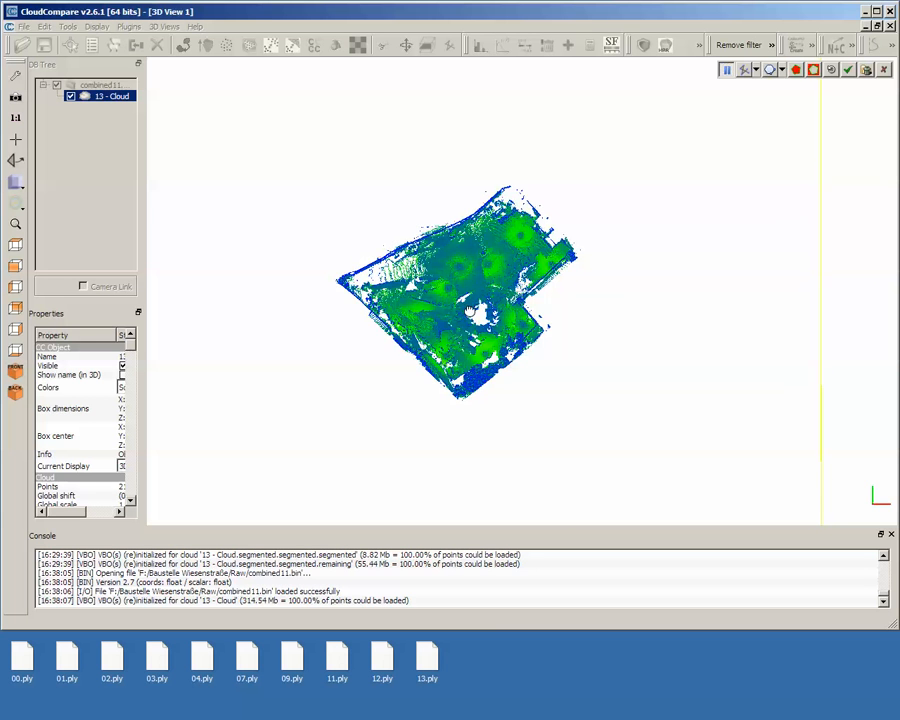
drag(456, 333, 478, 313)
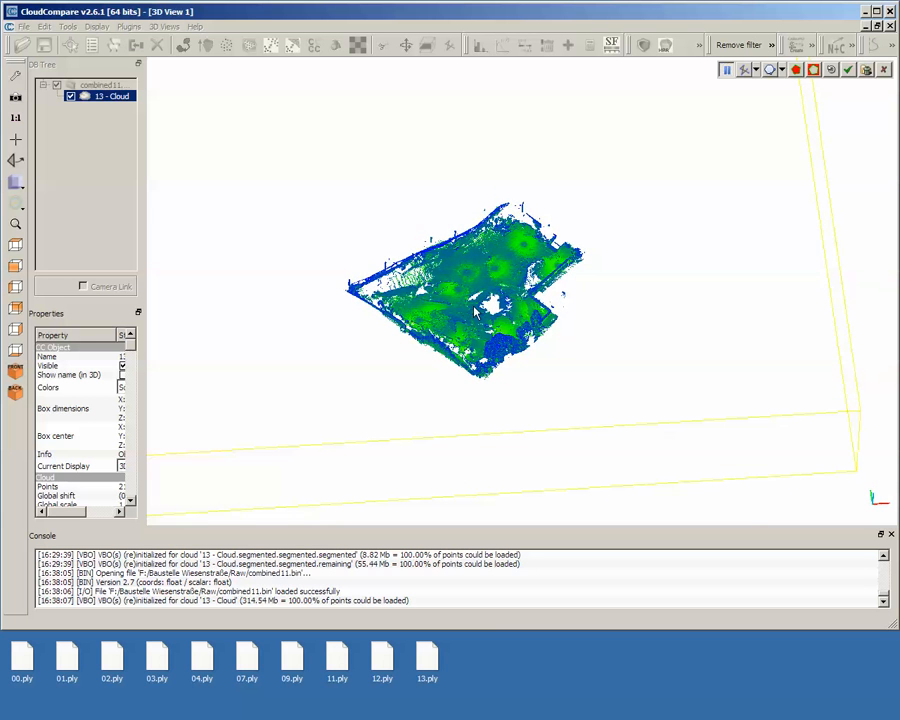
scroll(480, 320, up, 4)
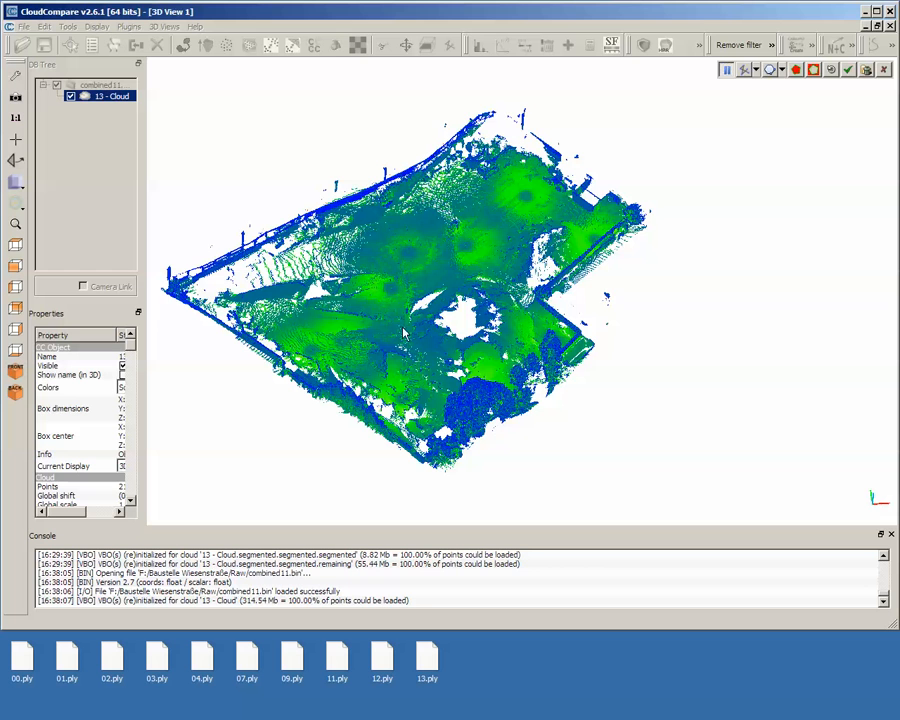
scroll(403, 332, up, 2)
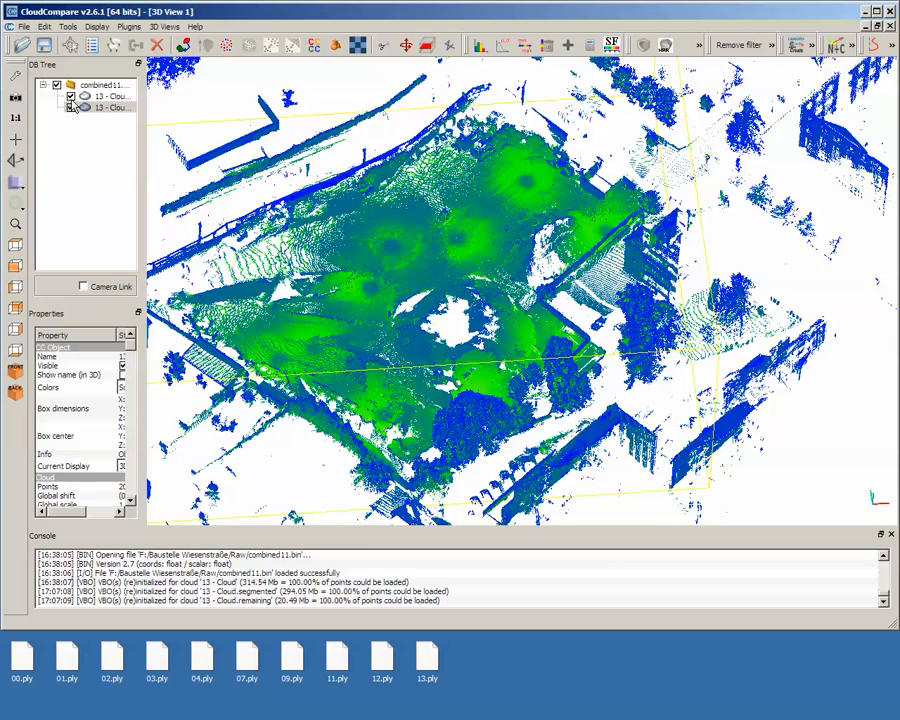
Compare the two segmented clouds by toggling the visibility of the site and its surroundings separately.
click(78, 107)
click(70, 97)
click(70, 96)
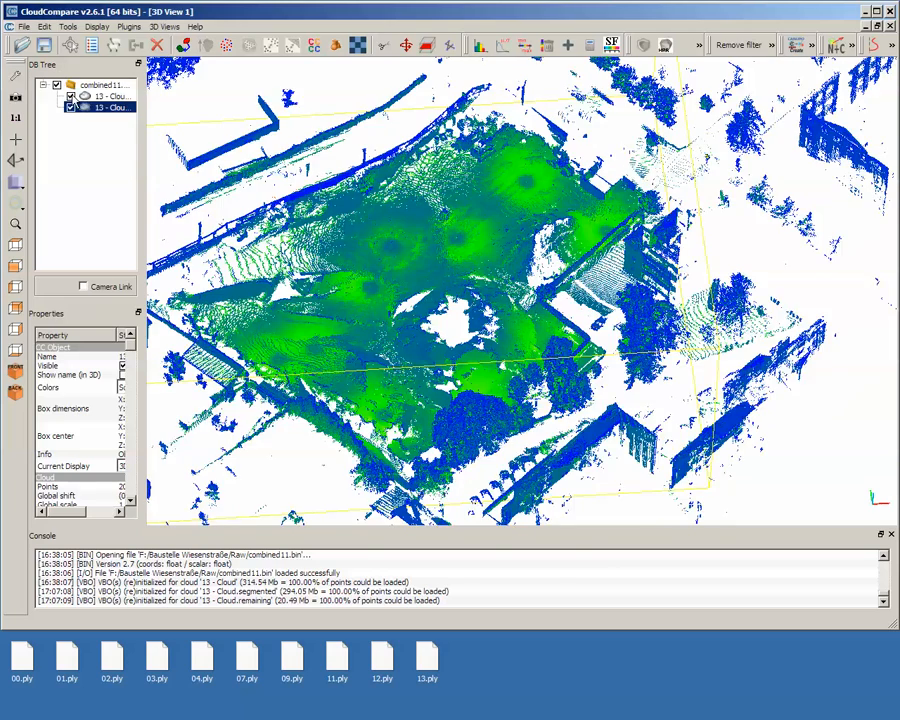
click(70, 107)
scroll(386, 304, down, 10)
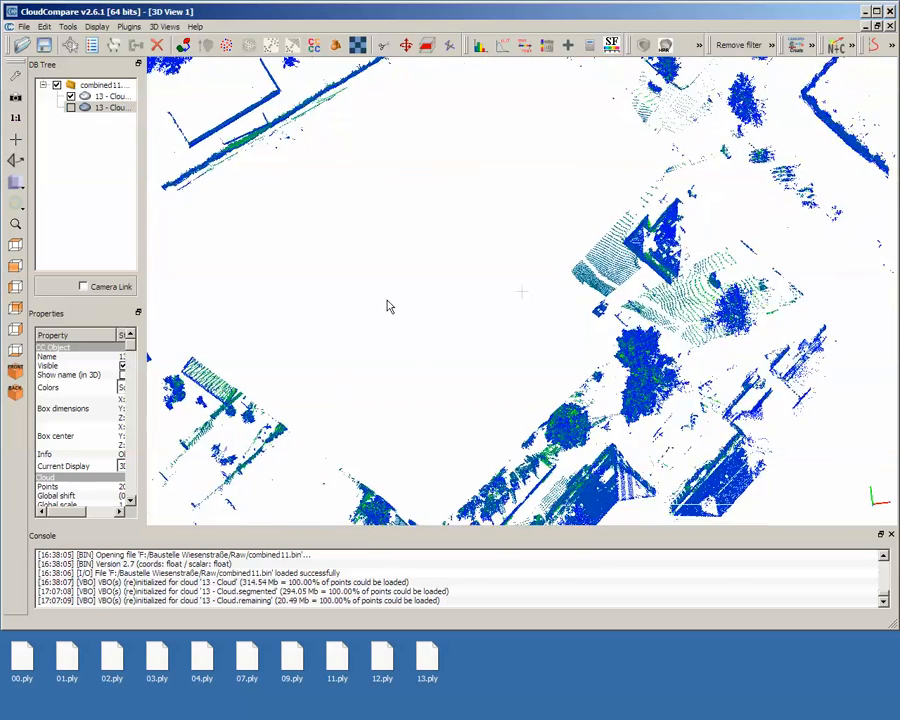
click(70, 107)
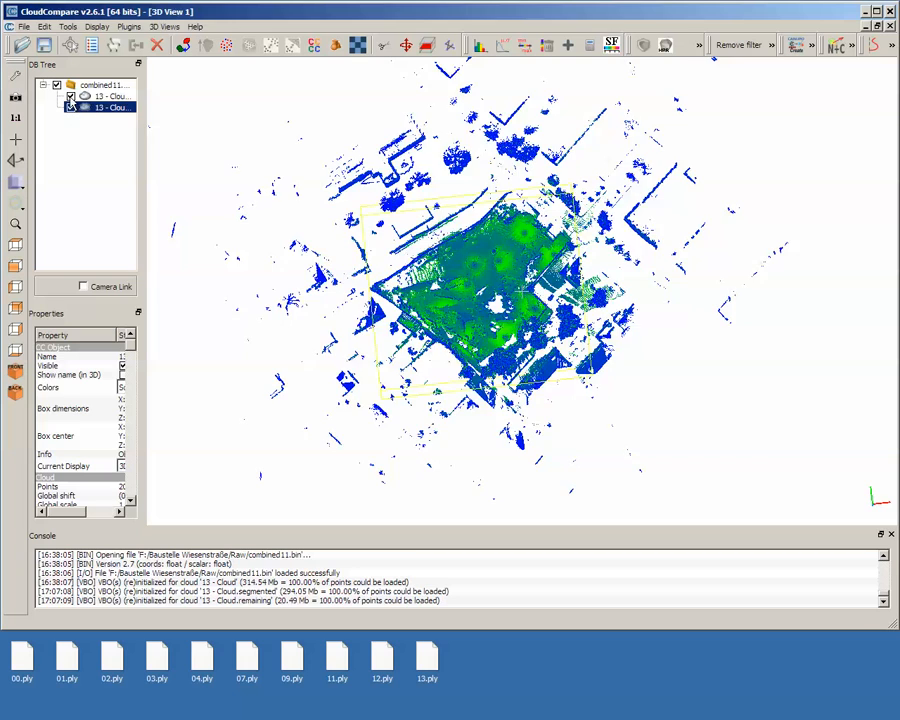
Hide the cloud with the surroundings outside the site boundary and delete it.
click(70, 96)
scroll(474, 305, up, 4)
scroll(474, 305, up, 5)
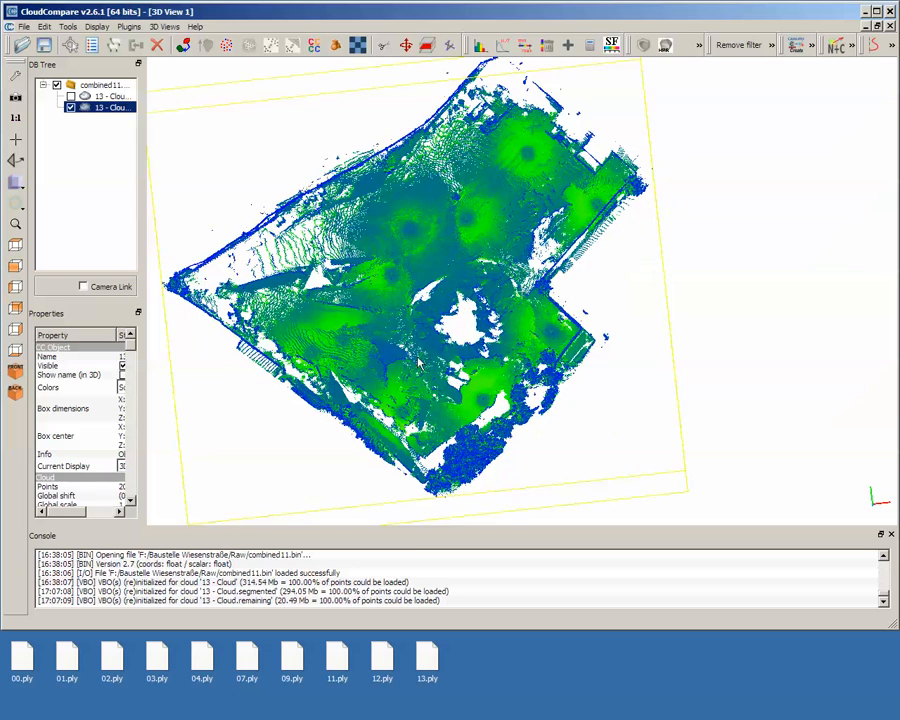
drag(418, 358, 420, 283)
click(108, 96)
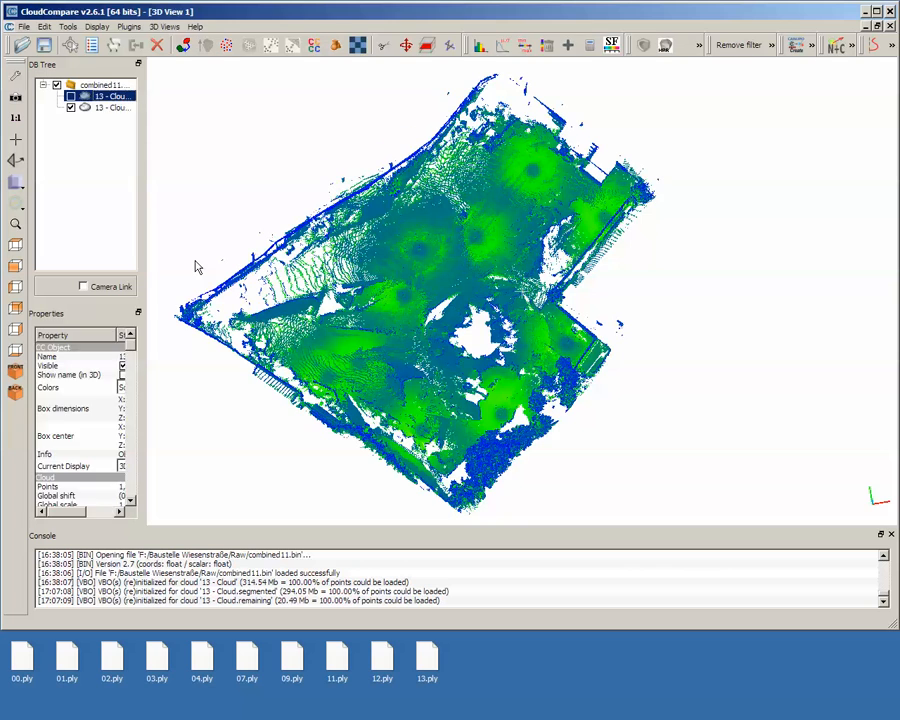
key(Delete)
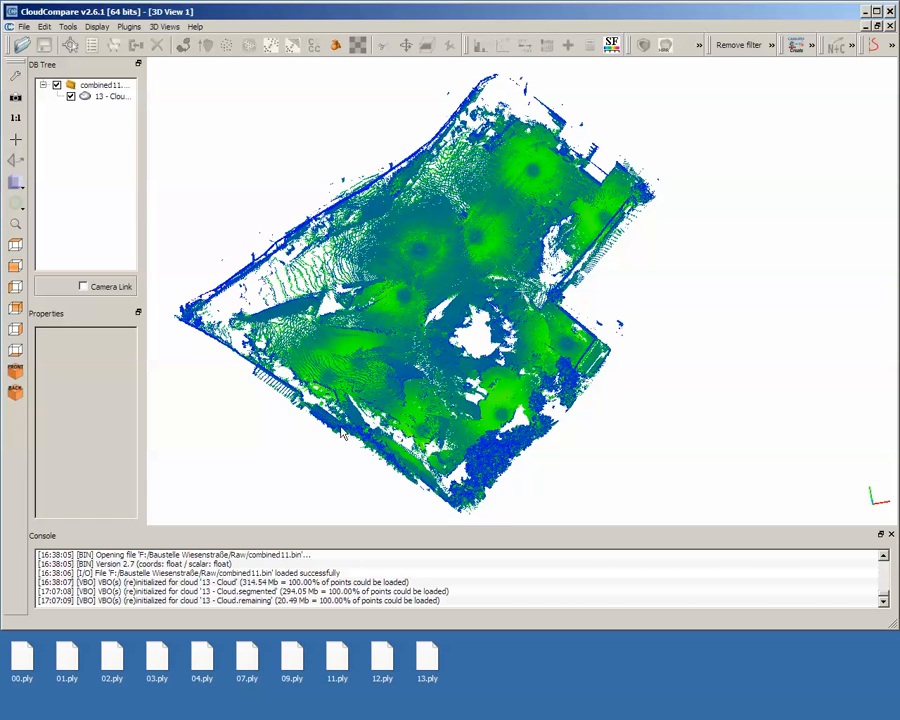
Examine the trimmed construction site up close, including its ground surface, excavator, container and earth heaps.
drag(345, 425, 497, 304)
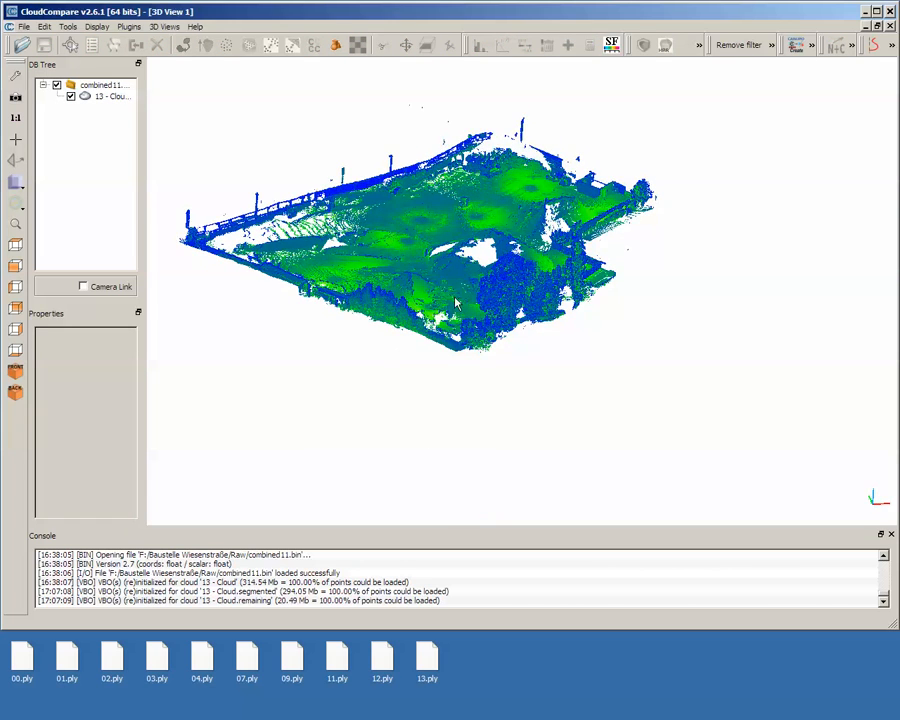
drag(418, 251, 402, 405)
scroll(396, 234, up, 7)
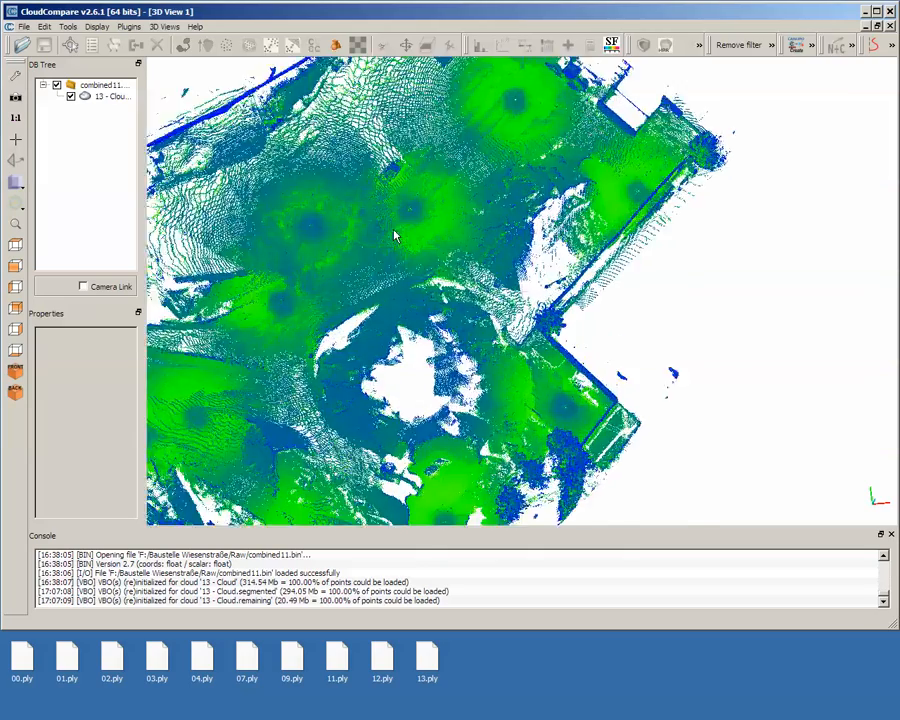
scroll(395, 236, up, 3)
right_drag(492, 125, 407, 439)
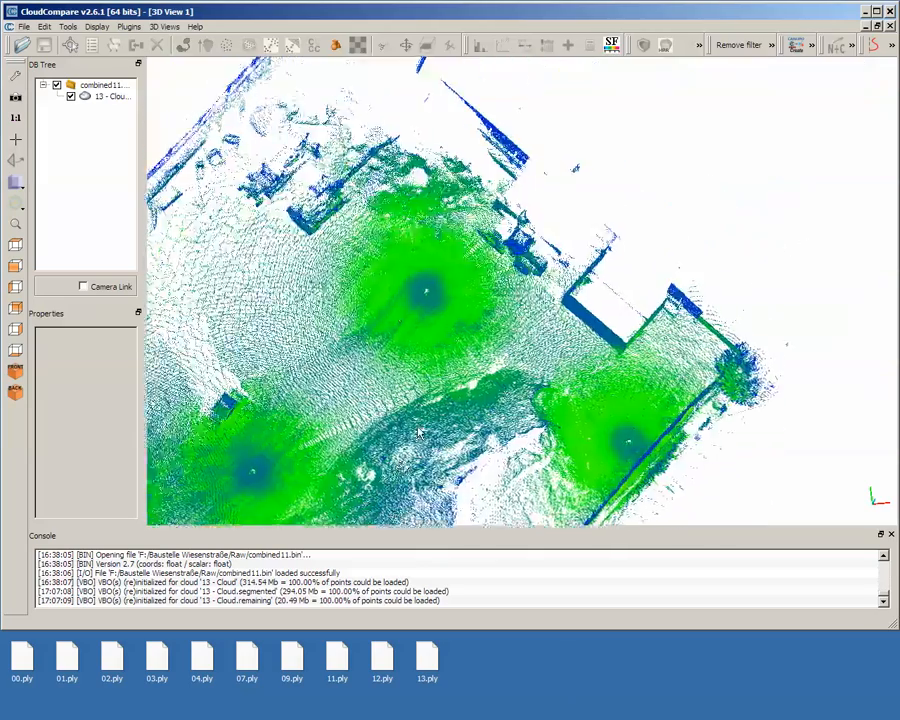
drag(350, 380, 338, 313)
right_drag(372, 325, 507, 392)
scroll(502, 370, up, 10)
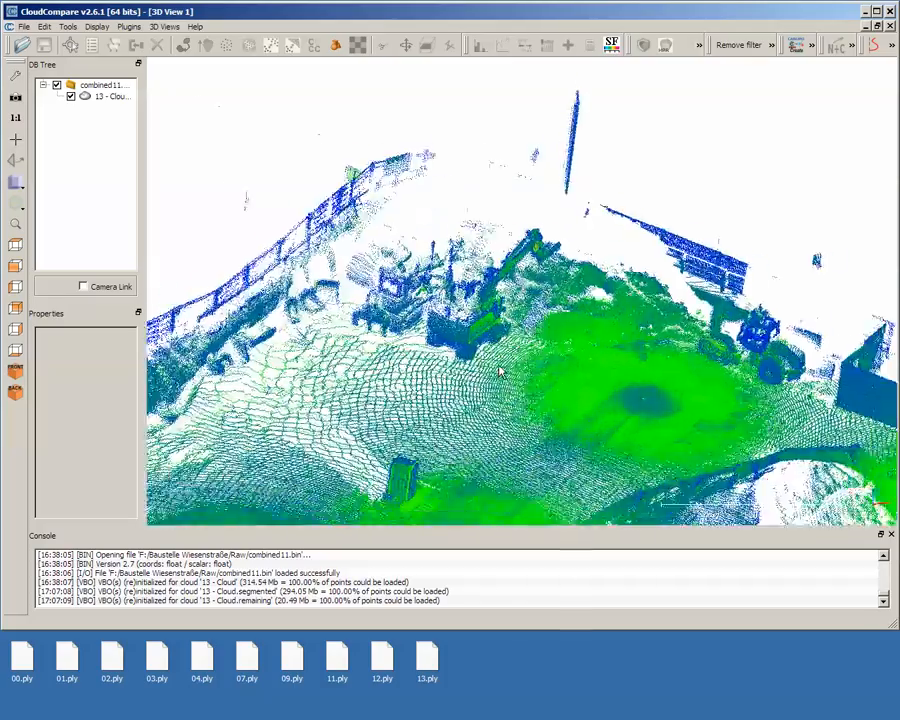
right_drag(357, 399, 530, 358)
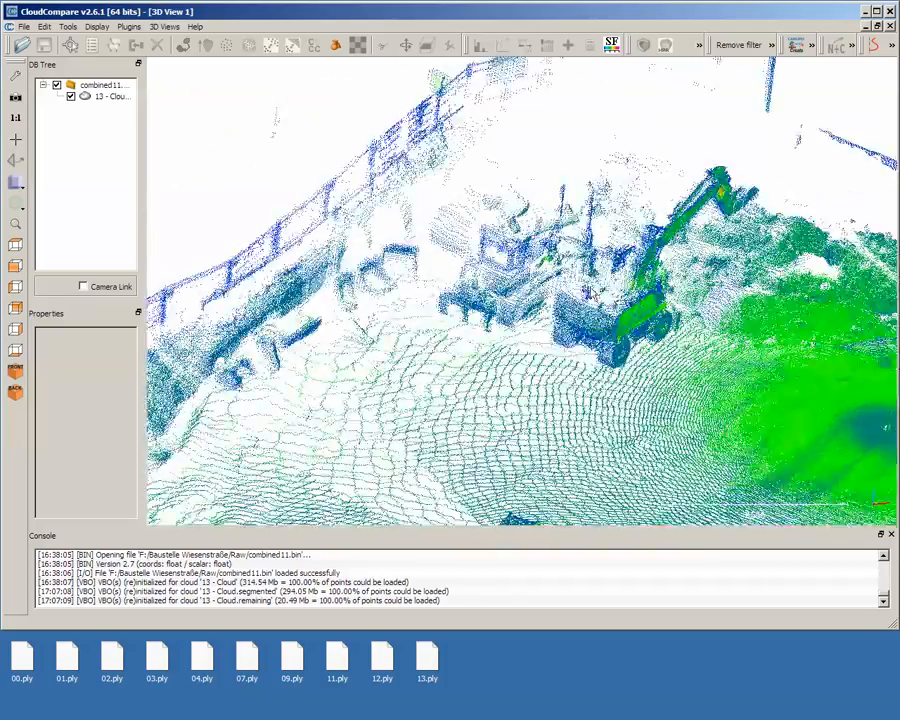
right_drag(588, 292, 401, 278)
drag(505, 333, 489, 279)
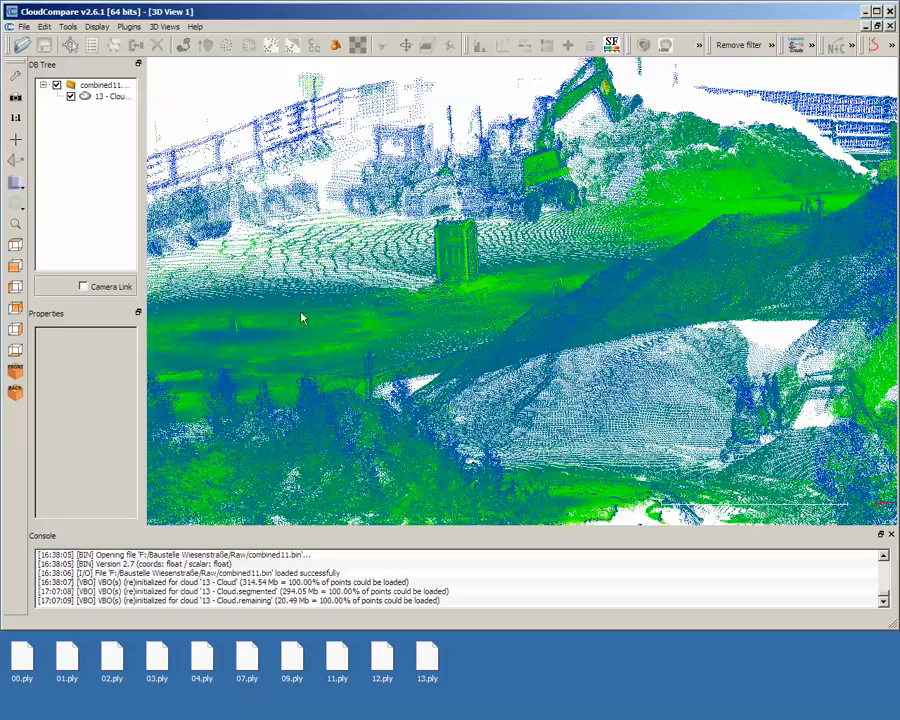
Outline the tree-lined strip and fence corner at the site's edge with a polygonal segmentation in top view and keep the points inside.
drag(302, 318, 517, 311)
drag(566, 410, 617, 416)
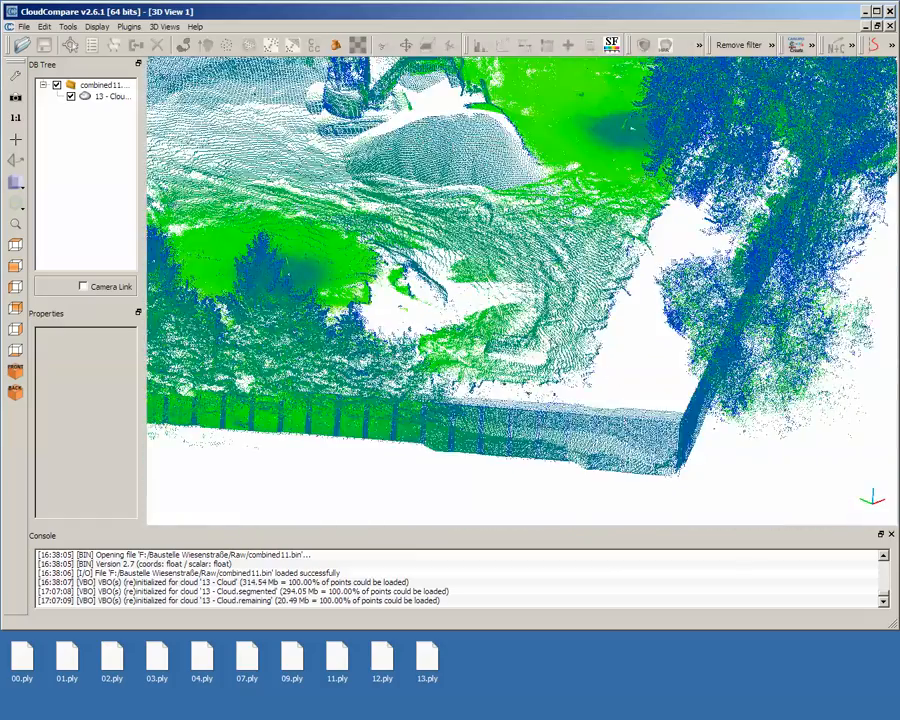
drag(390, 404, 330, 140)
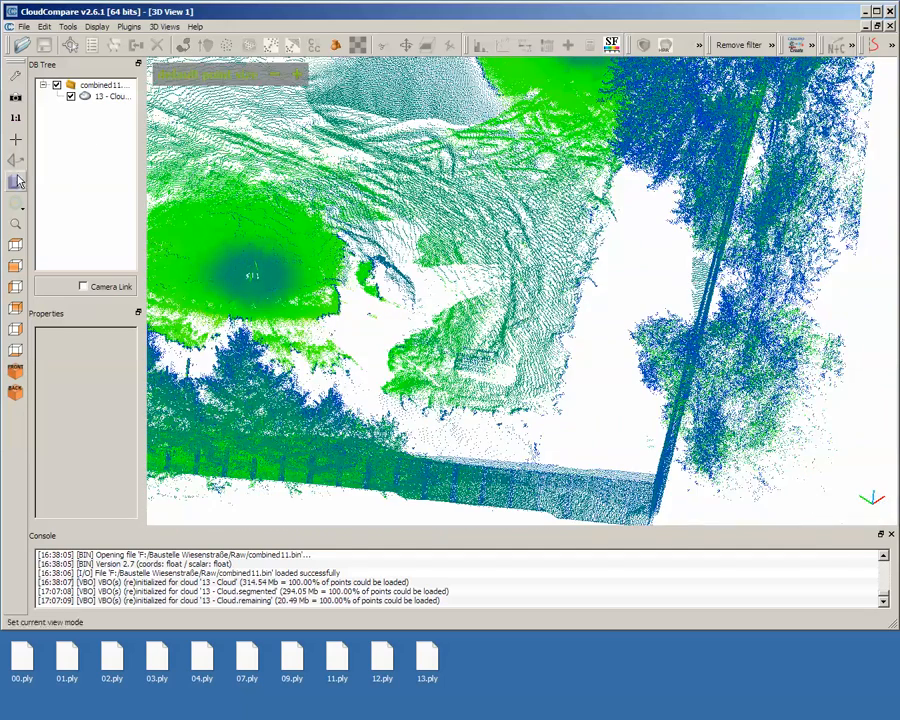
click(16, 246)
scroll(492, 337, down, 2)
scroll(490, 340, down, 7)
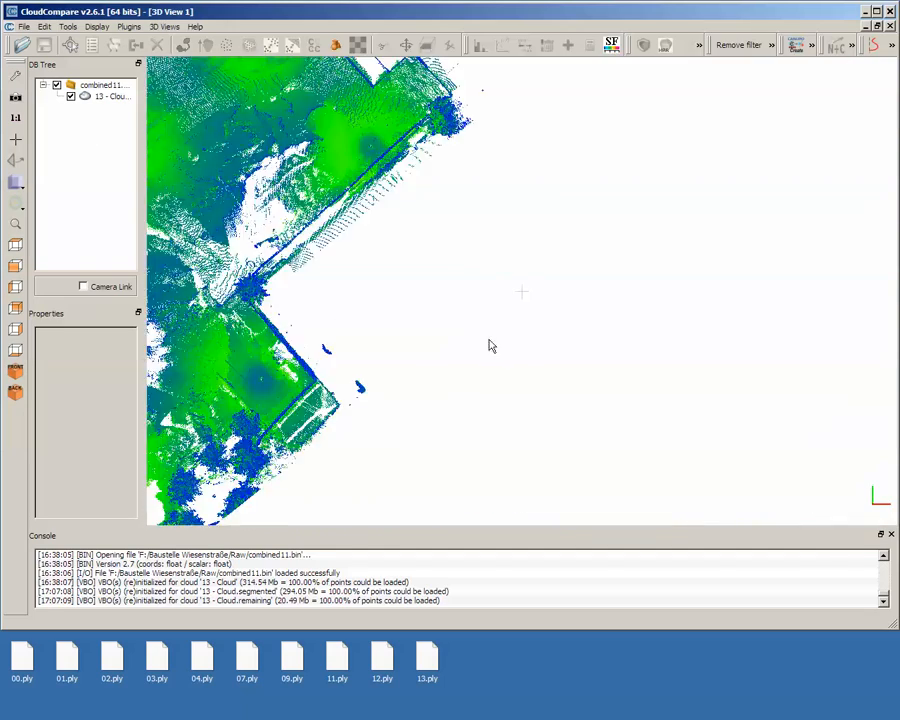
right_drag(479, 284, 811, 102)
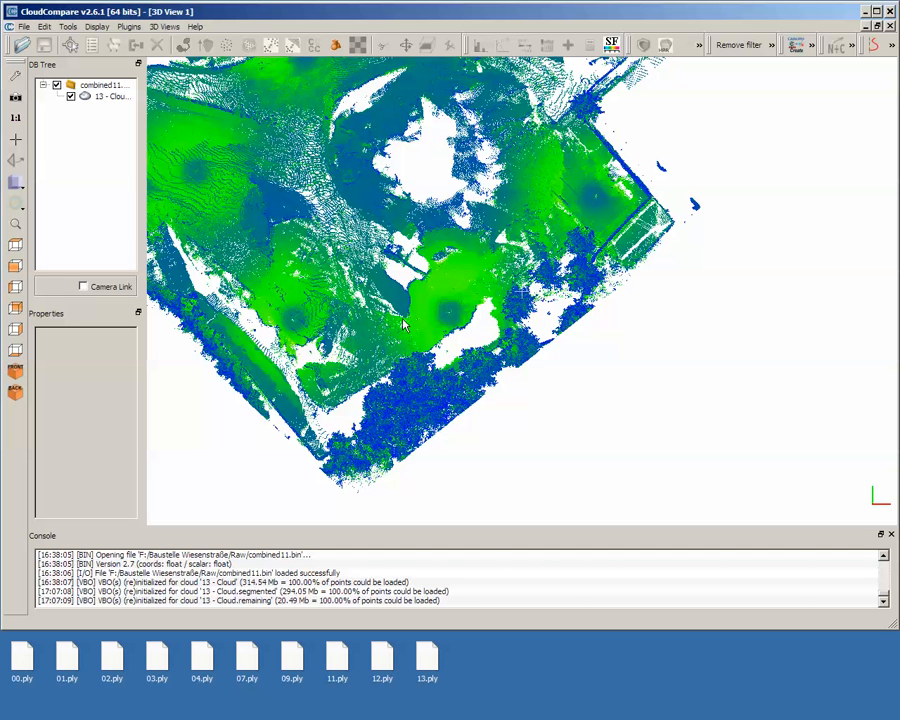
click(112, 97)
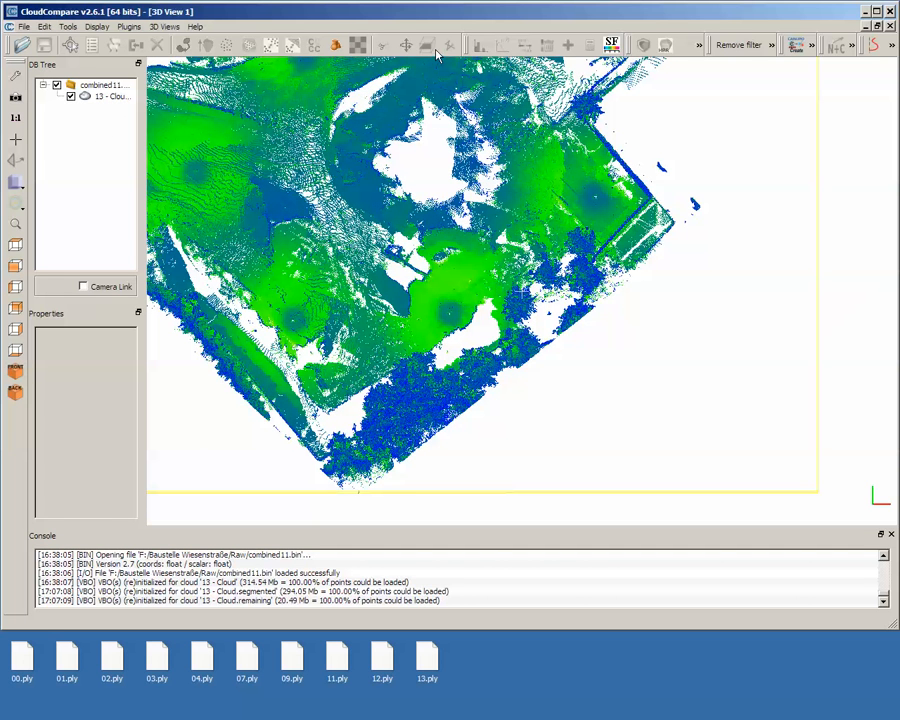
key(t)
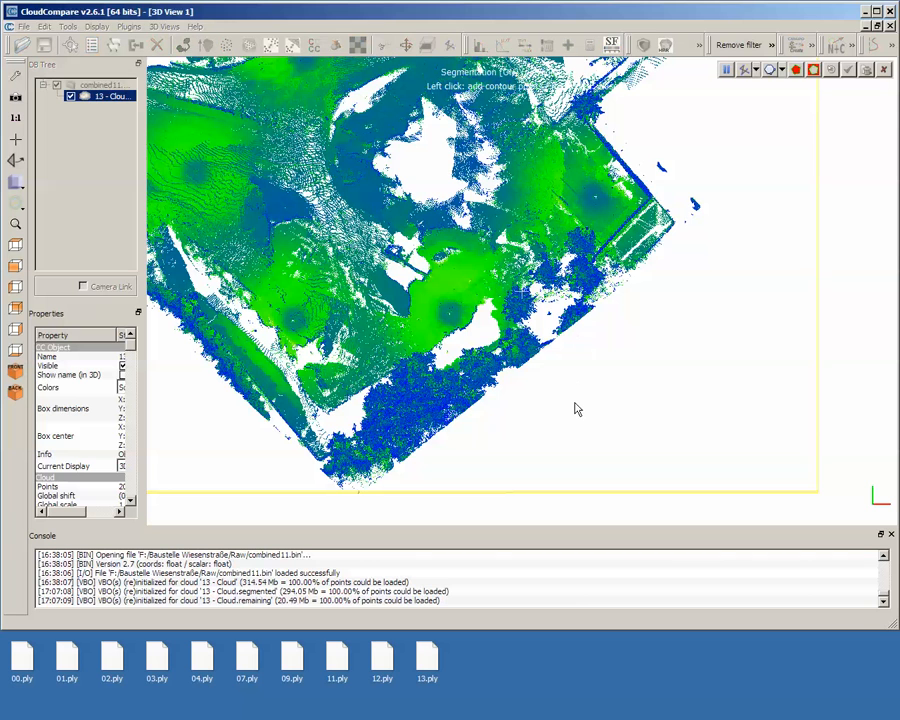
click(209, 405)
click(645, 267)
click(651, 356)
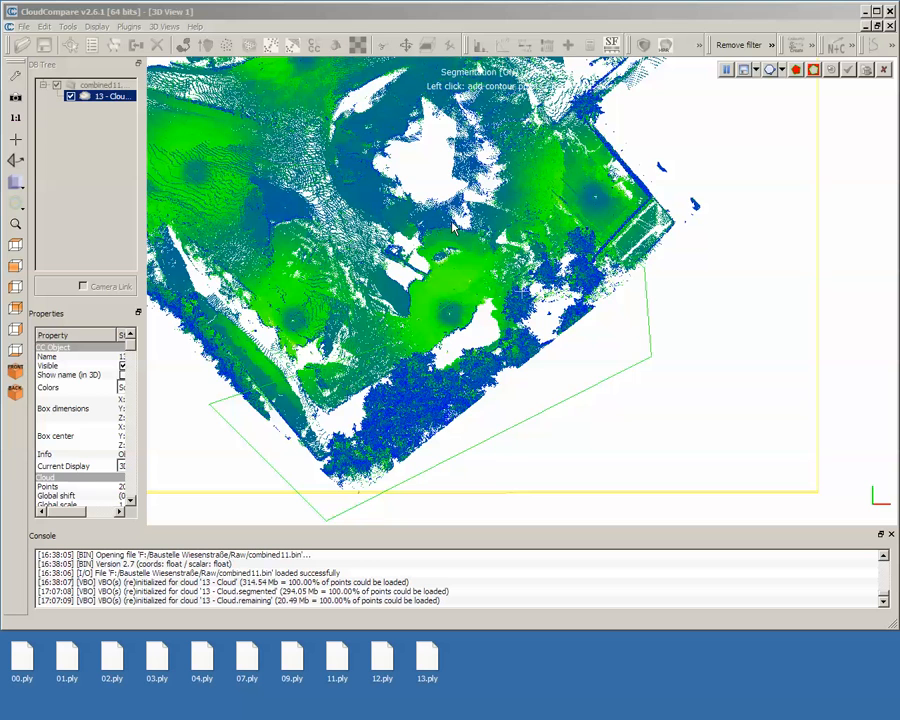
key(i)
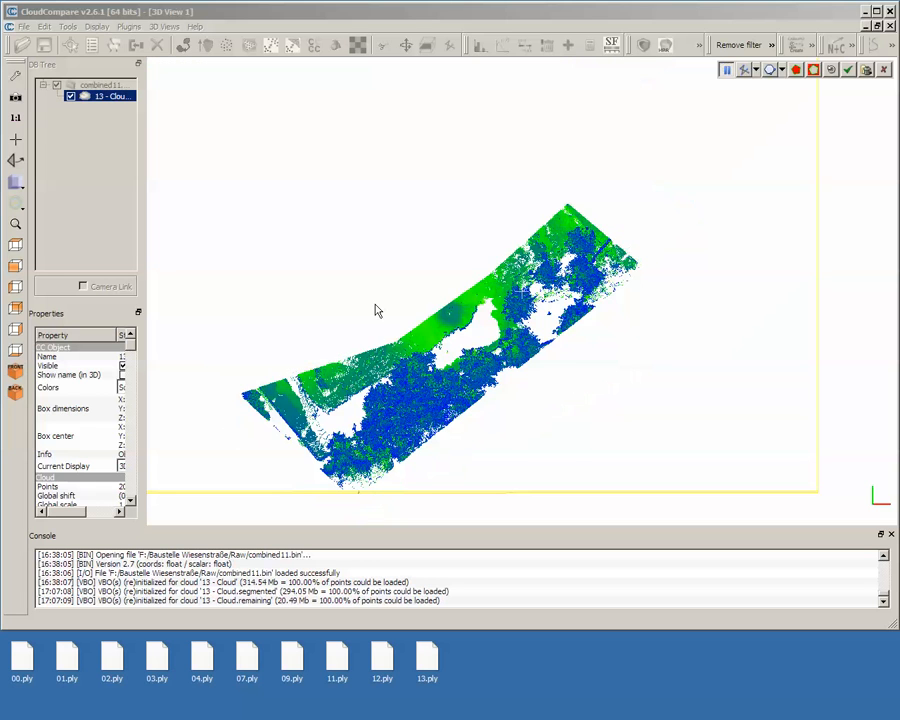
Confirm the segmentation of the tree-lined strip and hide the cloud with the rest of the site.
drag(372, 410, 620, 280)
drag(602, 131, 489, 388)
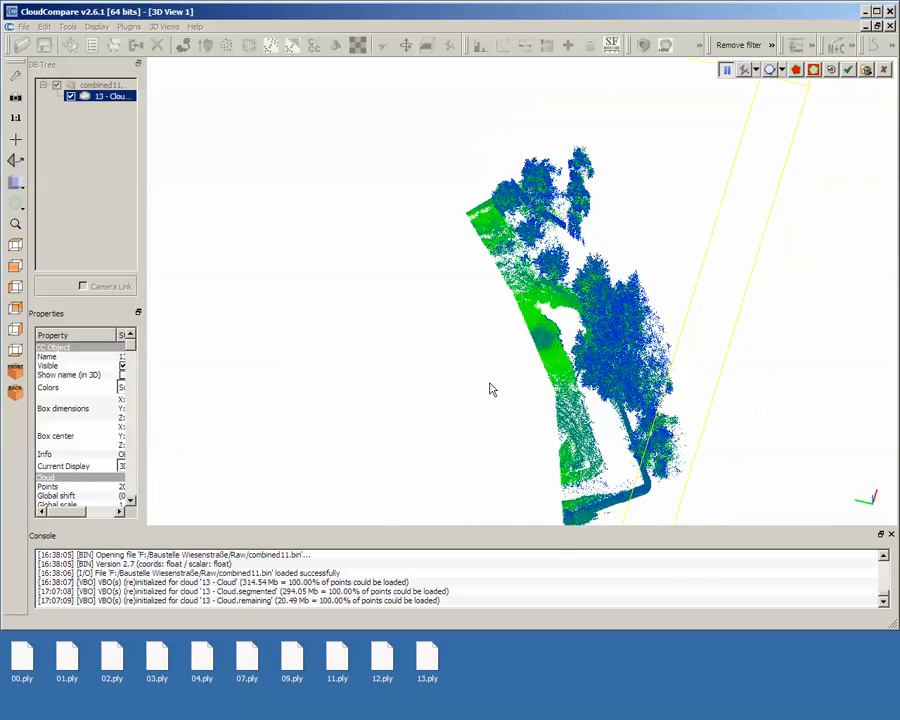
click(848, 69)
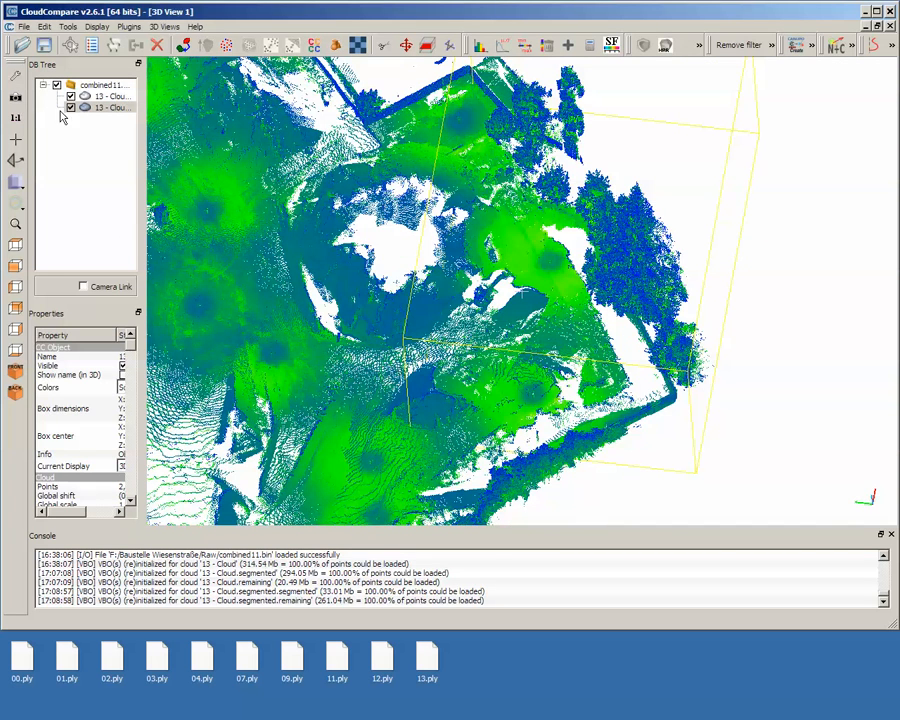
click(70, 96)
Outline the boundary fence and the trees behind it in the isolated strip with a segmentation polygon and keep the points inside.
drag(416, 374, 473, 277)
scroll(313, 390, up, 5)
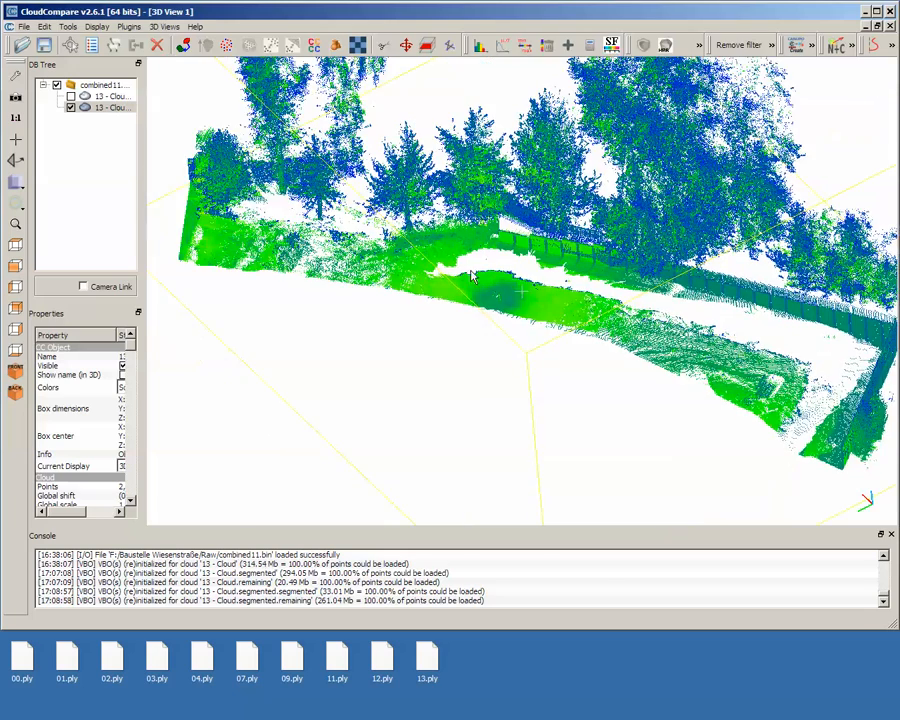
right_drag(473, 276, 331, 300)
right_drag(700, 414, 617, 476)
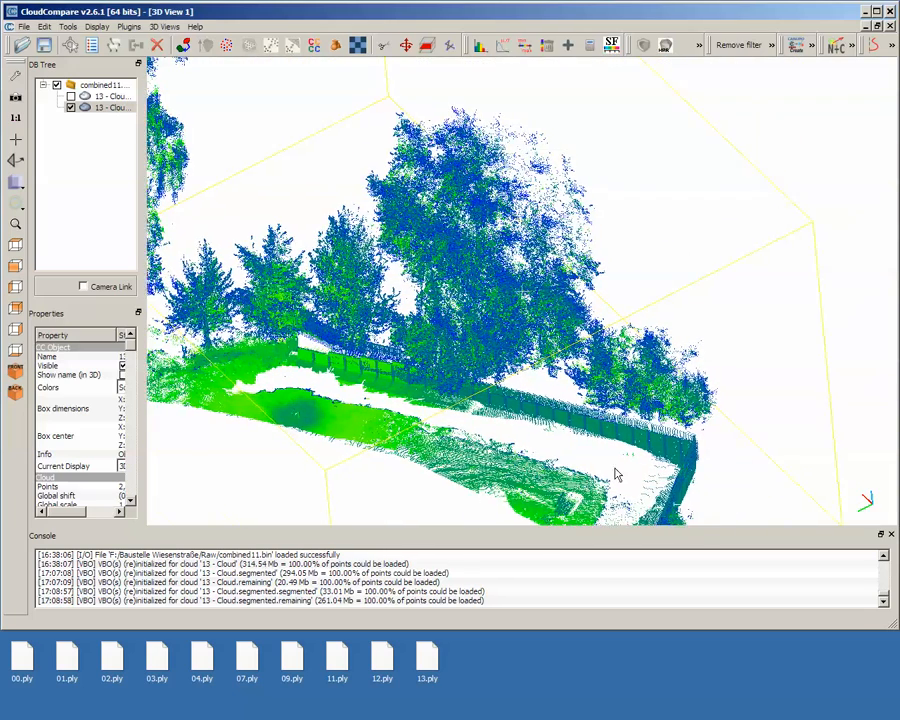
drag(617, 476, 434, 329)
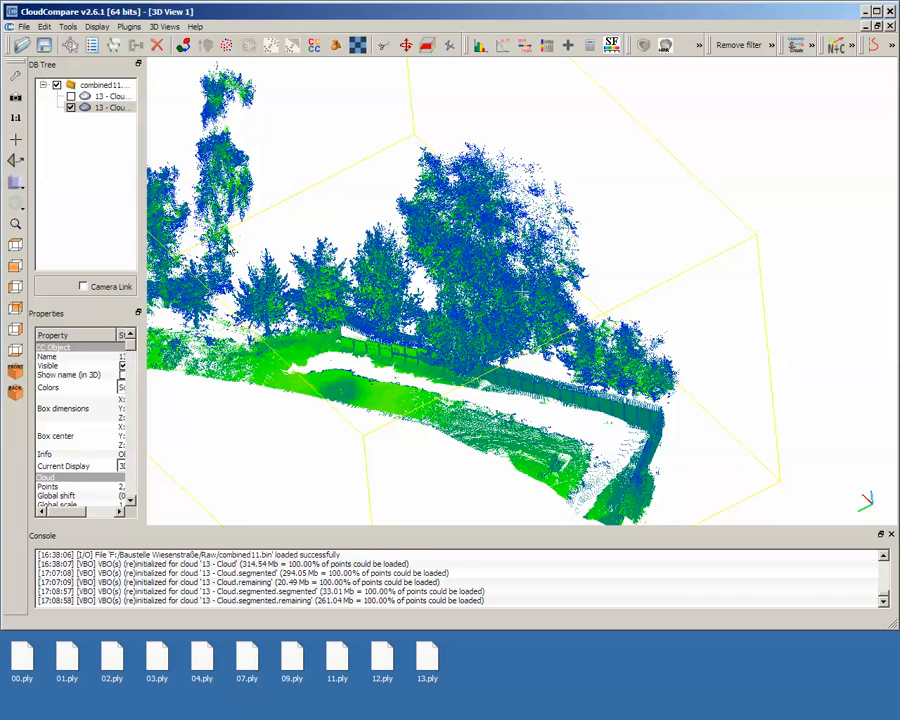
click(105, 108)
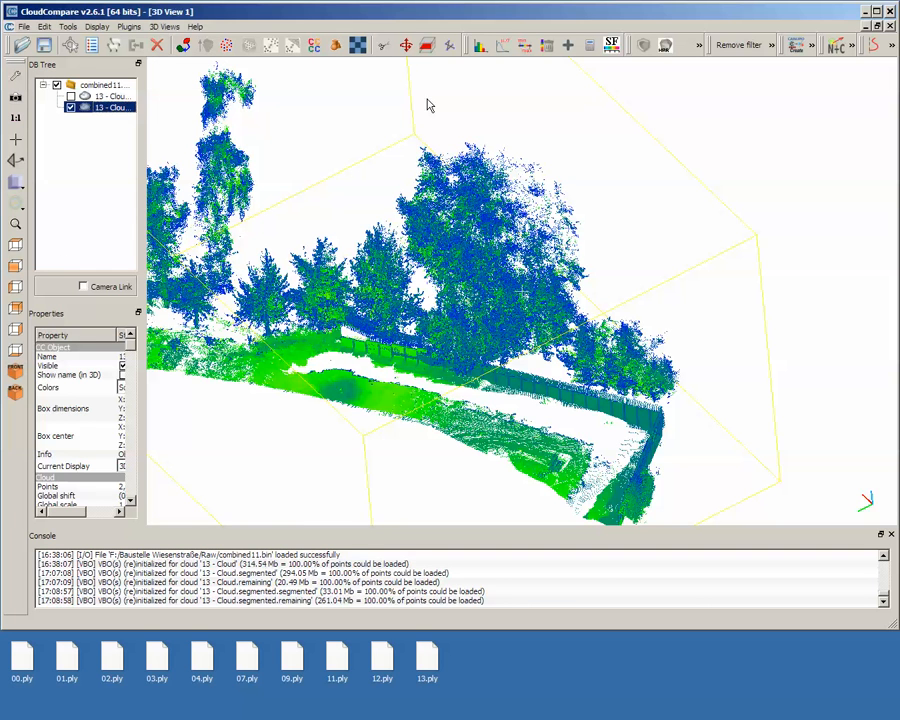
click(384, 45)
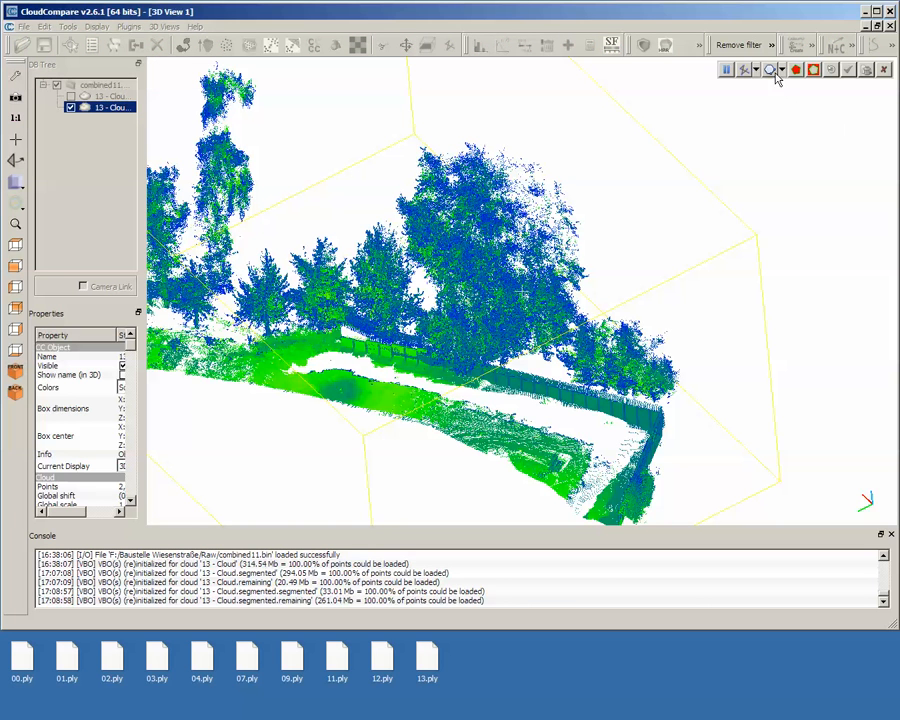
click(295, 77)
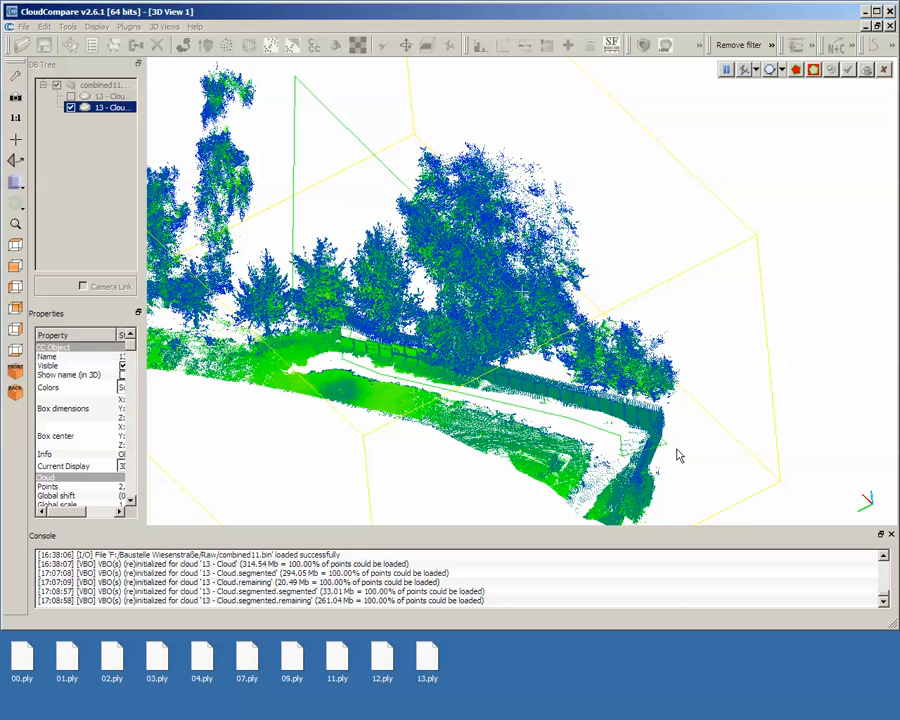
click(718, 481)
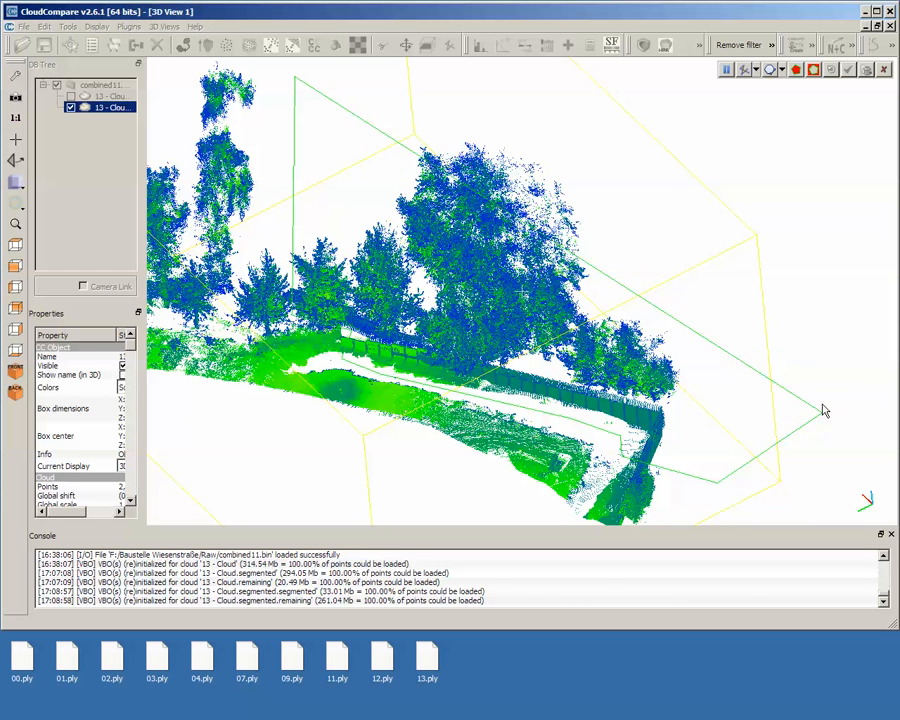
click(830, 94)
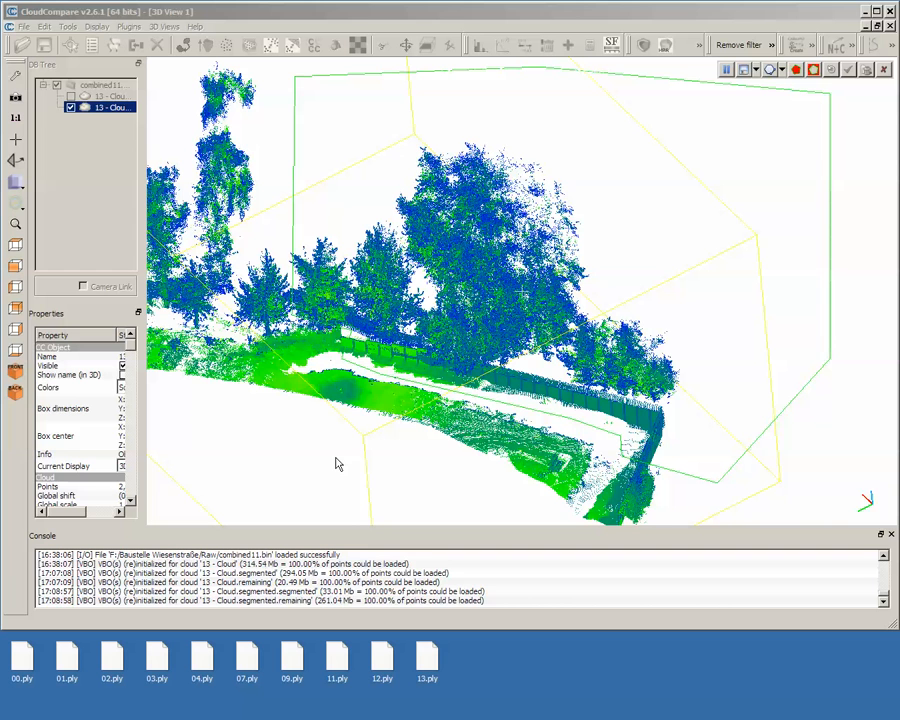
key(i)
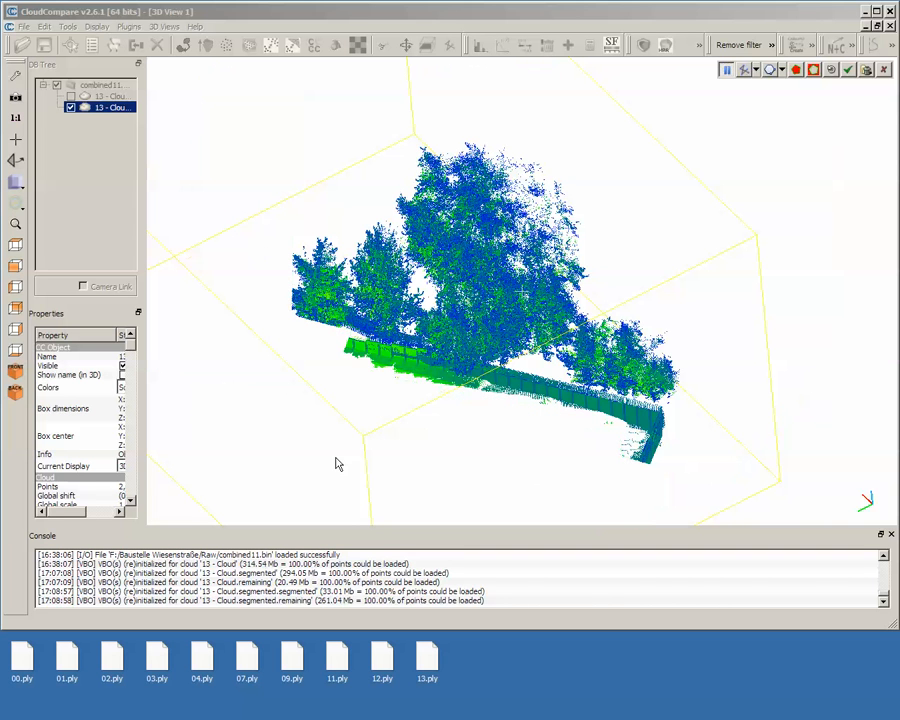
Confirm the segmentation, then hide and delete the cloud containing the fence and the trees behind it.
click(848, 70)
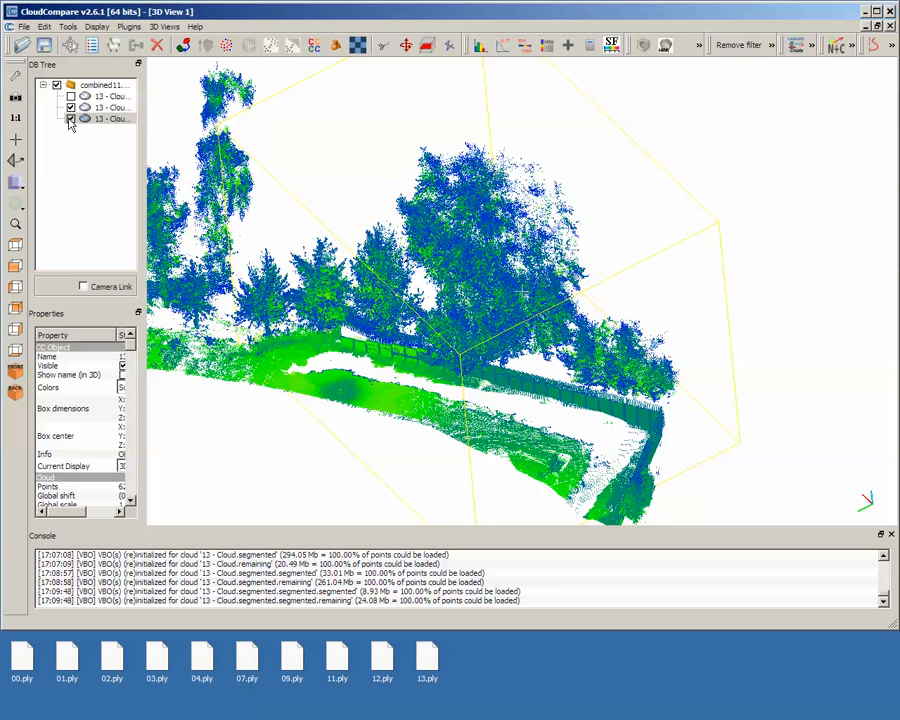
click(70, 119)
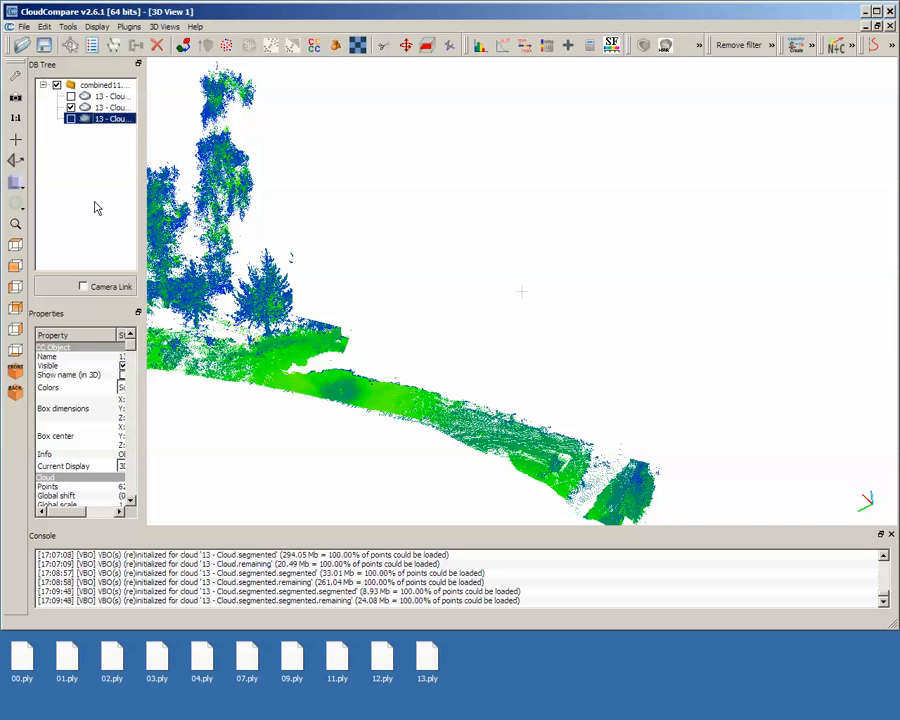
key(Delete)
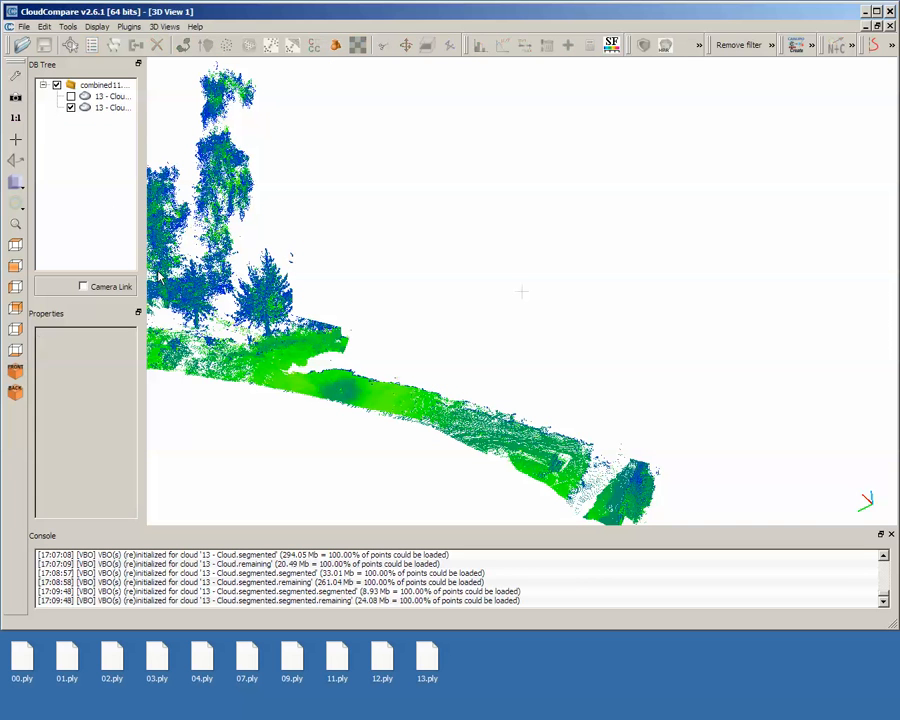
Examine the remaining strip of ground and trees from several sides and select its cloud.
drag(296, 399, 374, 403)
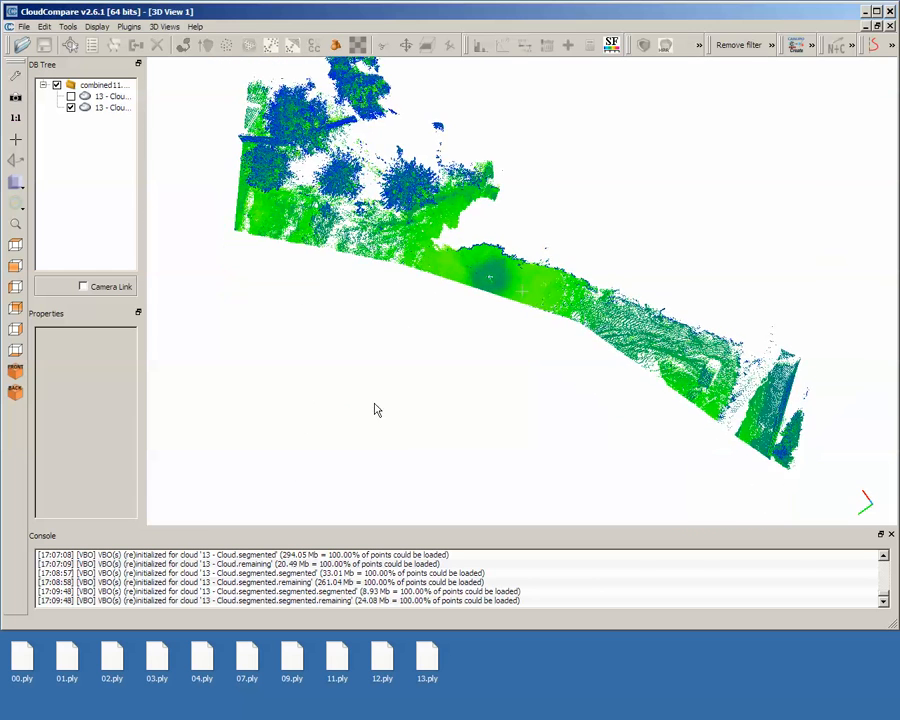
right_drag(639, 343, 445, 250)
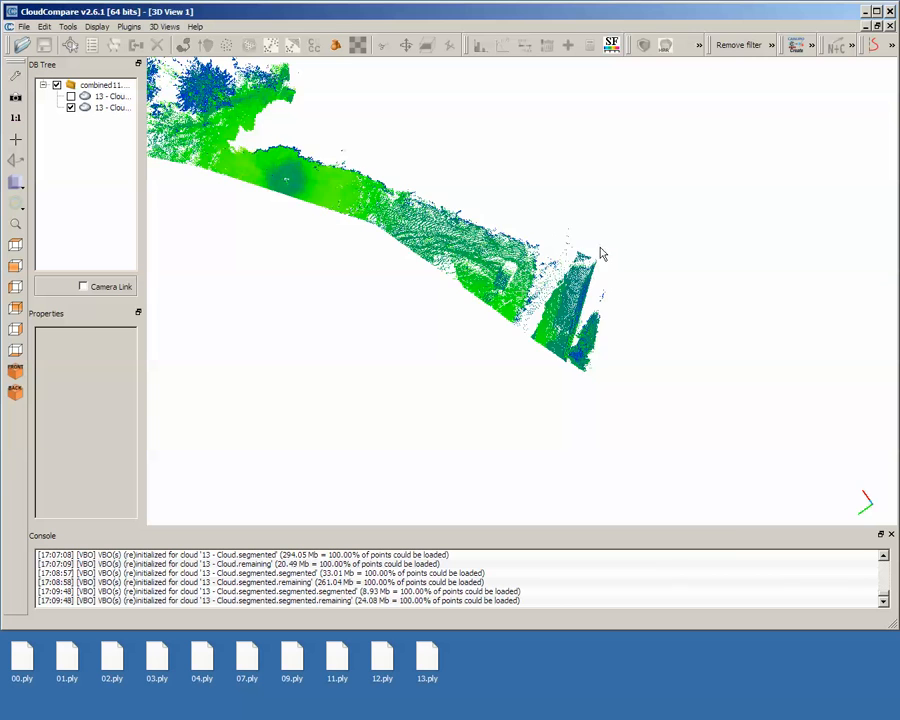
right_drag(323, 153, 537, 392)
drag(392, 347, 549, 297)
scroll(549, 297, down, 5)
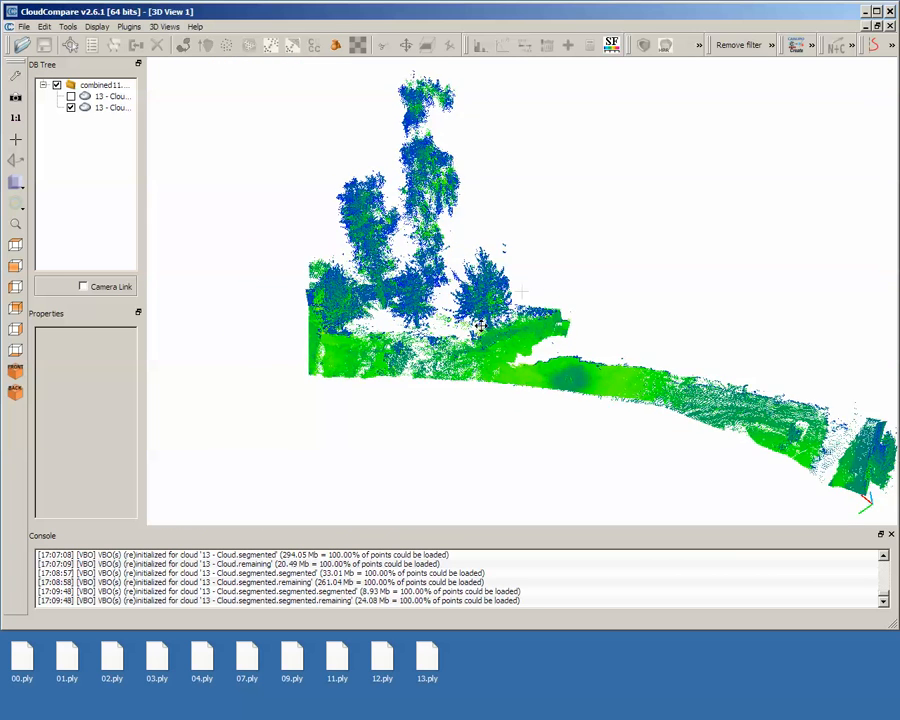
scroll(536, 308, down, 1)
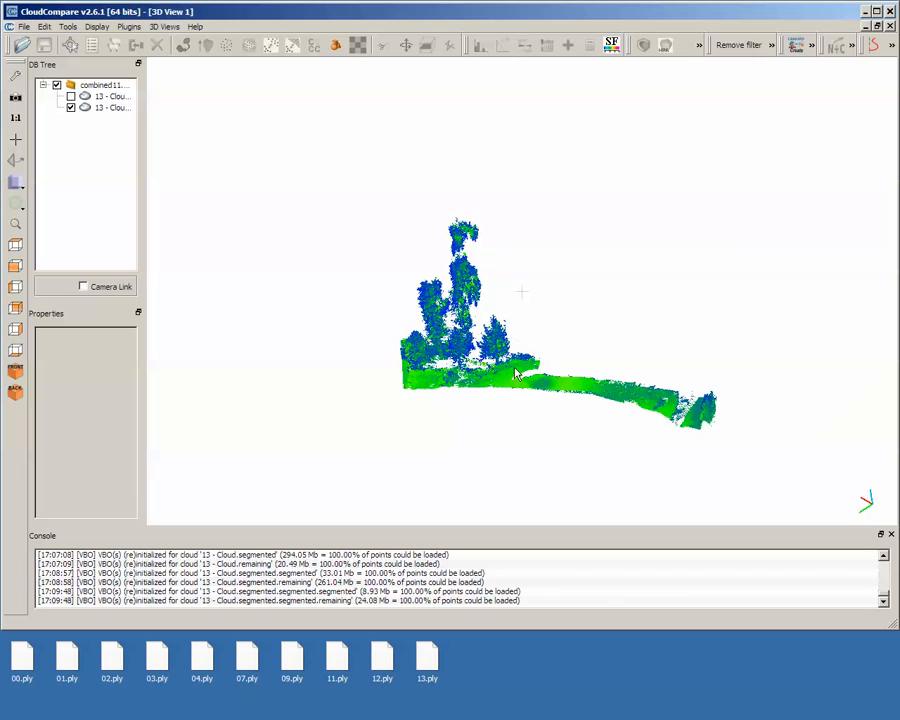
click(507, 365)
scroll(423, 335, up, 2)
scroll(421, 341, up, 3)
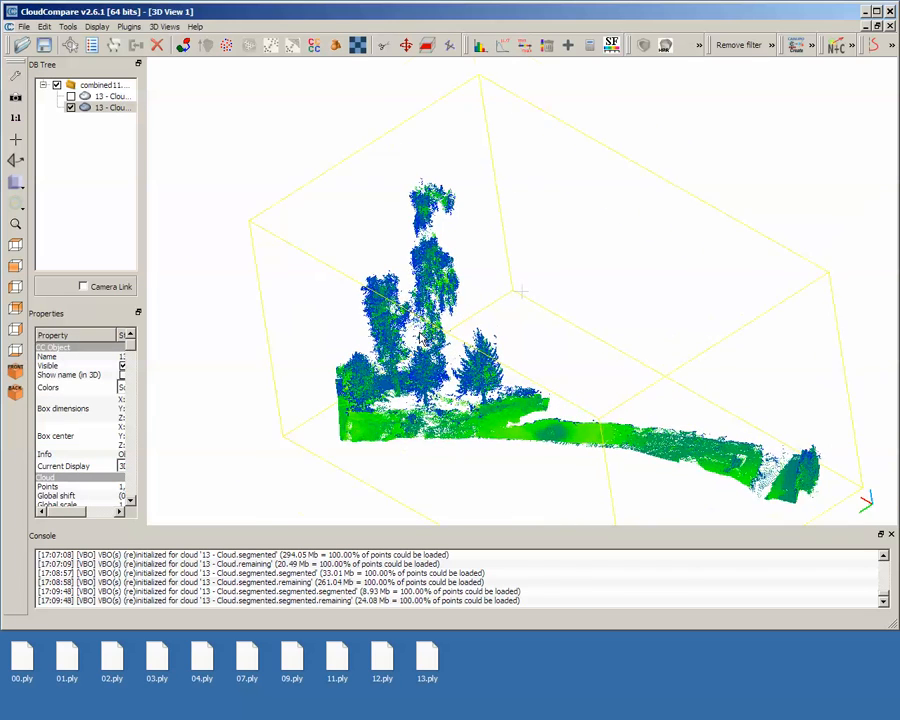
Examine the strip's remaining trees, slope and ground surface up close for points that do not belong to the terrain.
drag(392, 454, 400, 511)
scroll(437, 308, up, 5)
scroll(437, 308, up, 6)
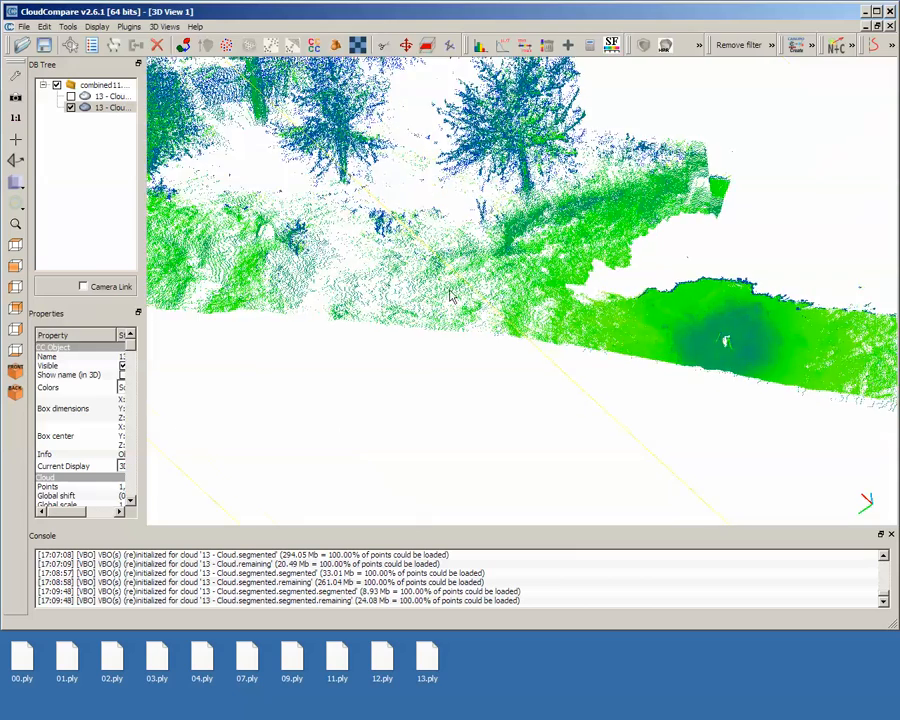
drag(505, 213, 502, 295)
right_drag(726, 140, 376, 485)
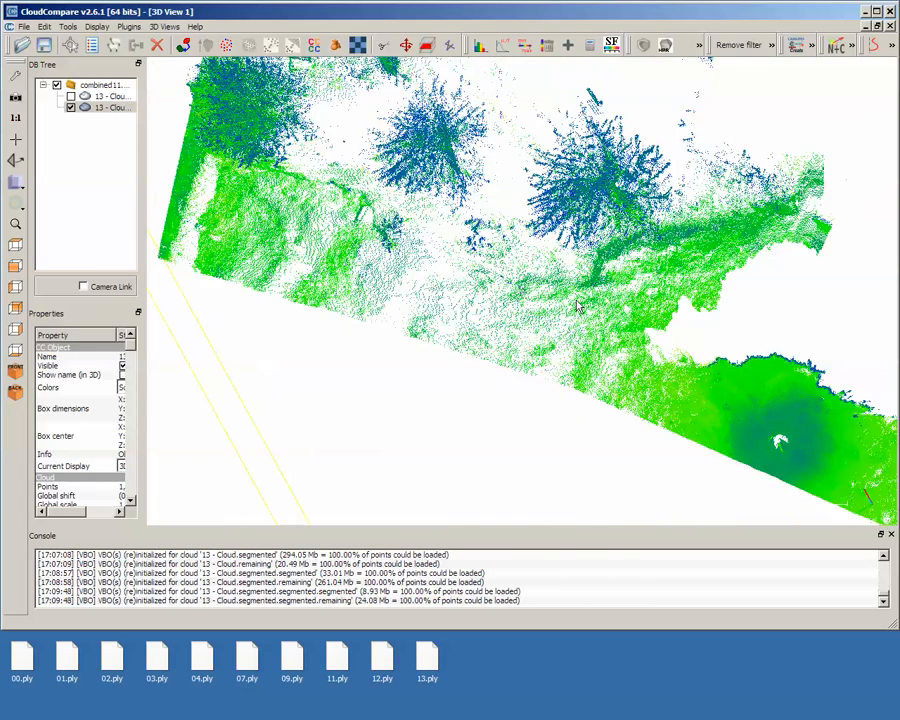
drag(630, 312, 551, 267)
right_drag(356, 246, 681, 403)
drag(470, 270, 388, 402)
right_drag(388, 402, 593, 320)
drag(372, 332, 379, 440)
right_drag(379, 440, 493, 282)
drag(438, 424, 456, 380)
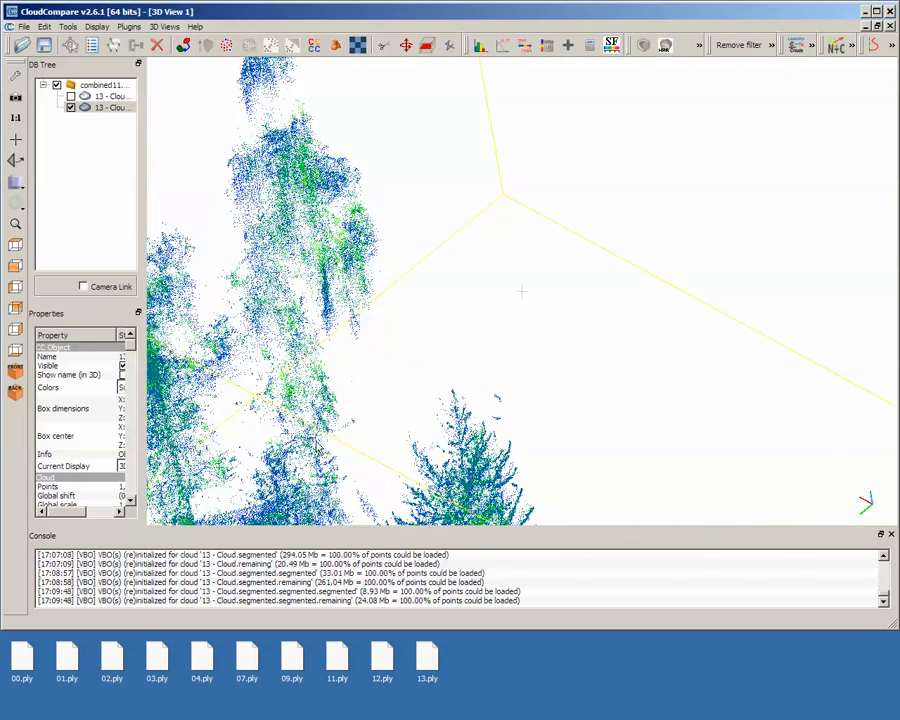
Outline the tall upper parts of the trees in the strip with a segmentation polygon and keep the points inside.
drag(286, 460, 538, 306)
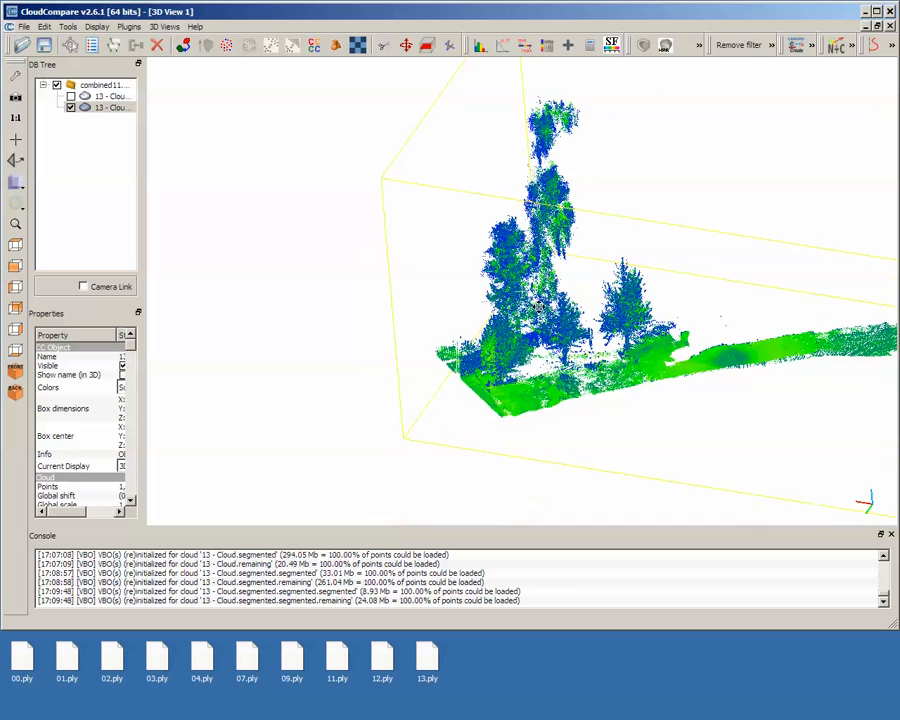
drag(598, 263, 446, 347)
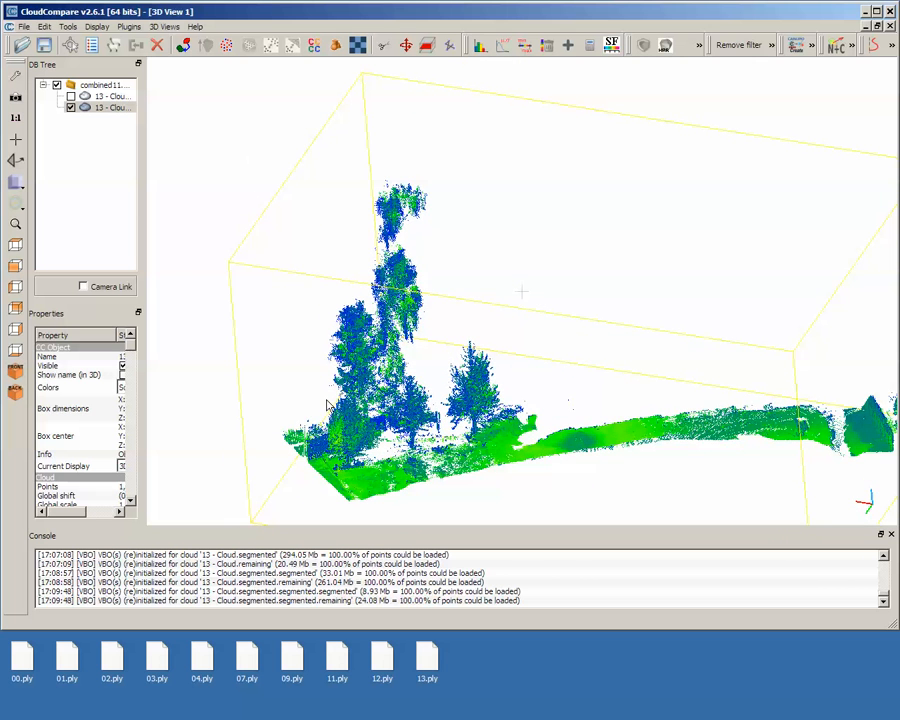
click(383, 46)
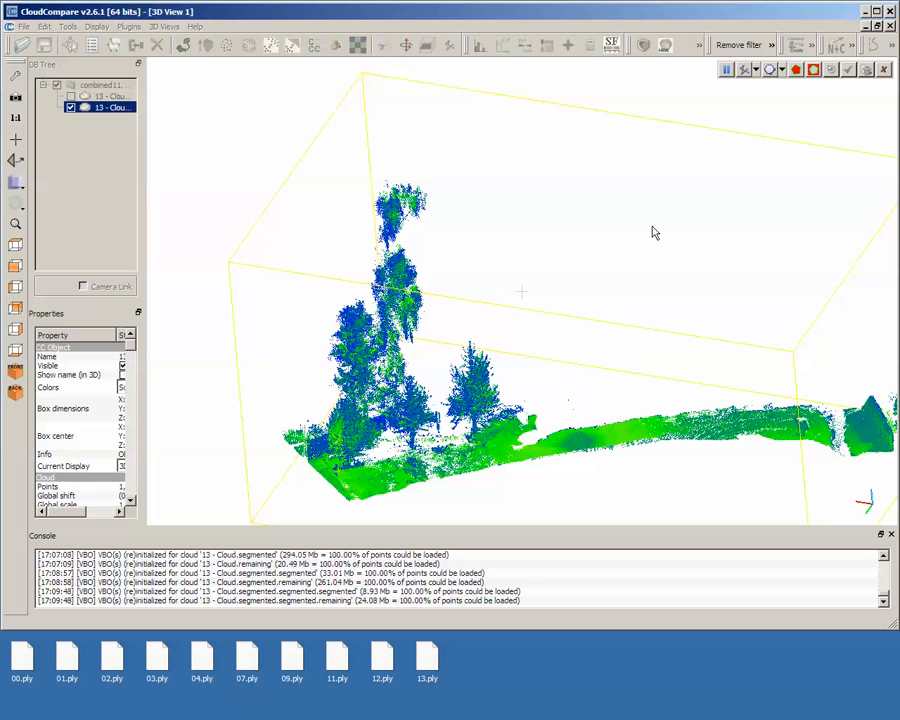
click(198, 62)
click(565, 71)
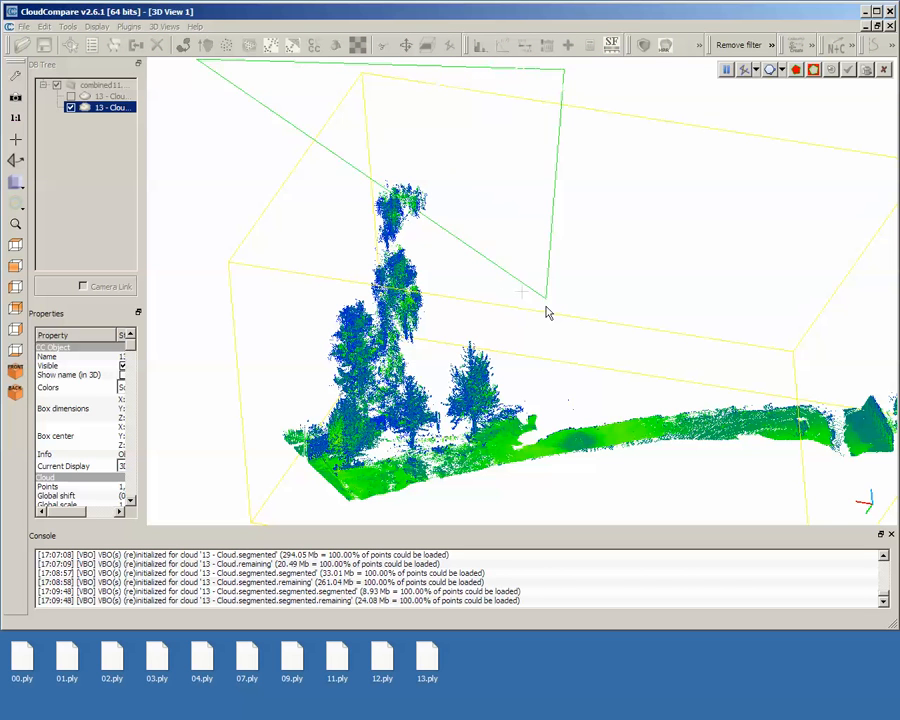
click(557, 384)
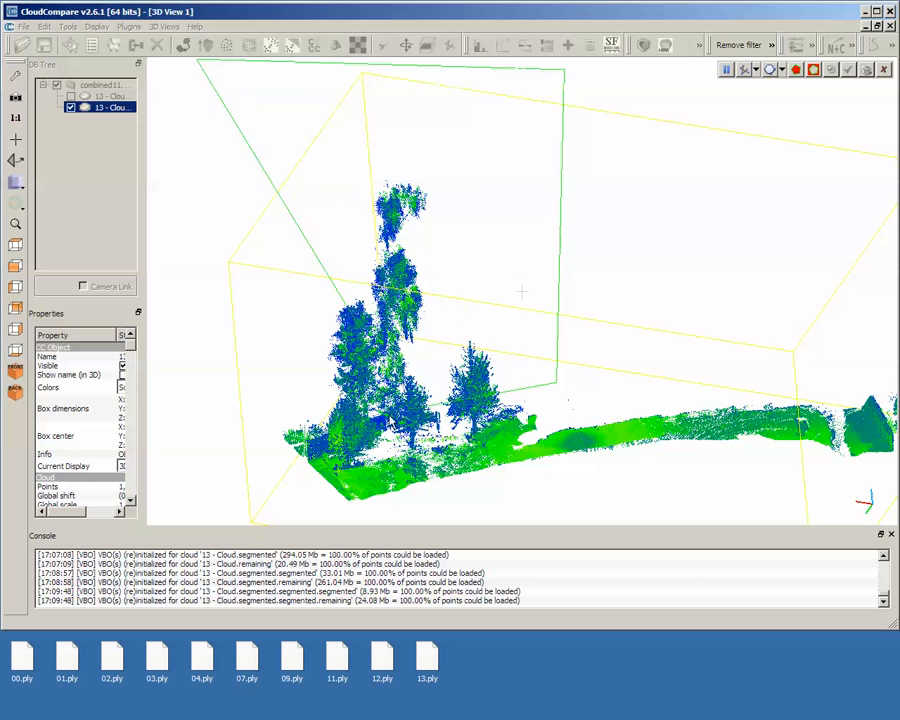
right_click(178, 432)
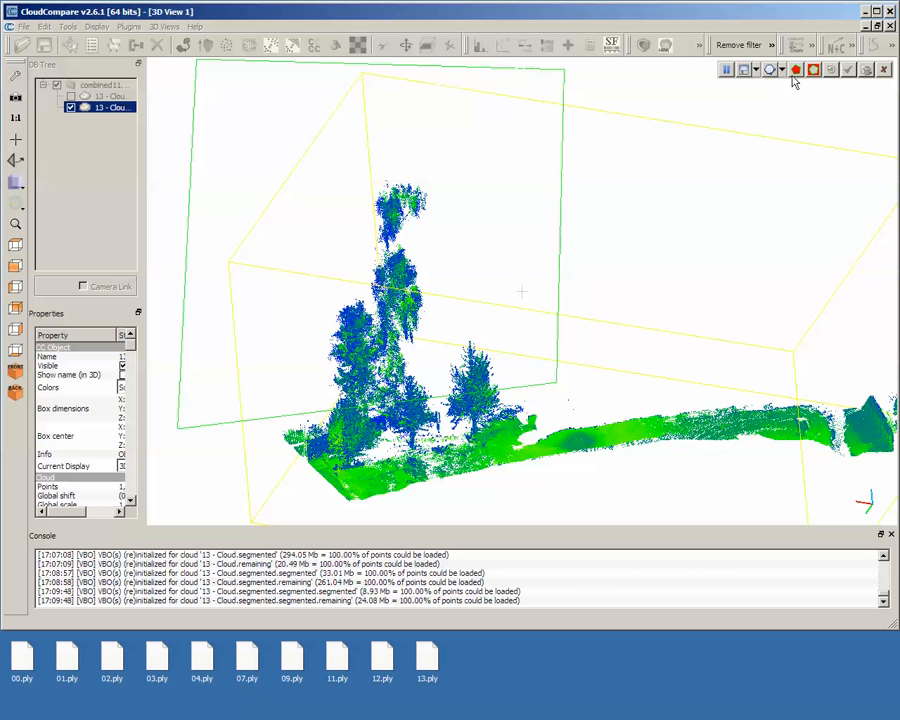
key(i)
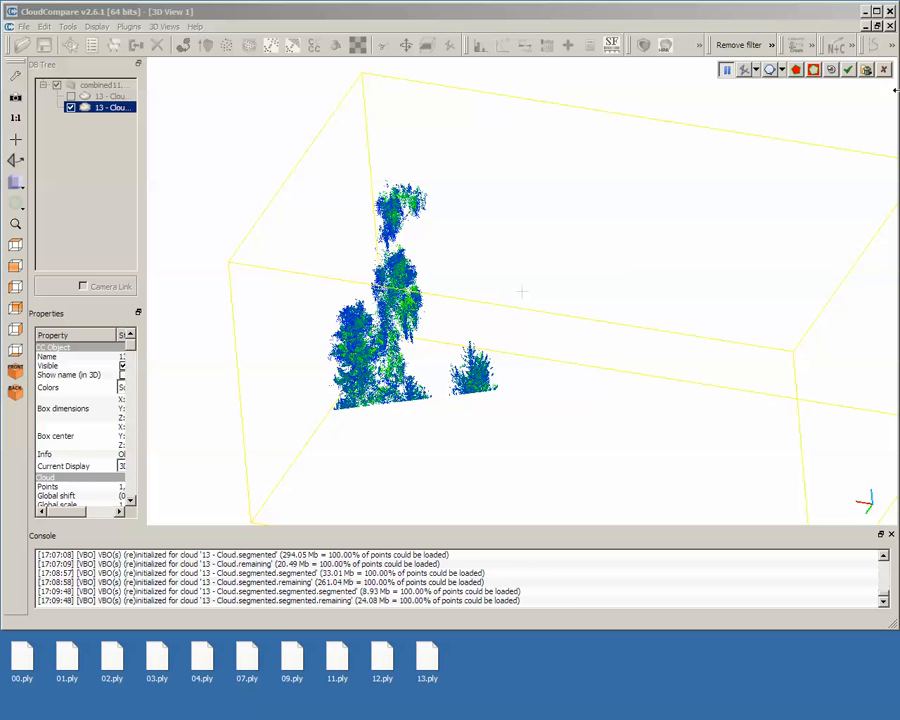
Confirm the segmentation and delete the cloud containing the upper parts of the trees.
click(847, 71)
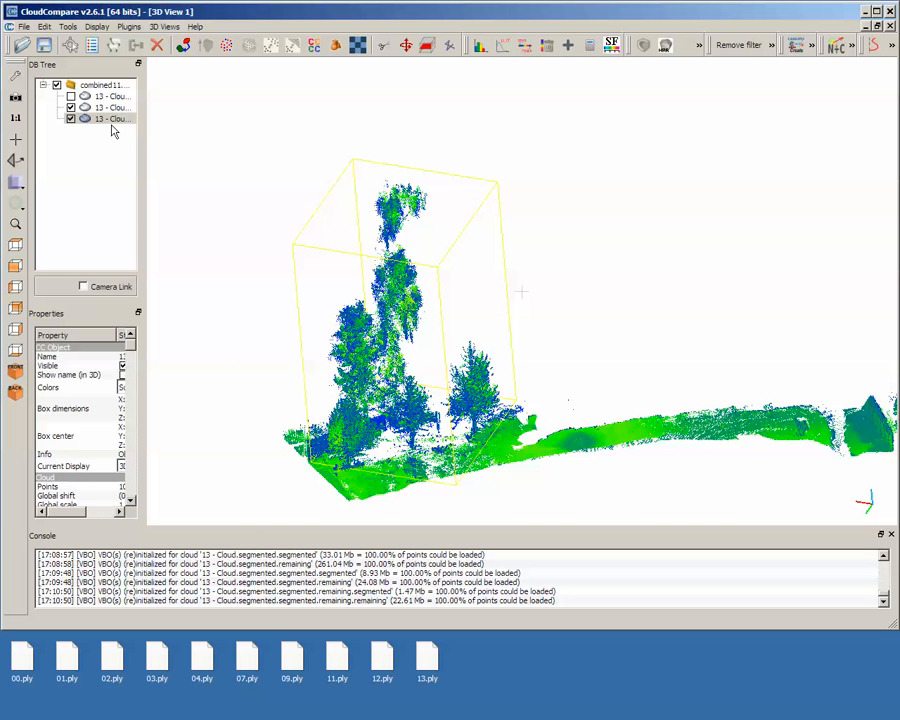
click(111, 124)
key(Delete)
Segment the tree-covered end of the remaining strip into its own cloud, separating it from the clear ground with a polygon.
drag(293, 297, 411, 447)
scroll(397, 250, up, 10)
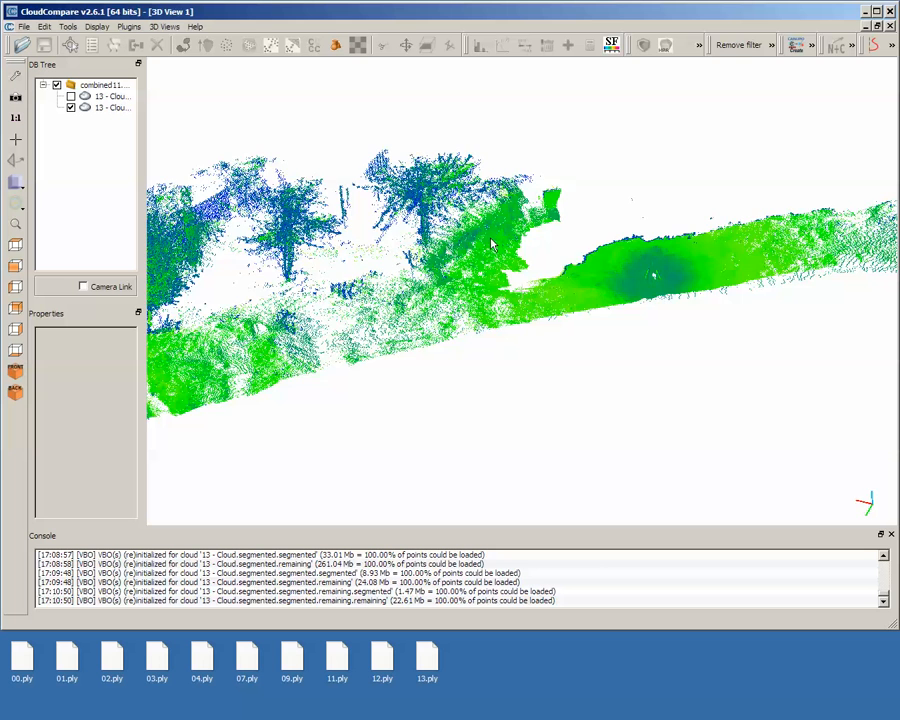
scroll(491, 244, down, 5)
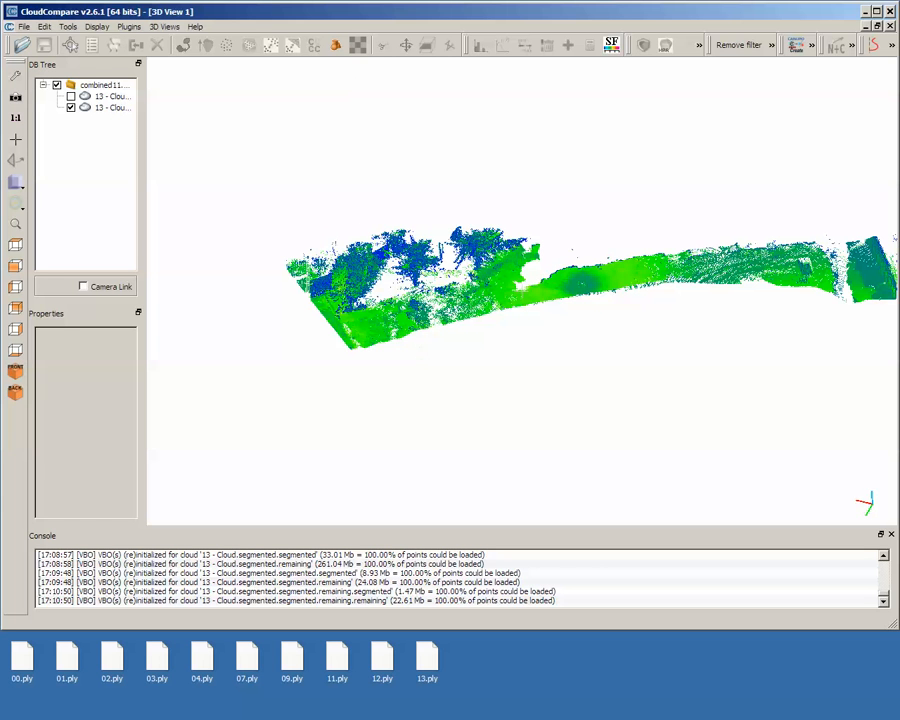
click(115, 107)
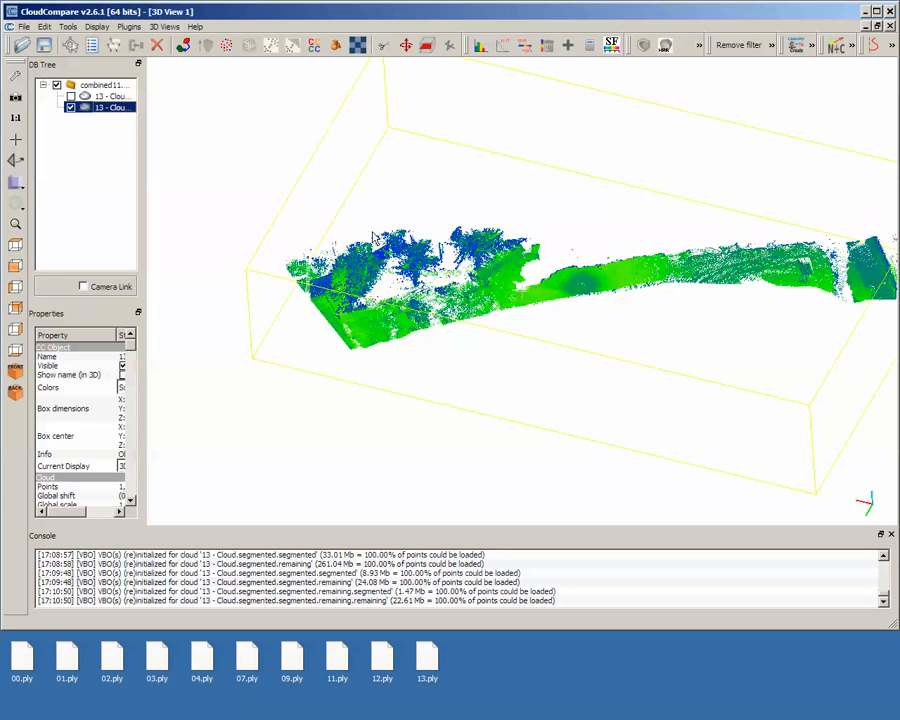
click(383, 45)
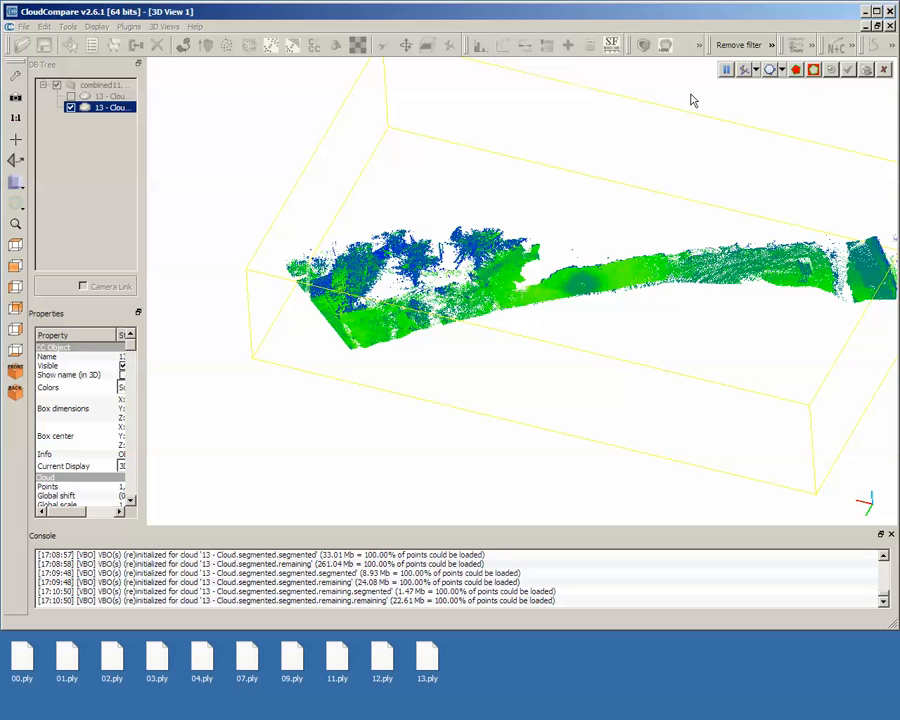
click(225, 151)
click(446, 146)
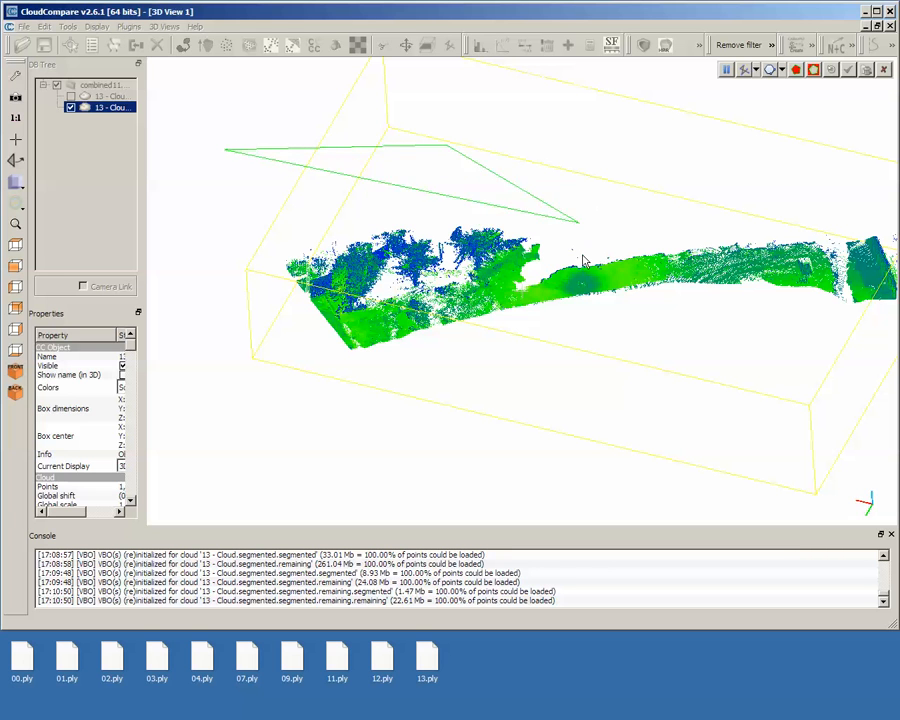
click(549, 234)
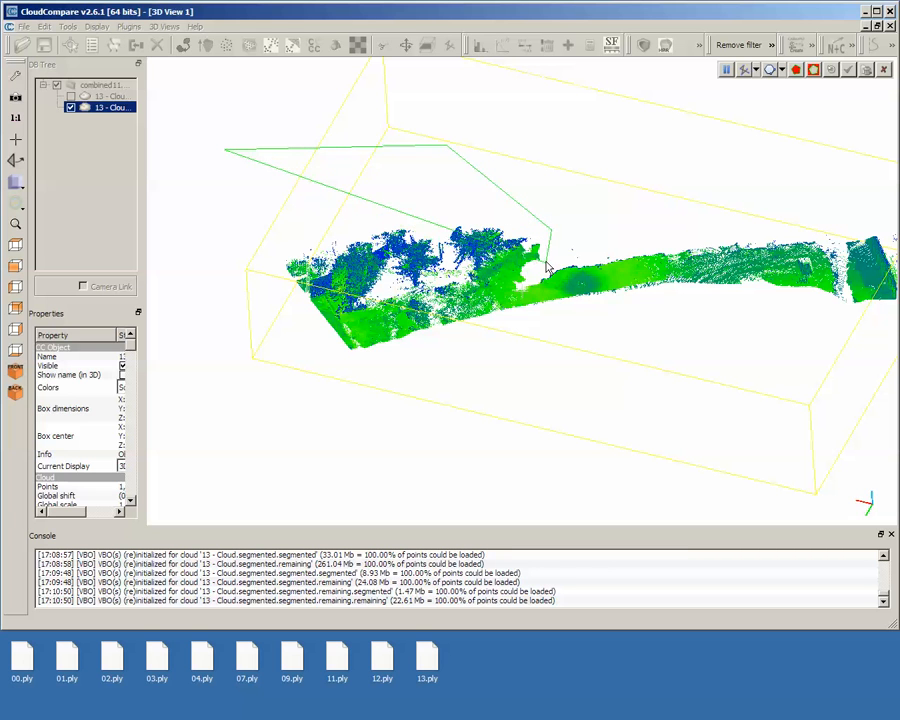
click(453, 398)
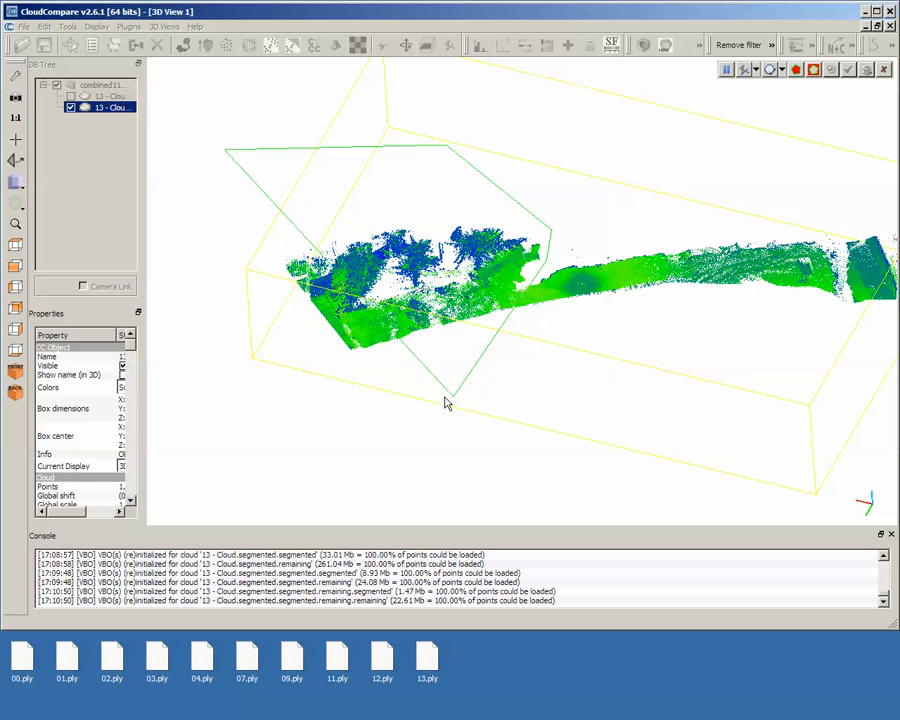
click(221, 433)
right_click(221, 433)
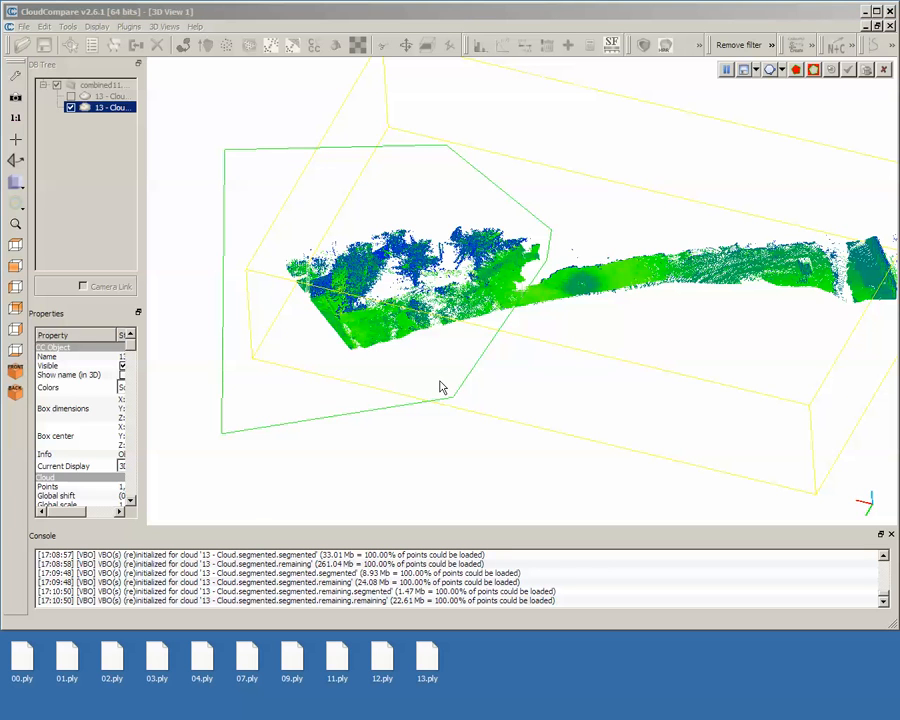
key(i)
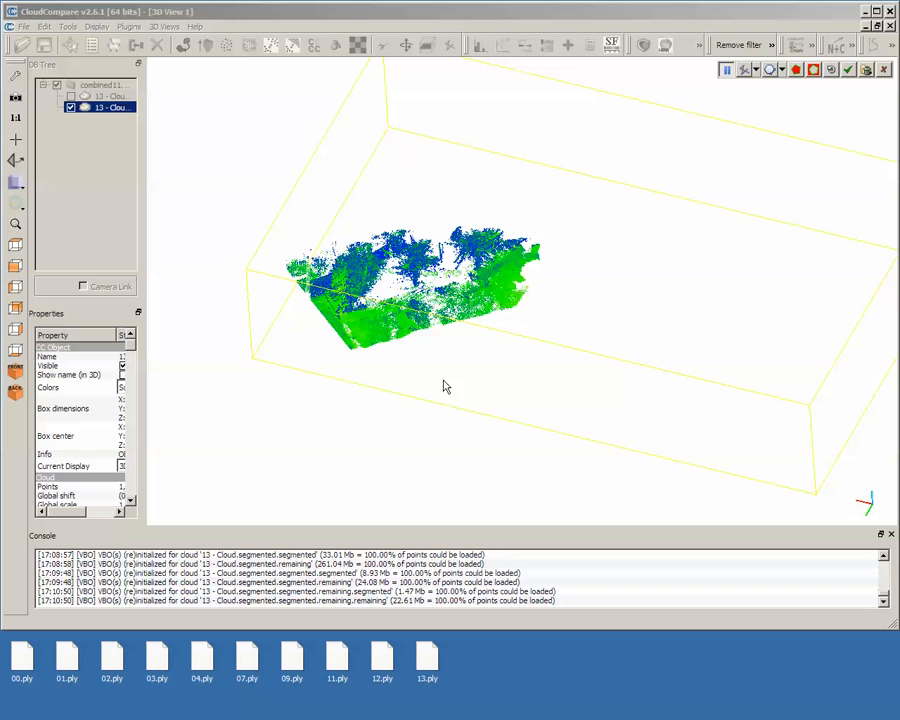
click(846, 71)
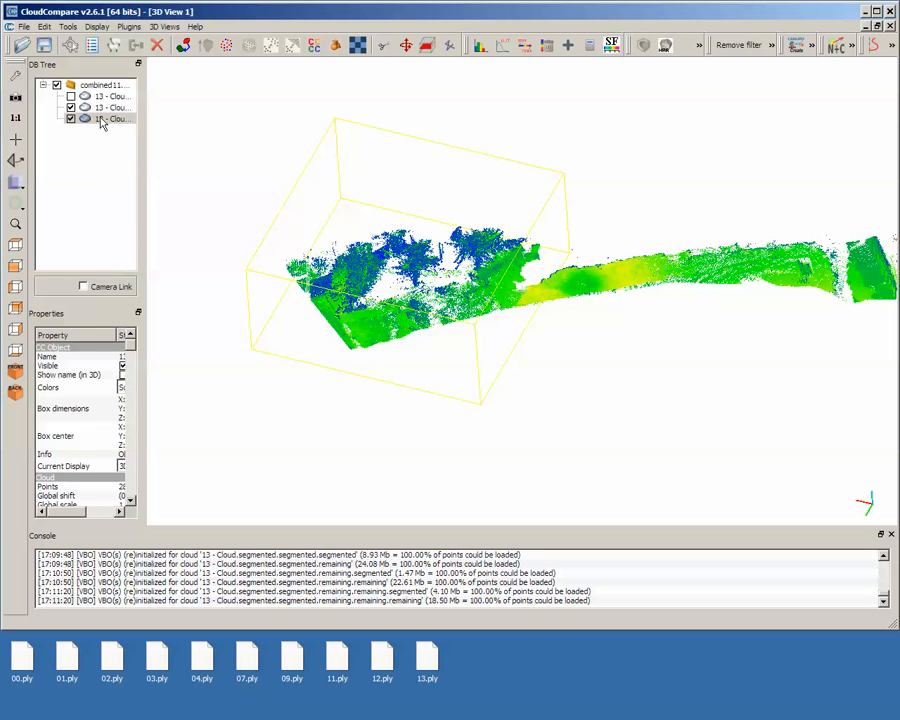
Hide the tree-covered end section and merge the clear ground strip with the main site cloud.
click(110, 107)
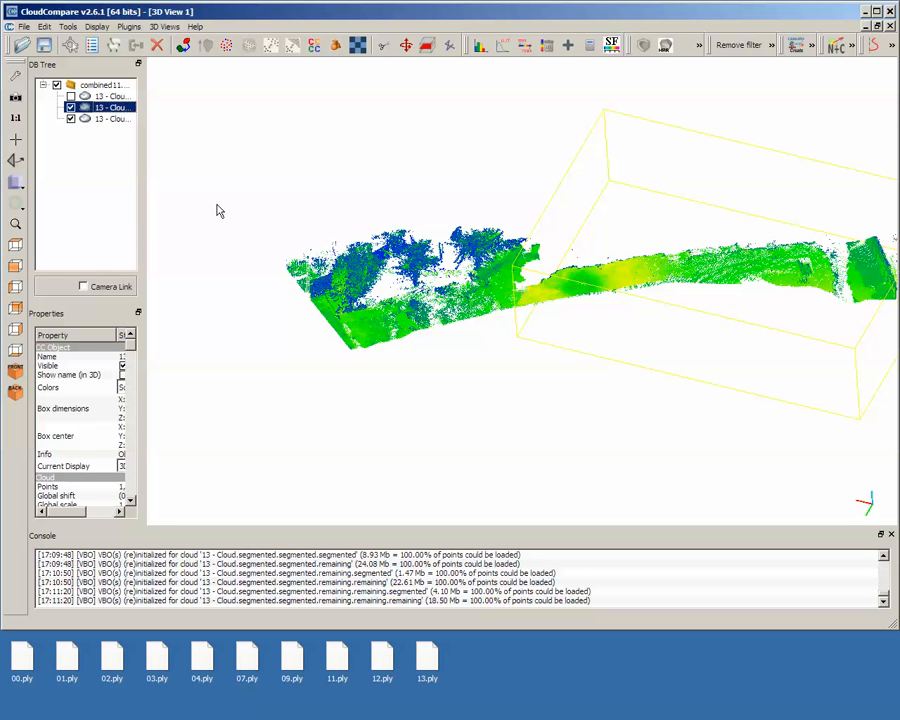
click(70, 96)
click(71, 120)
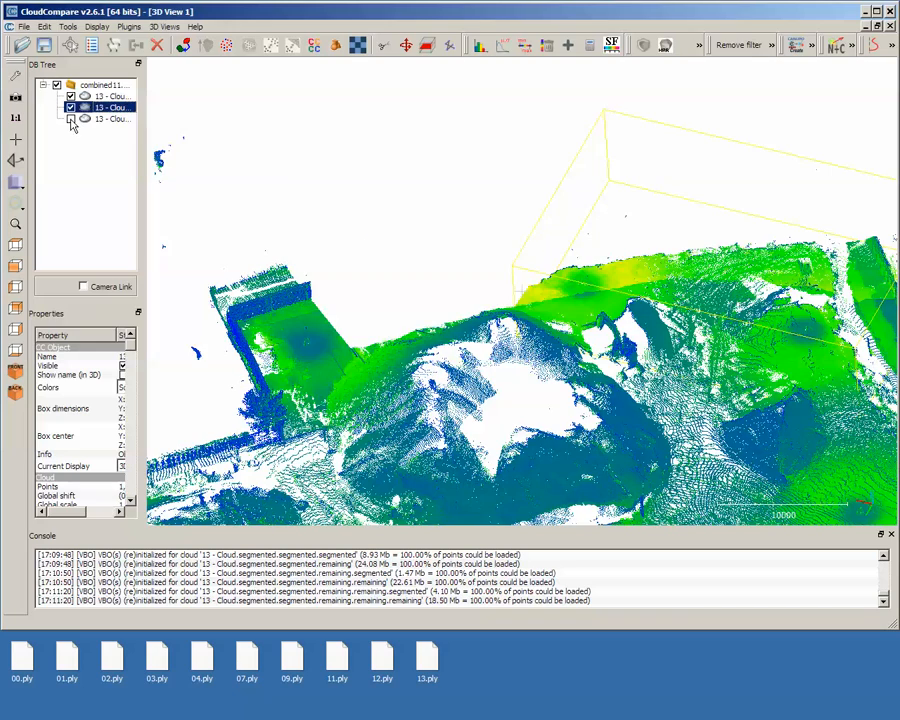
drag(473, 396, 493, 388)
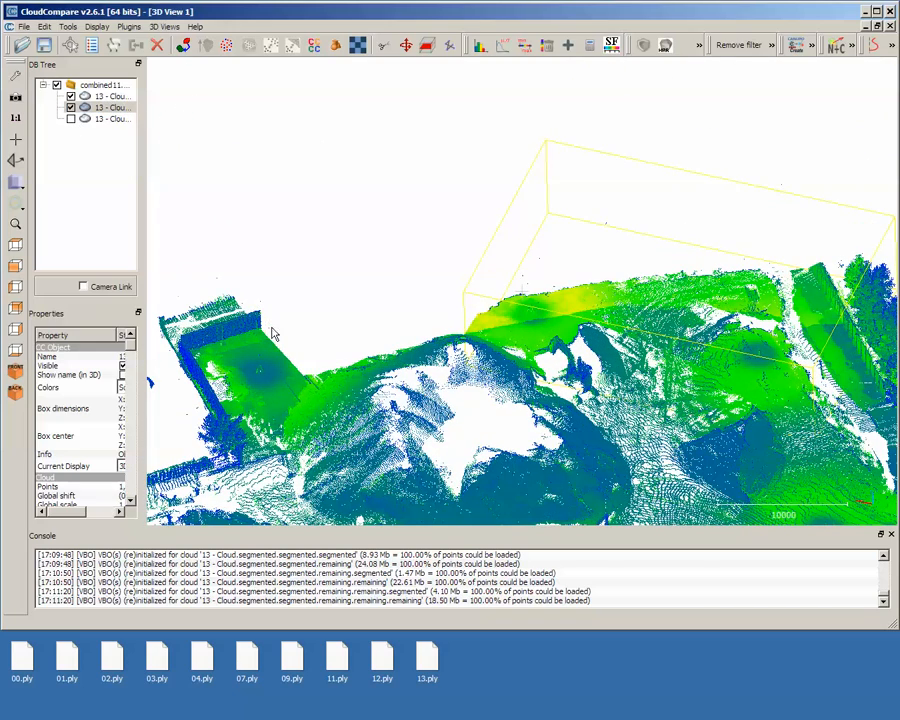
ctrl+click(104, 97)
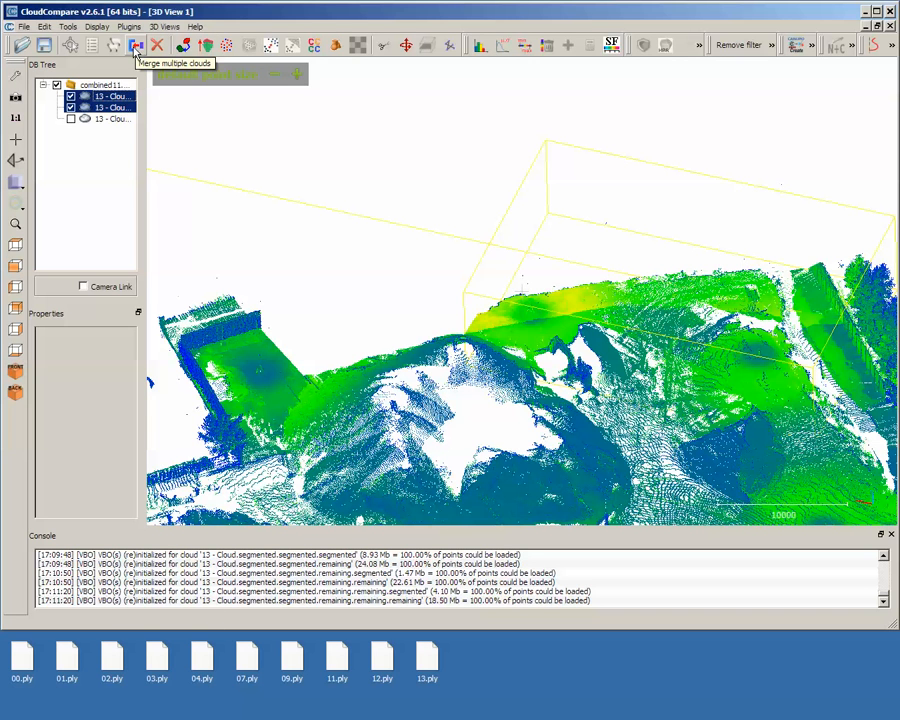
click(137, 46)
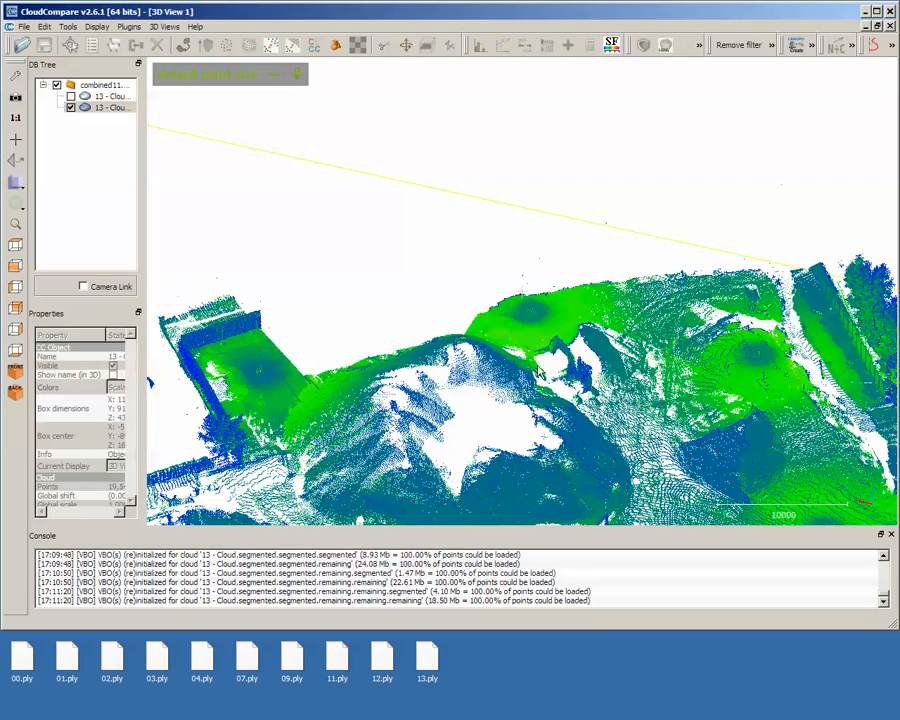
Hide the merged site cloud and isolate the tree-covered end section, viewing it up close from an oblique angle.
drag(503, 341, 157, 166)
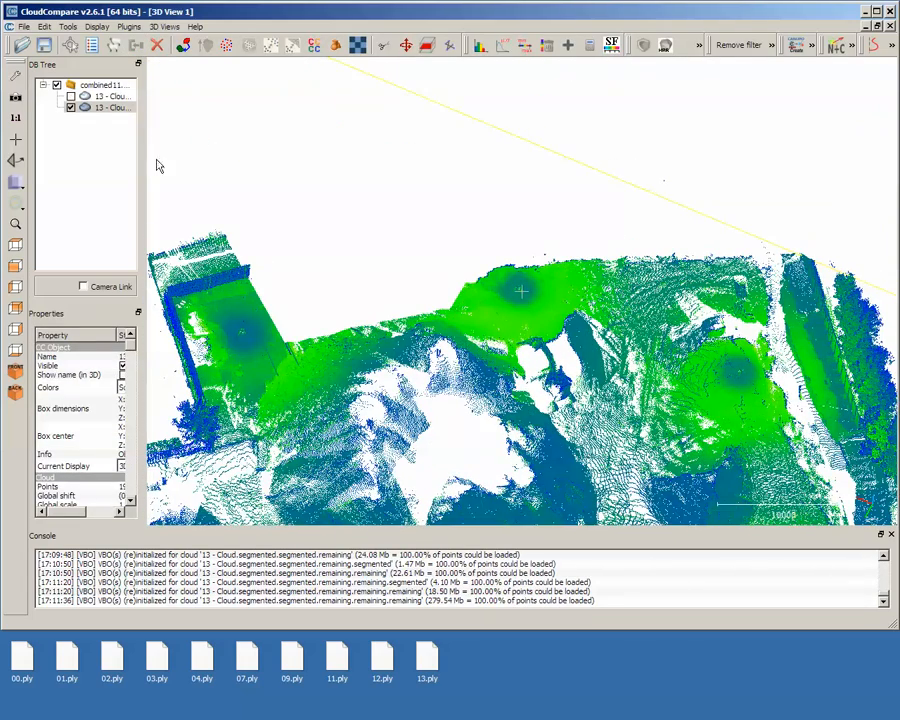
click(103, 96)
click(70, 96)
click(70, 107)
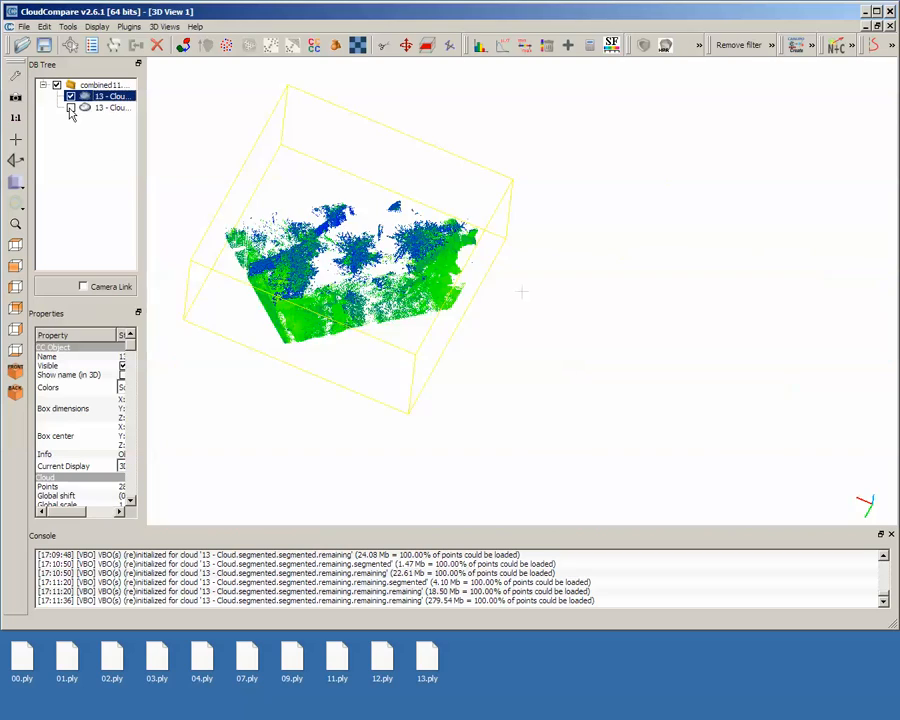
scroll(235, 301, up, 10)
right_drag(259, 264, 624, 416)
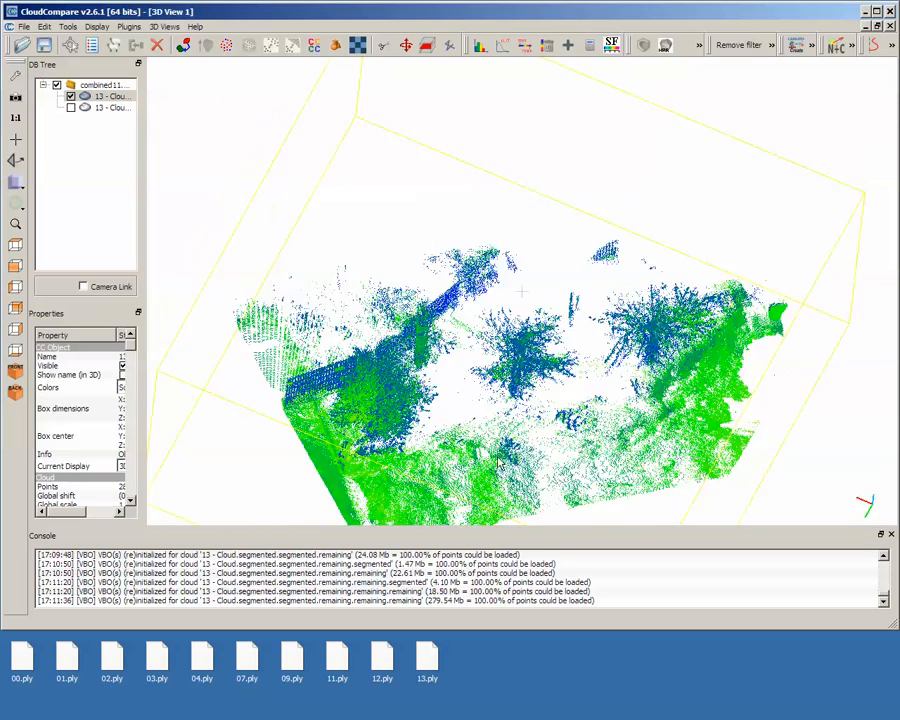
drag(492, 452, 563, 271)
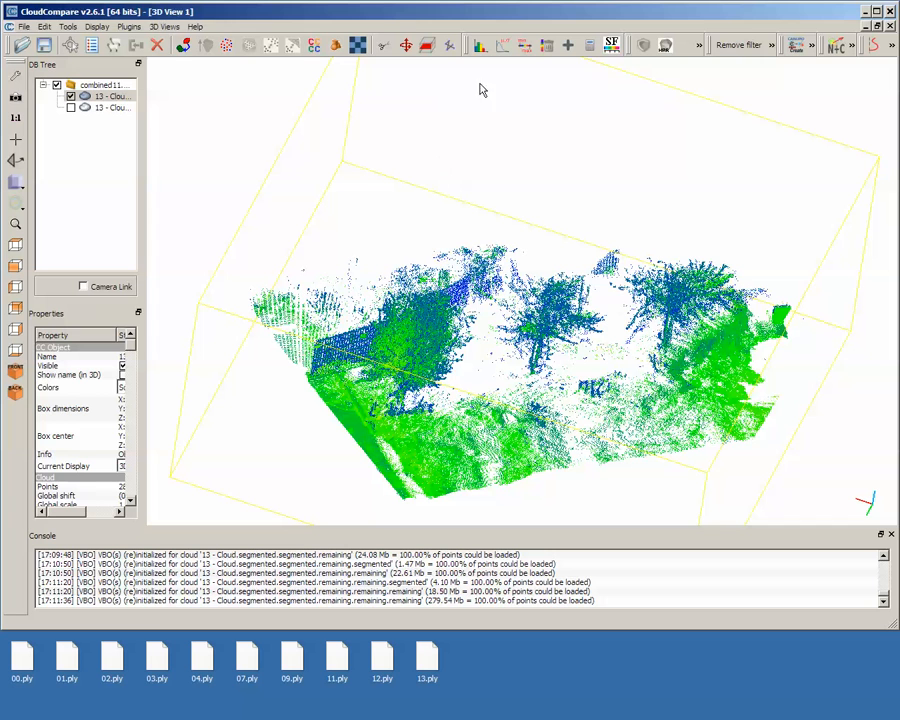
Outline the remaining fence and the tree beside it at the section's far edge with a segmentation polygon and keep the points inside.
click(383, 46)
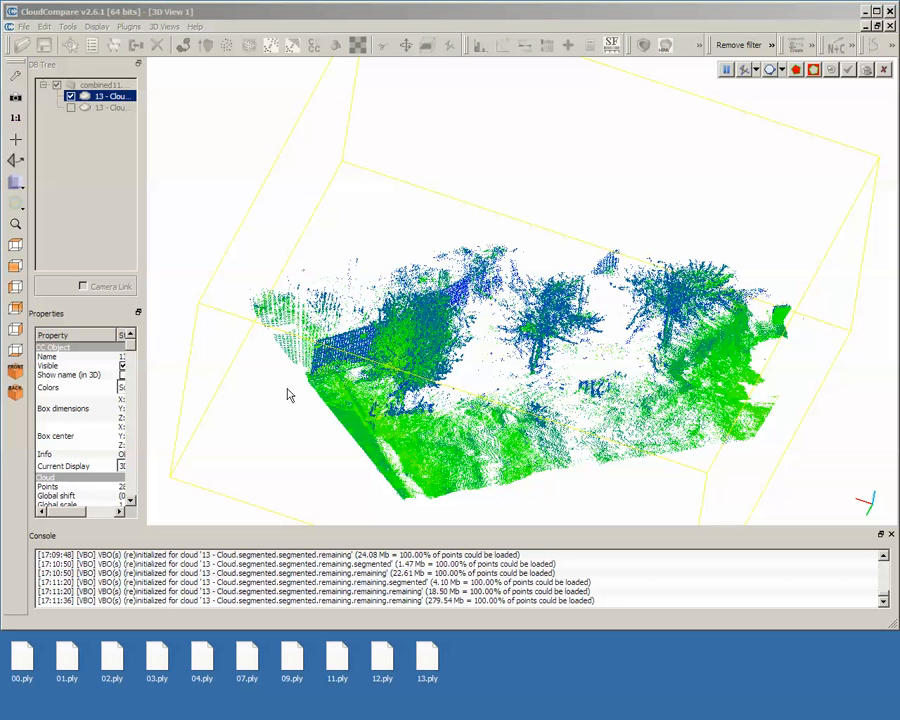
click(160, 234)
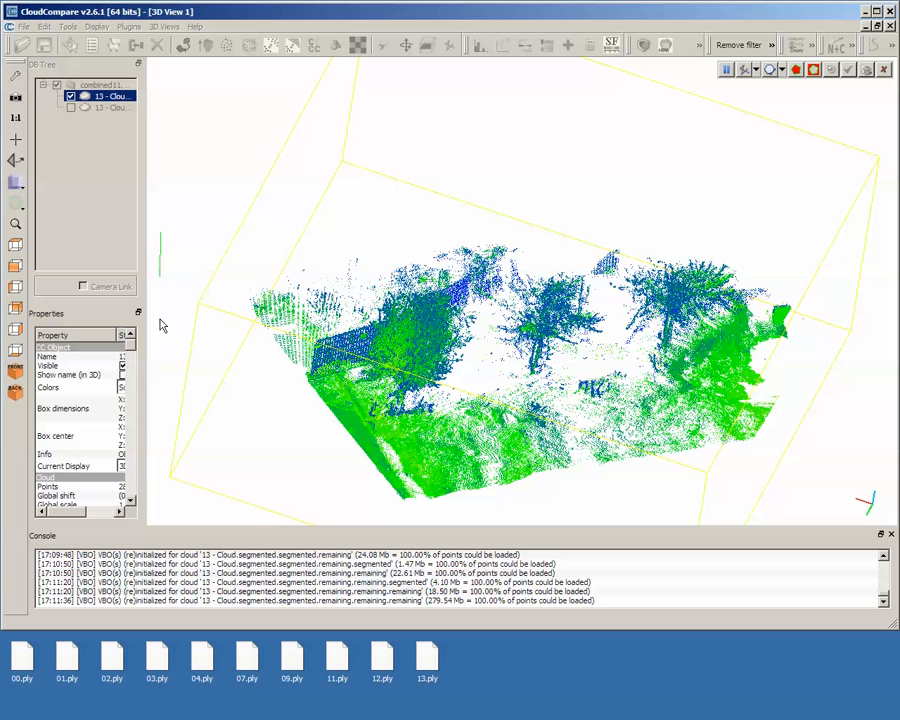
click(160, 435)
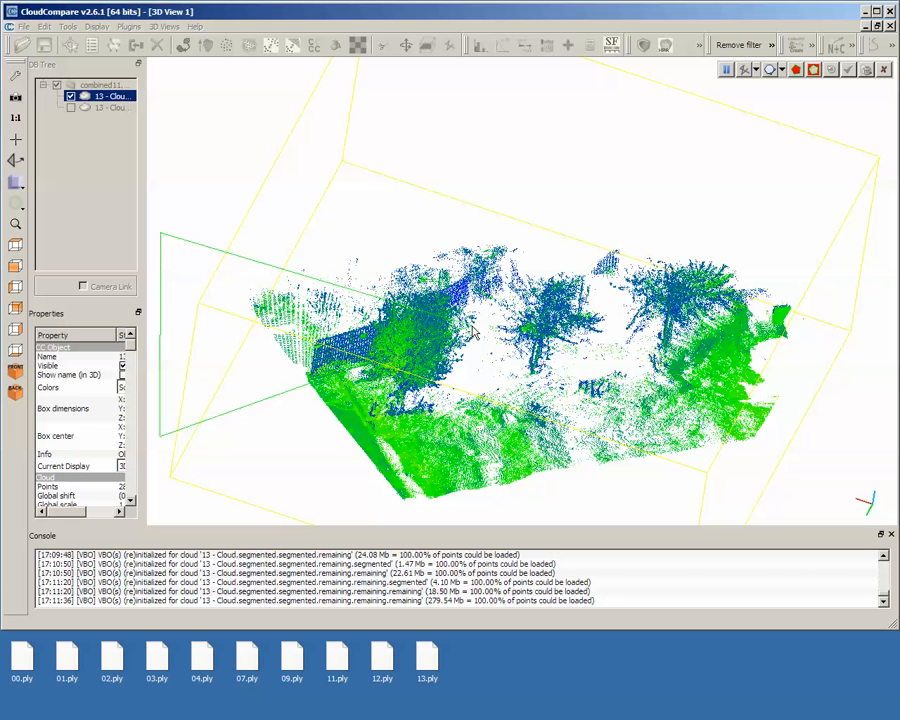
click(298, 390)
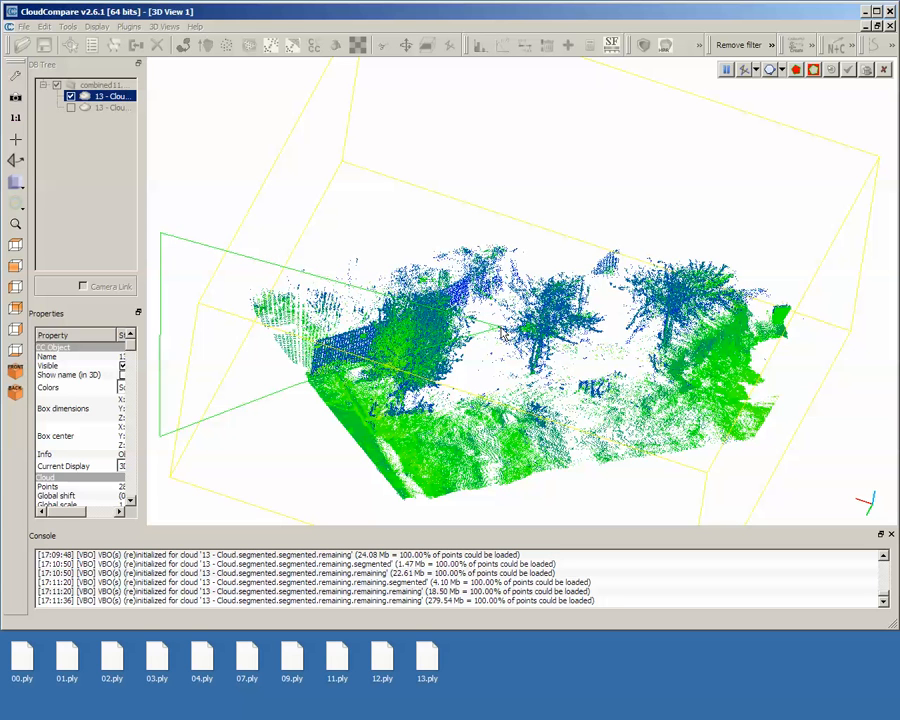
click(567, 217)
click(293, 78)
right_click(293, 79)
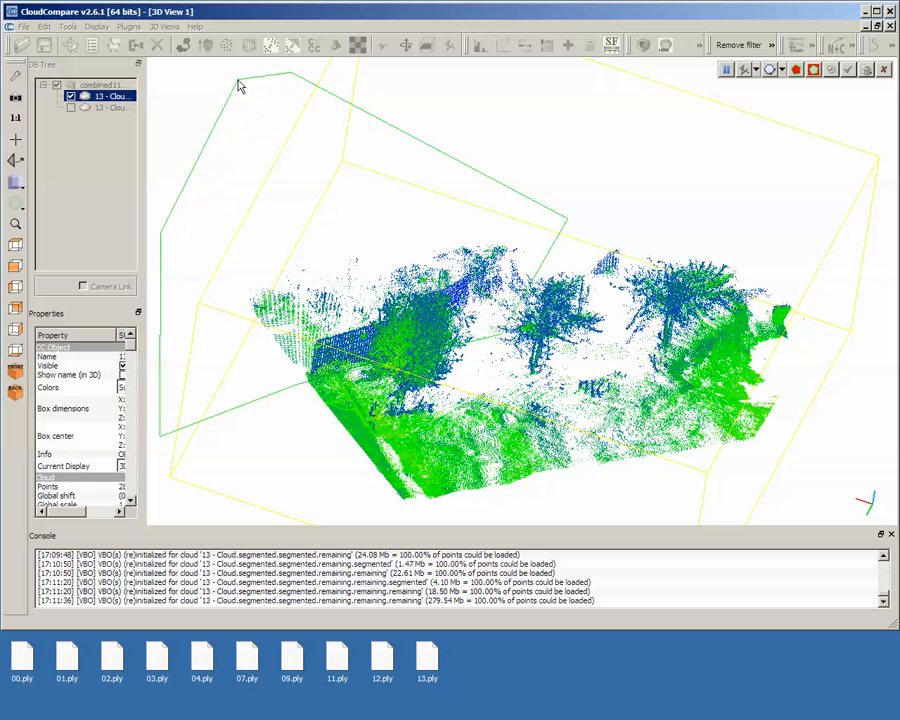
click(798, 72)
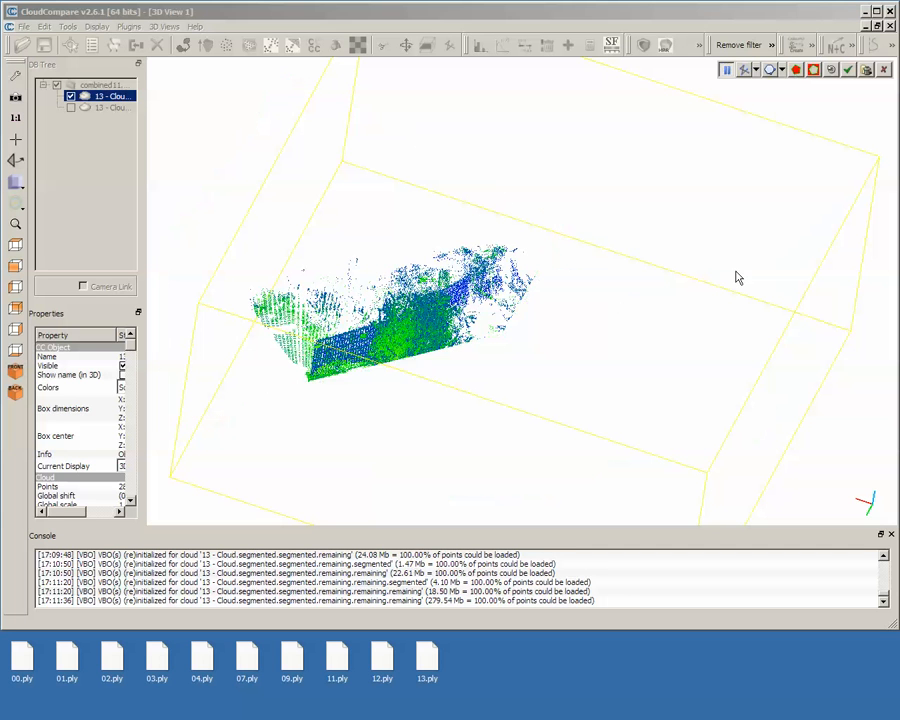
Confirm the segmentation and delete the separated fence-and-tree cloud.
click(849, 70)
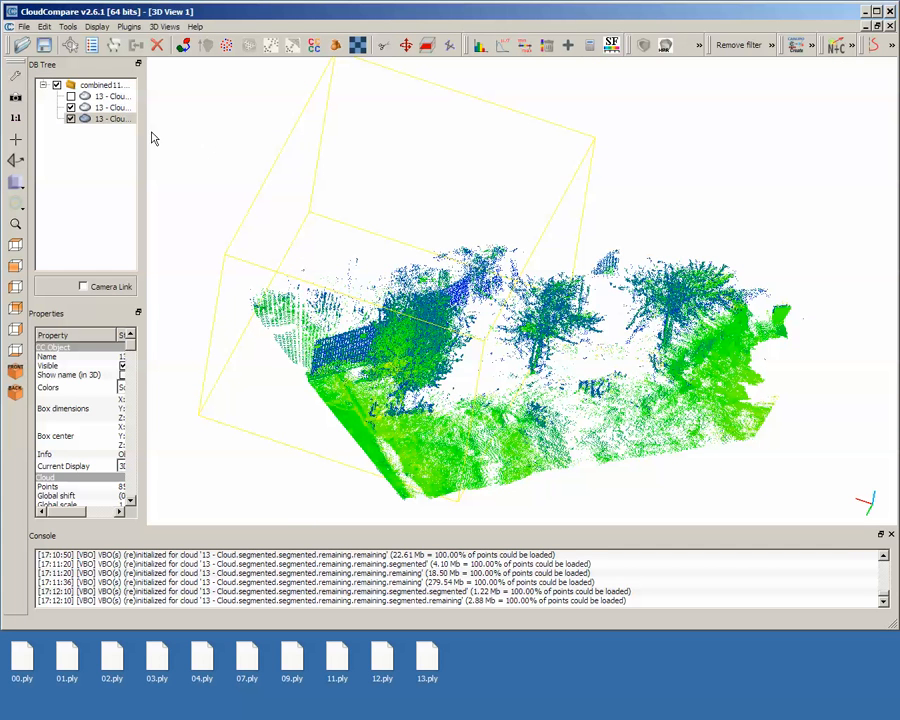
click(99, 121)
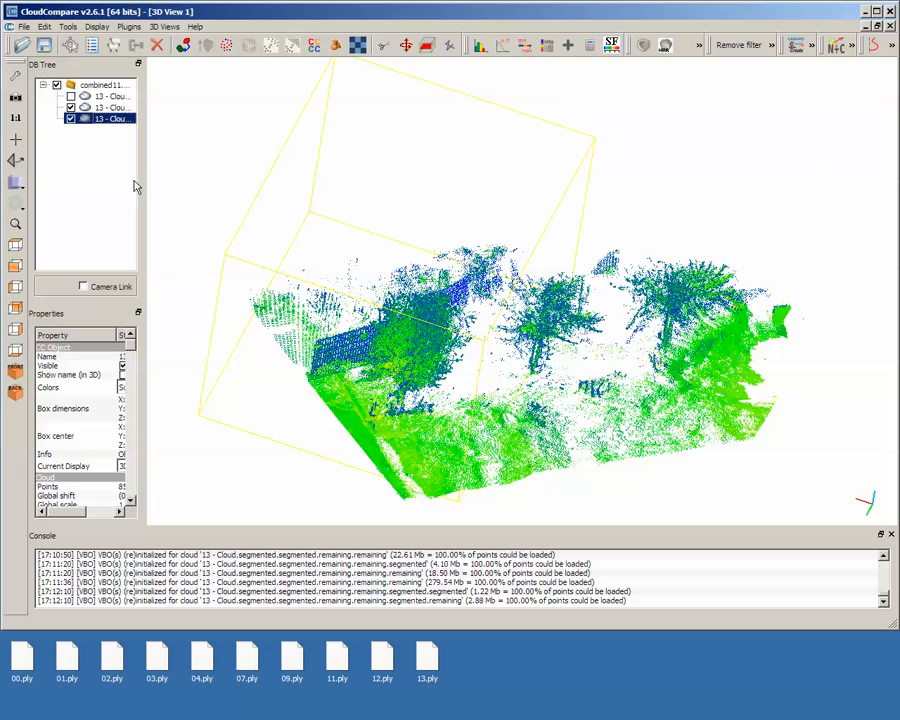
key(Delete)
Outline the three trees above the ground of the end section with a segmentation polygon, viewed from the side.
mouse_move(481, 410)
mouse_down()
mouse_move(482, 434)
mouse_move(482, 372)
mouse_move(488, 393)
mouse_move(372, 346)
mouse_move(496, 372)
mouse_move(516, 364)
mouse_move(550, 228)
mouse_move(599, 386)
mouse_move(593, 348)
mouse_move(625, 372)
mouse_move(624, 389)
mouse_move(718, 357)
mouse_up()
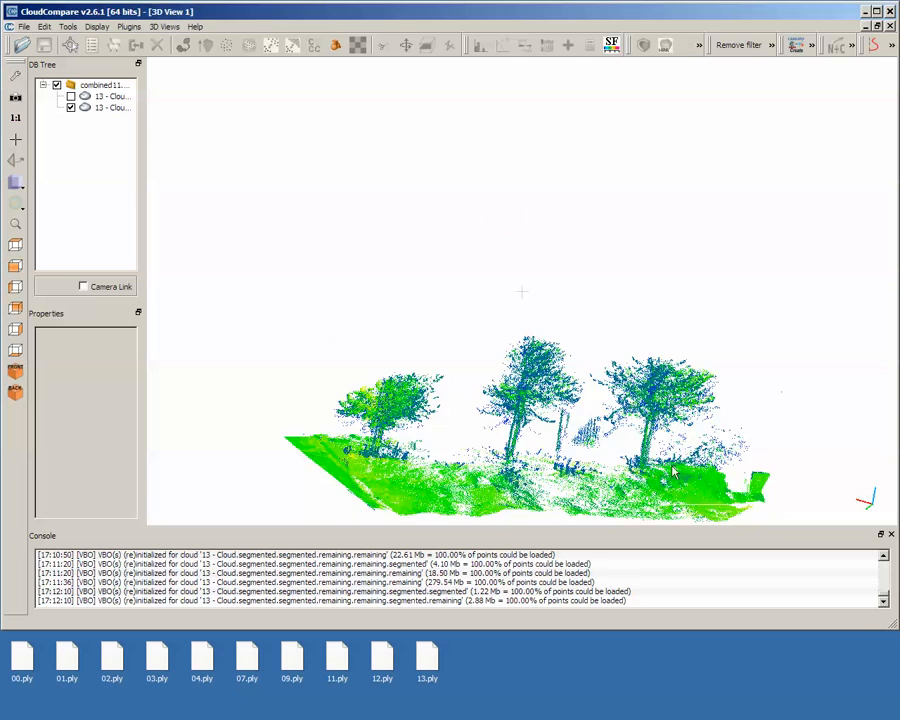
mouse_move(342, 452)
mouse_down()
mouse_move(669, 488)
mouse_move(679, 440)
mouse_move(733, 322)
mouse_move(680, 343)
mouse_move(693, 342)
mouse_move(724, 383)
mouse_move(716, 356)
mouse_up()
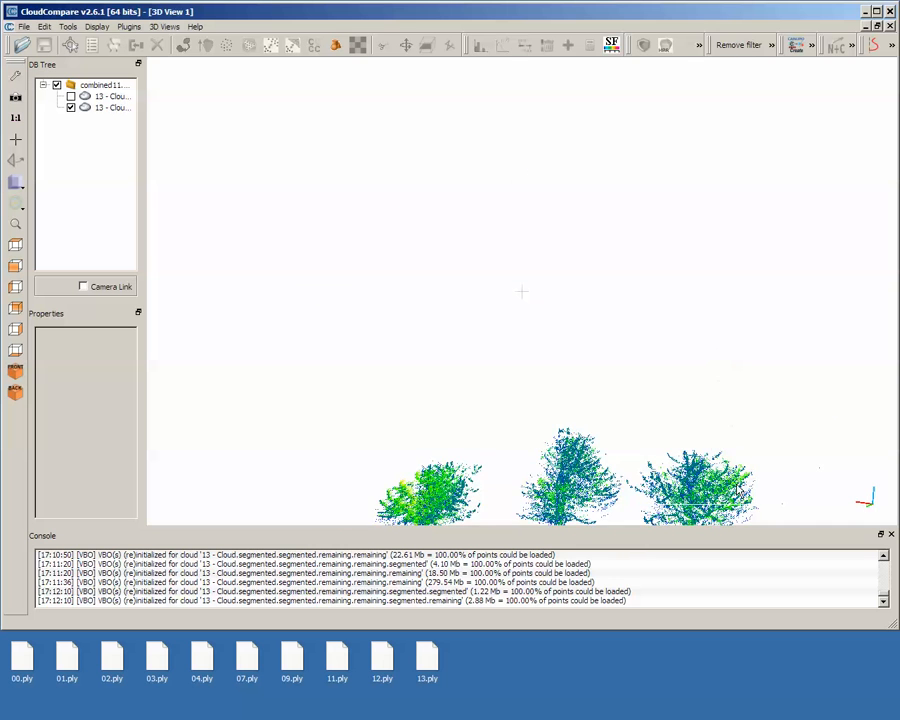
drag(335, 330, 326, 308)
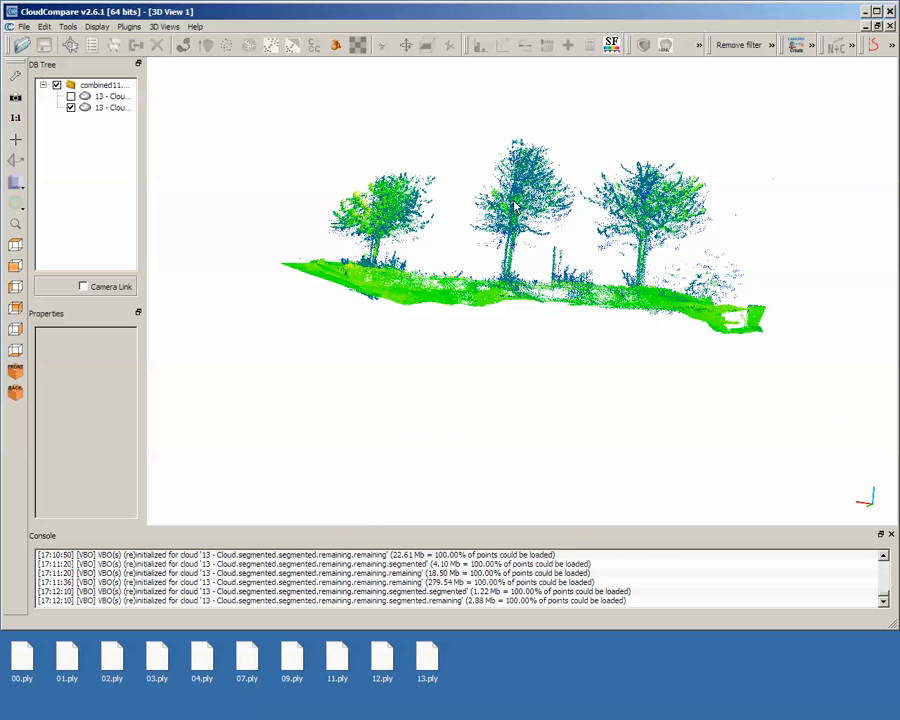
click(111, 107)
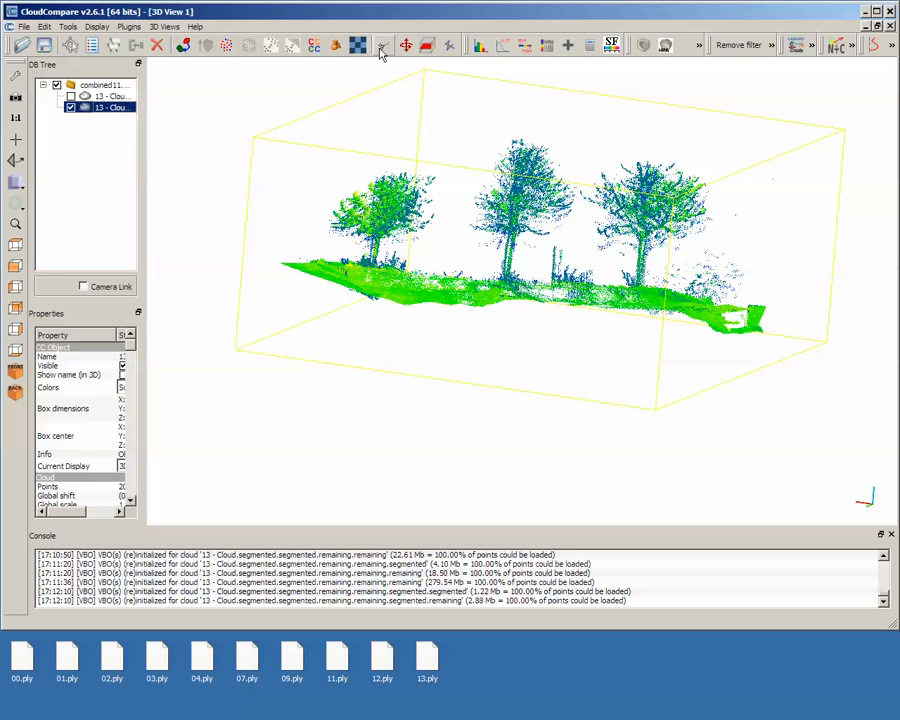
click(381, 45)
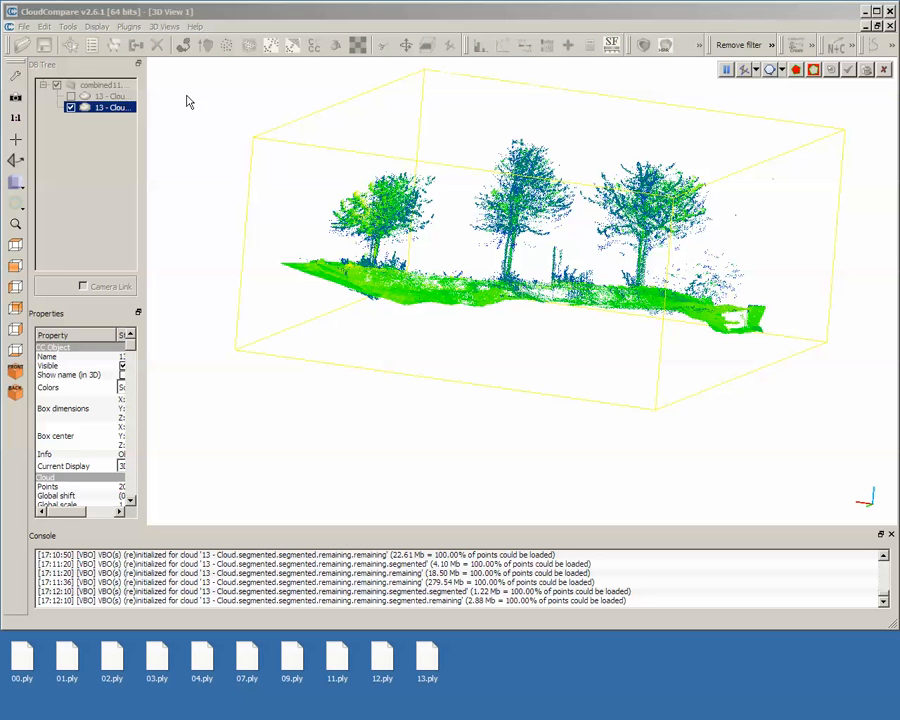
click(188, 61)
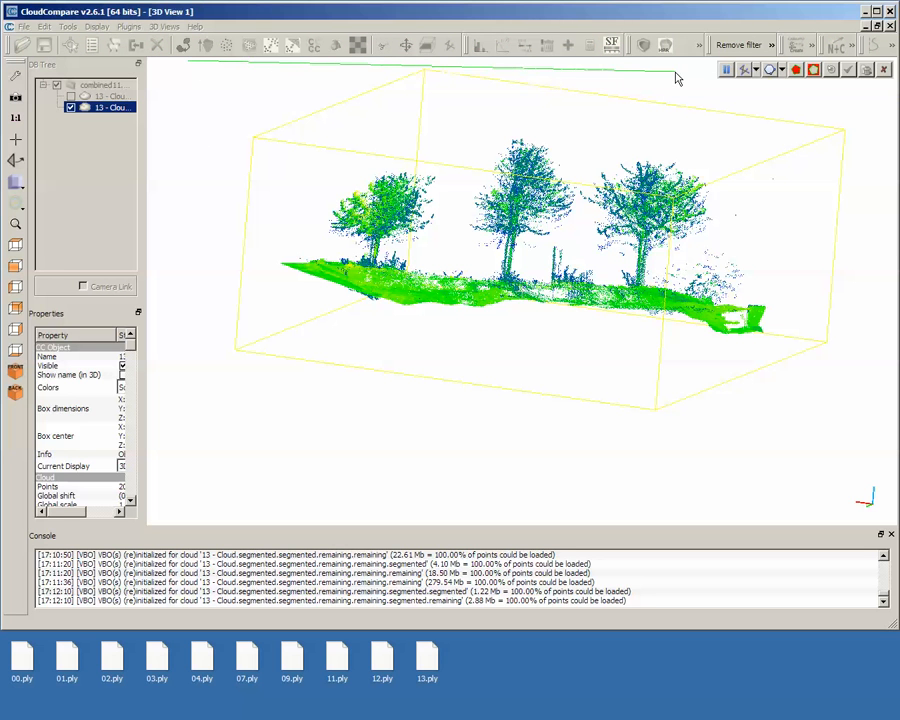
click(675, 77)
click(878, 121)
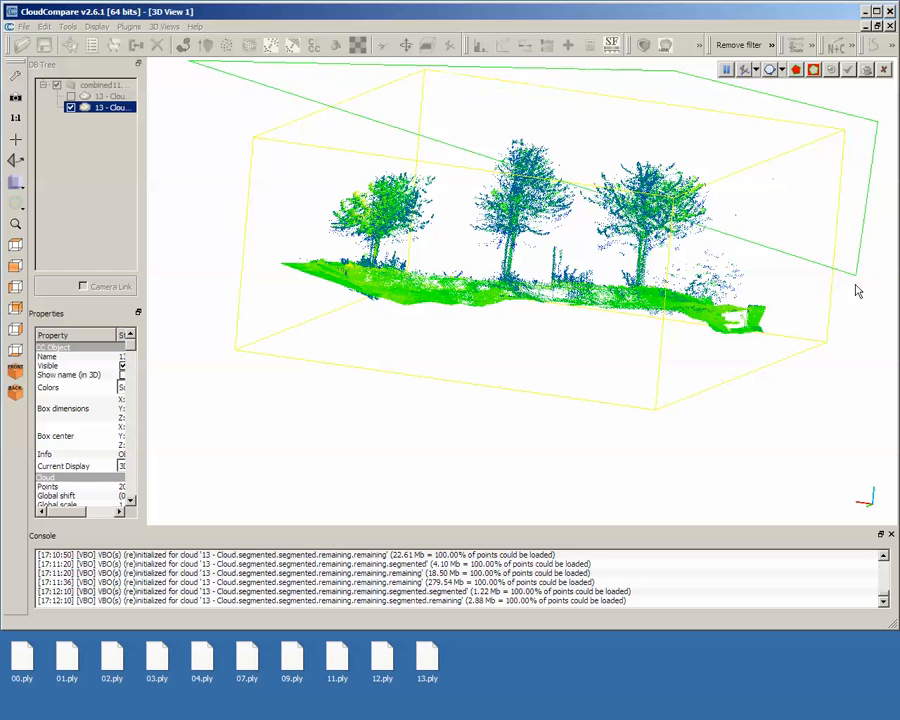
click(853, 316)
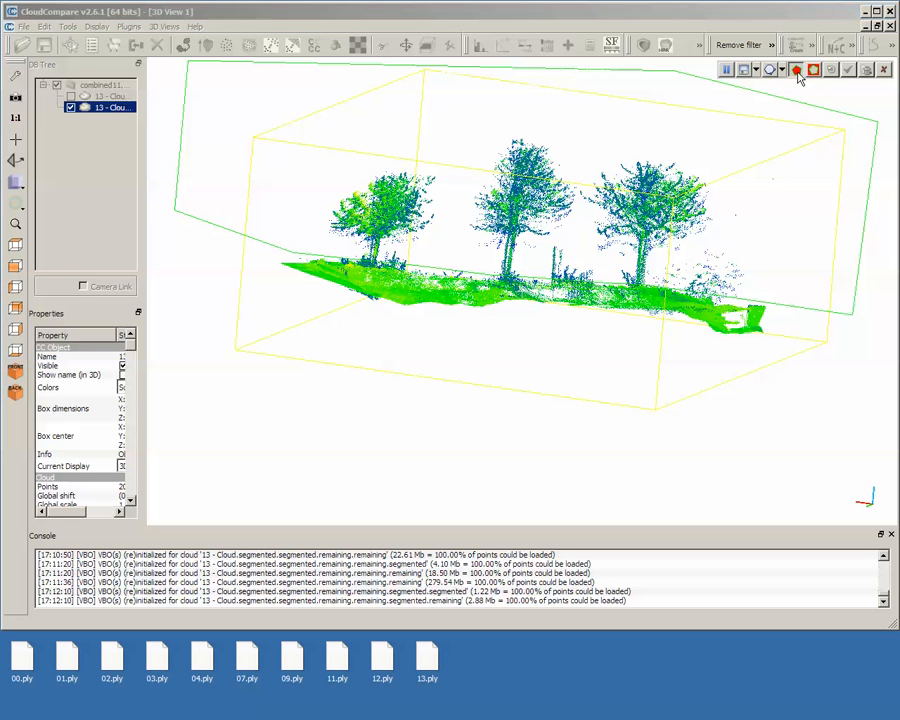
Separate the points inside the outline into their own cloud and delete that tree cloud.
key(i)
click(847, 70)
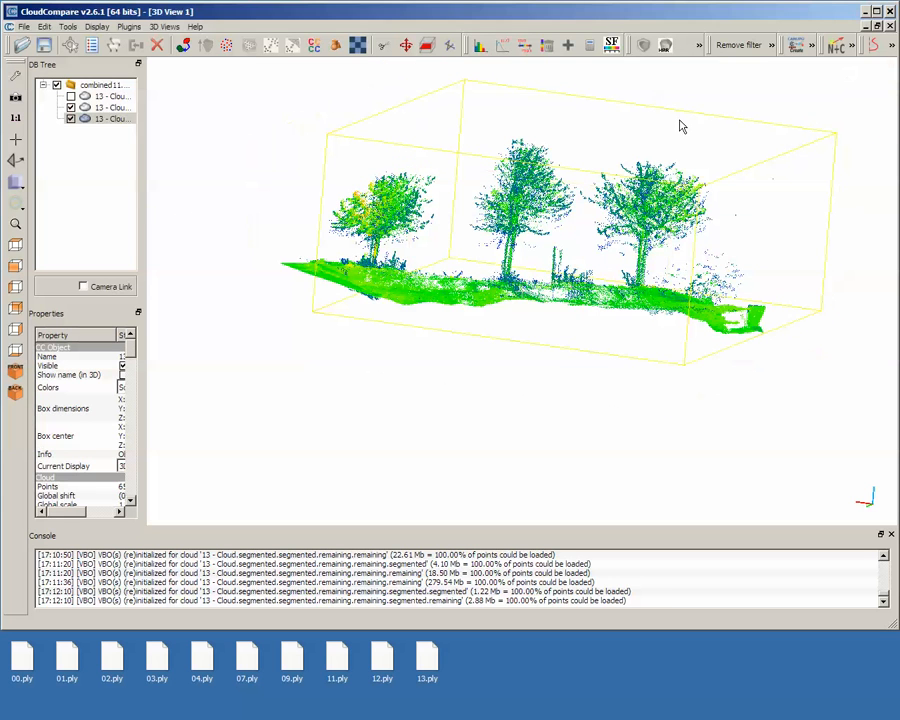
click(119, 121)
key(Delete)
Outline the floating fragment and the leftover post above the cleaned ground section with a segmentation polygon.
drag(571, 291, 555, 340)
drag(538, 492, 465, 320)
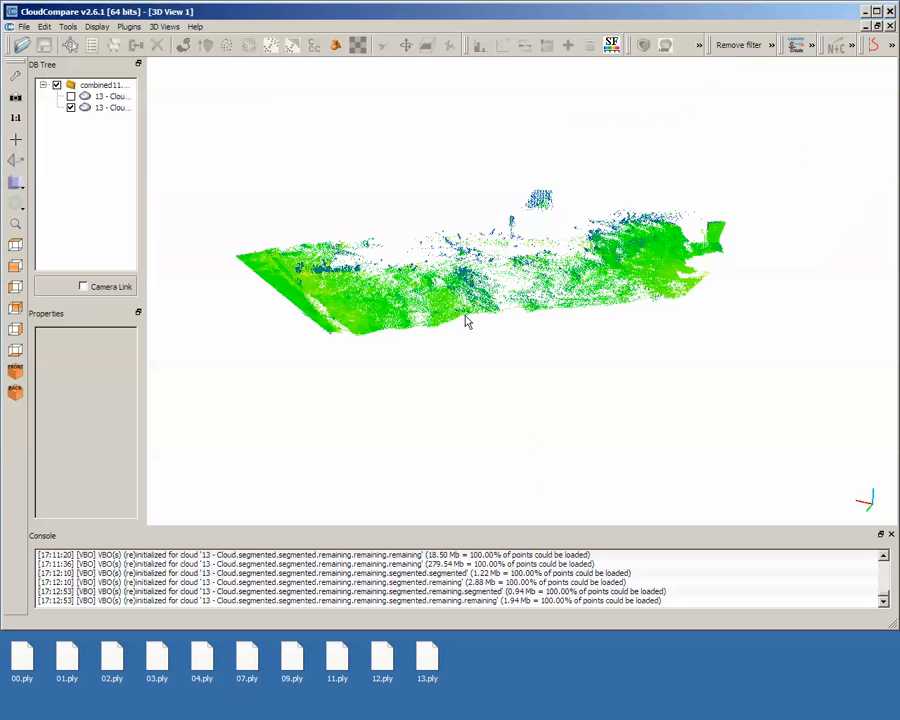
drag(506, 265, 540, 400)
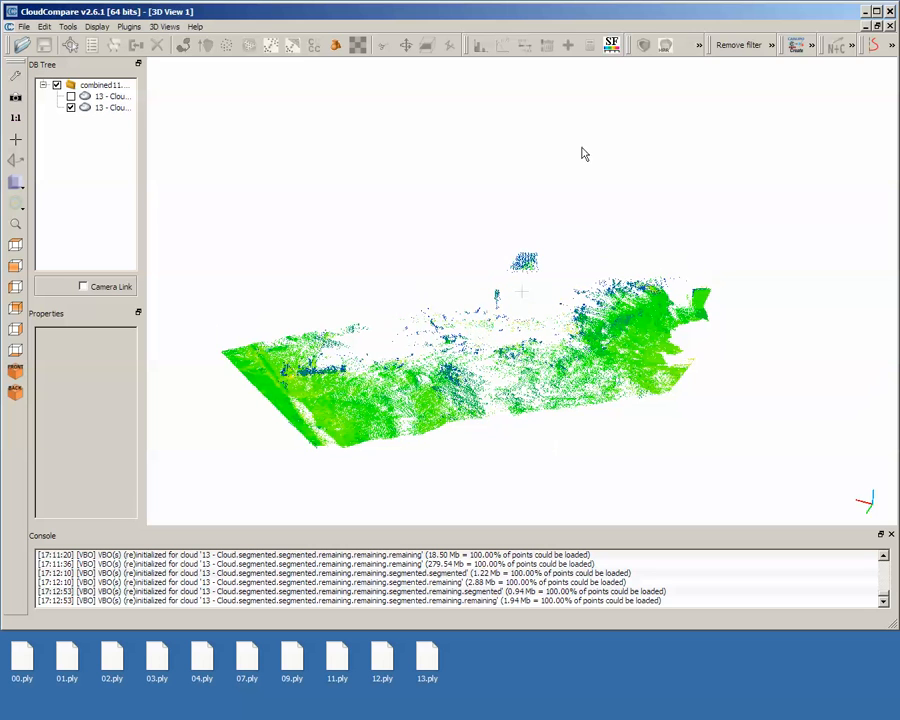
click(119, 108)
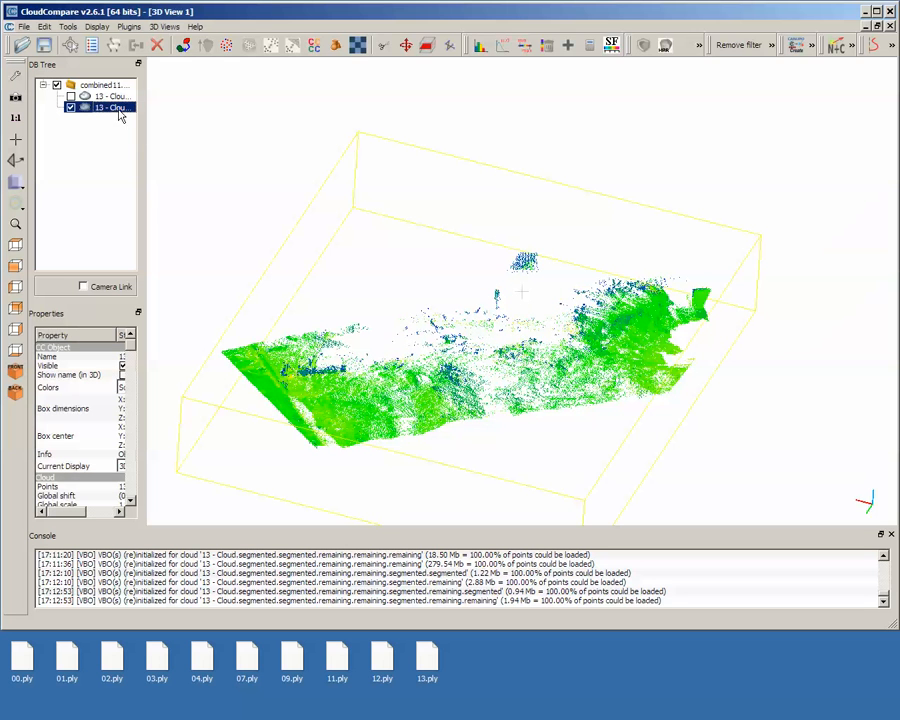
click(382, 46)
click(273, 89)
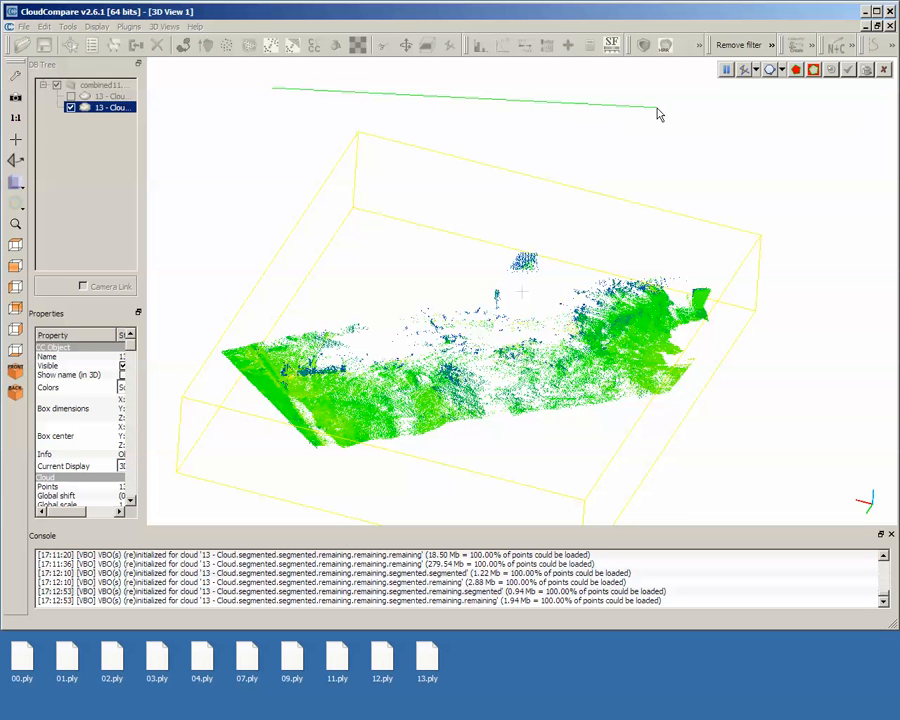
click(657, 108)
click(721, 210)
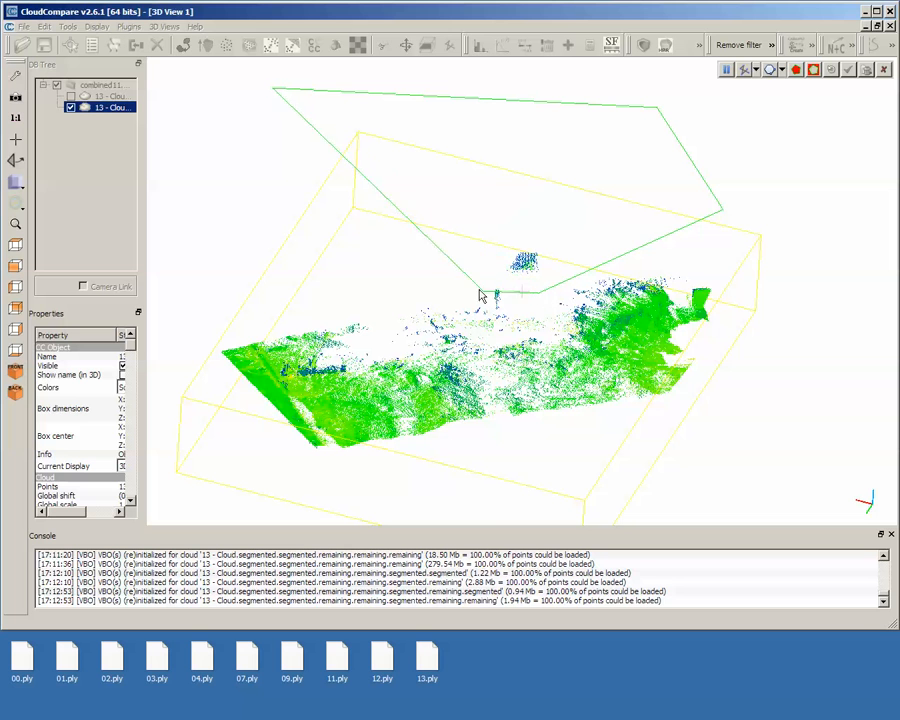
click(497, 313)
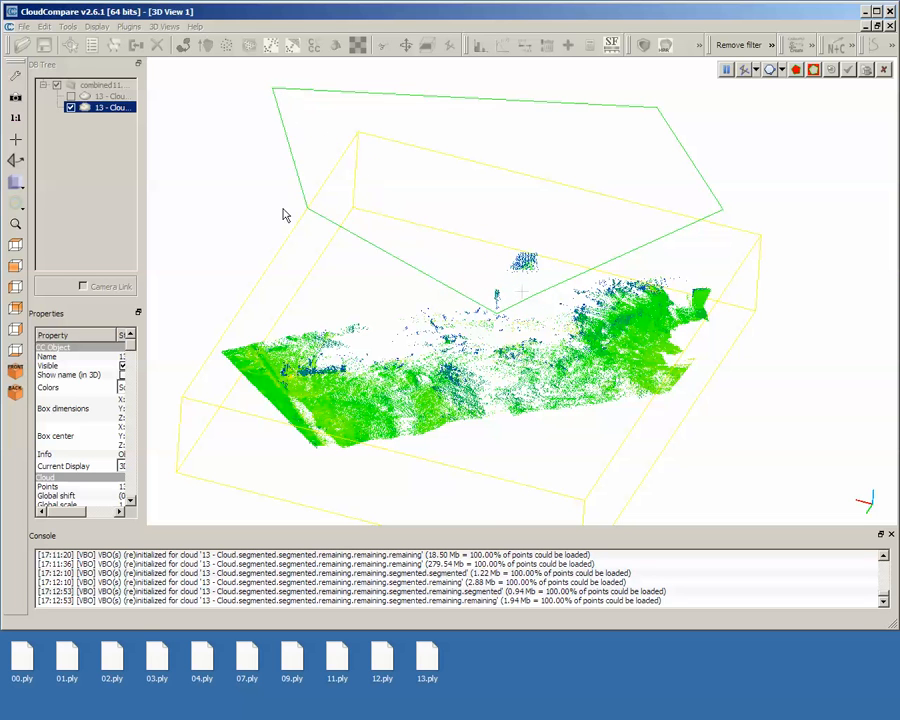
click(229, 200)
right_click(229, 200)
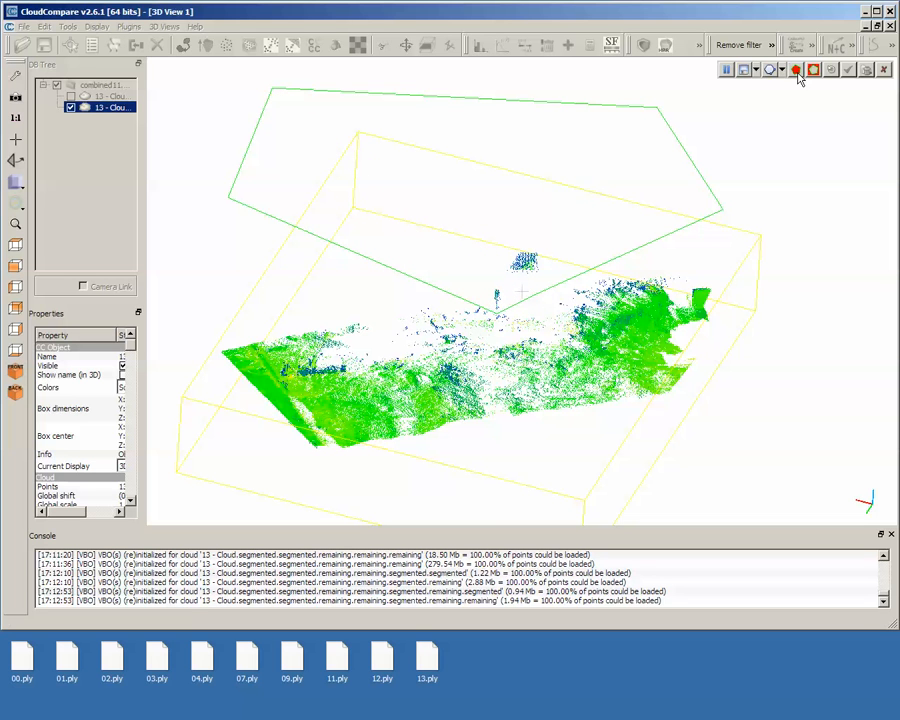
Split off the outlined fragments as a separate cloud and delete it.
click(797, 71)
click(848, 71)
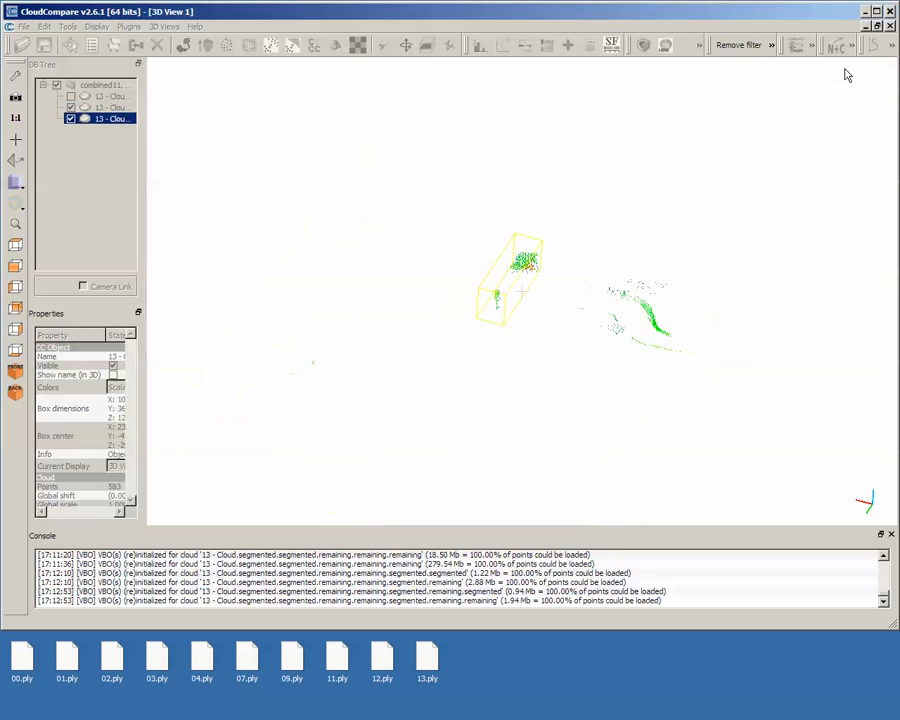
click(130, 119)
key(Delete)
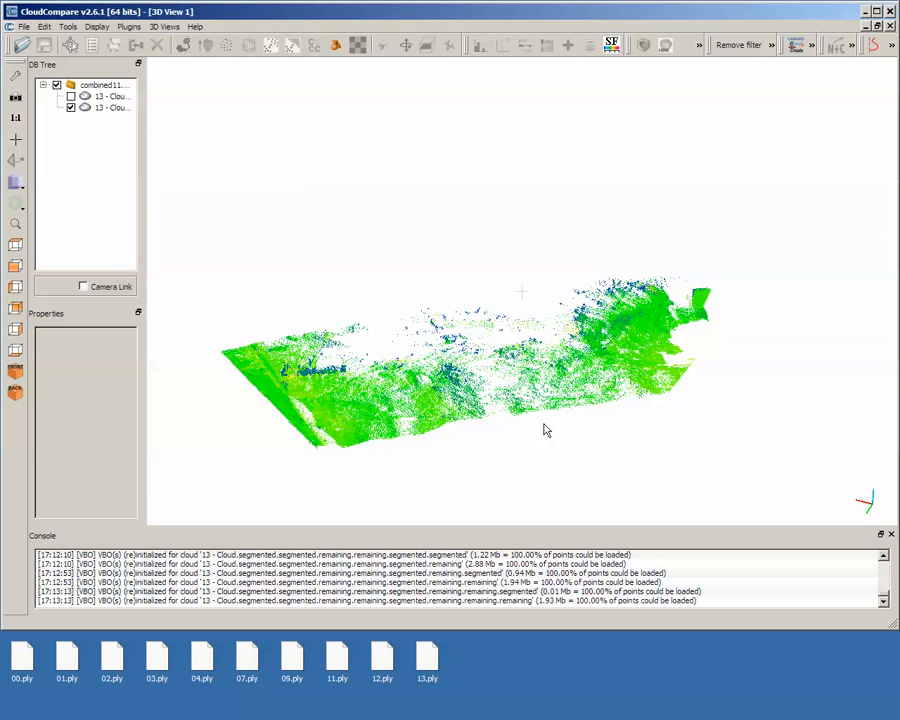
Examine the cleaned ground section up close at an oblique angle and from above for leftover vegetation.
drag(363, 410, 529, 443)
right_drag(544, 498, 562, 144)
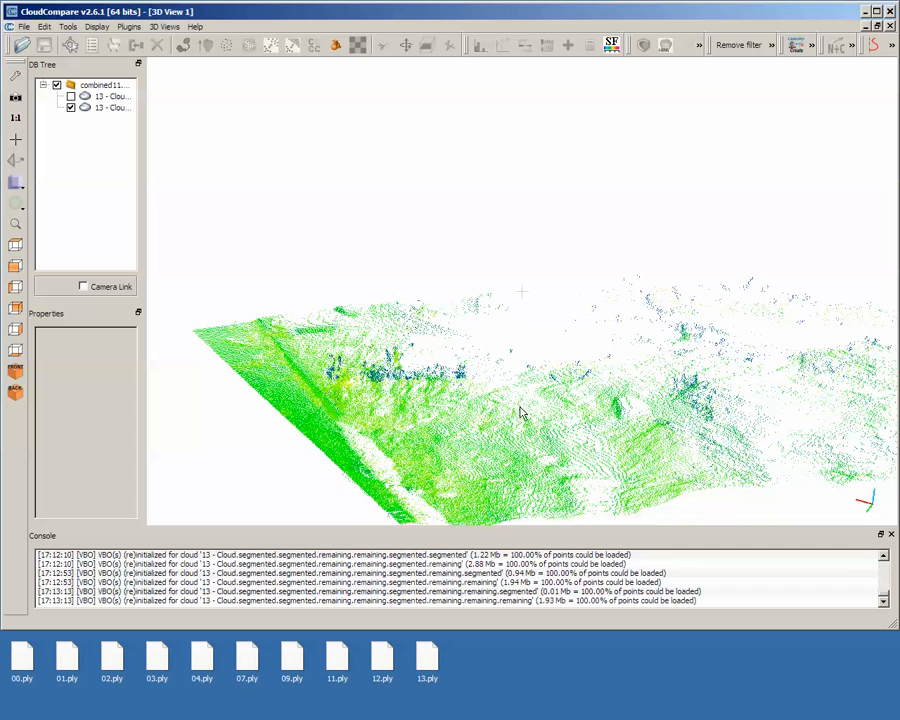
scroll(460, 388, down, 20)
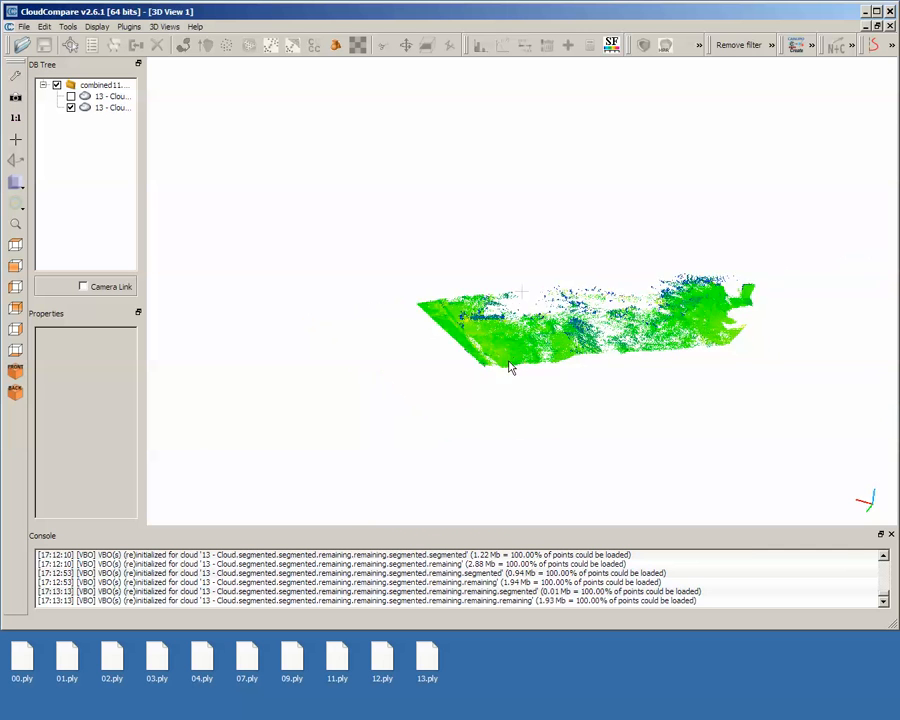
scroll(605, 310, up, 3)
mouse_move(667, 320)
mouse_down()
mouse_move(665, 345)
mouse_move(652, 330)
mouse_up()
click(15, 245)
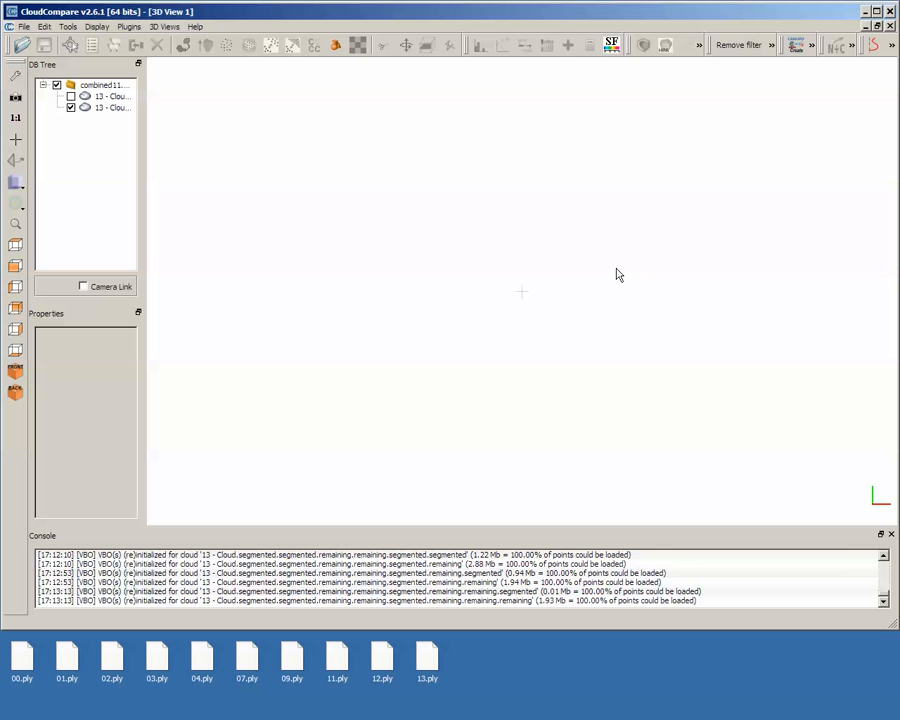
scroll(618, 275, down, 10)
right_drag(597, 428, 468, 390)
scroll(525, 250, up, 14)
scroll(468, 390, up, 15)
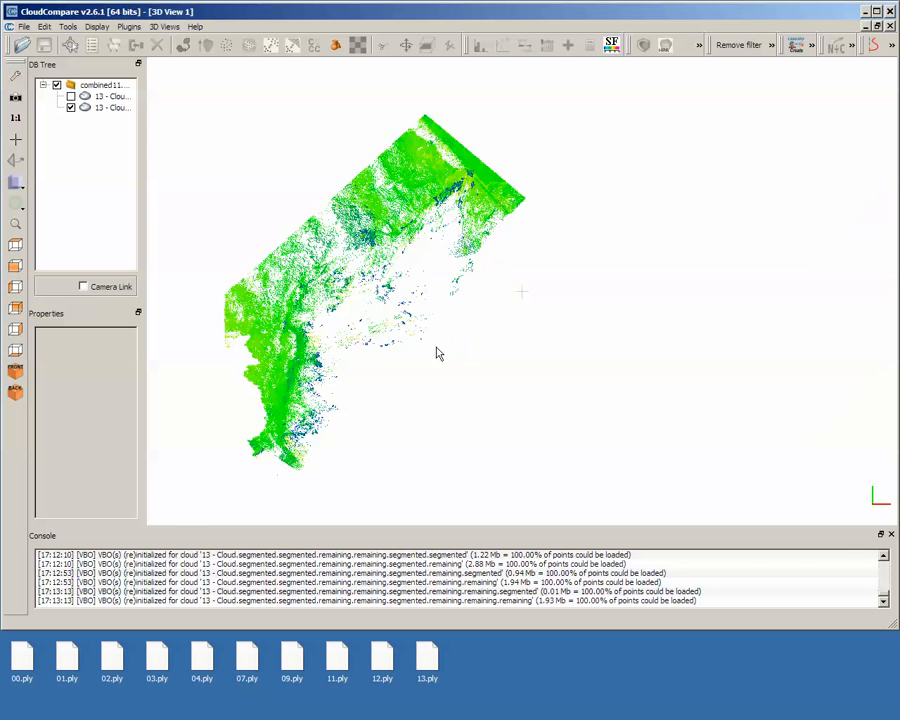
right_drag(279, 397, 668, 384)
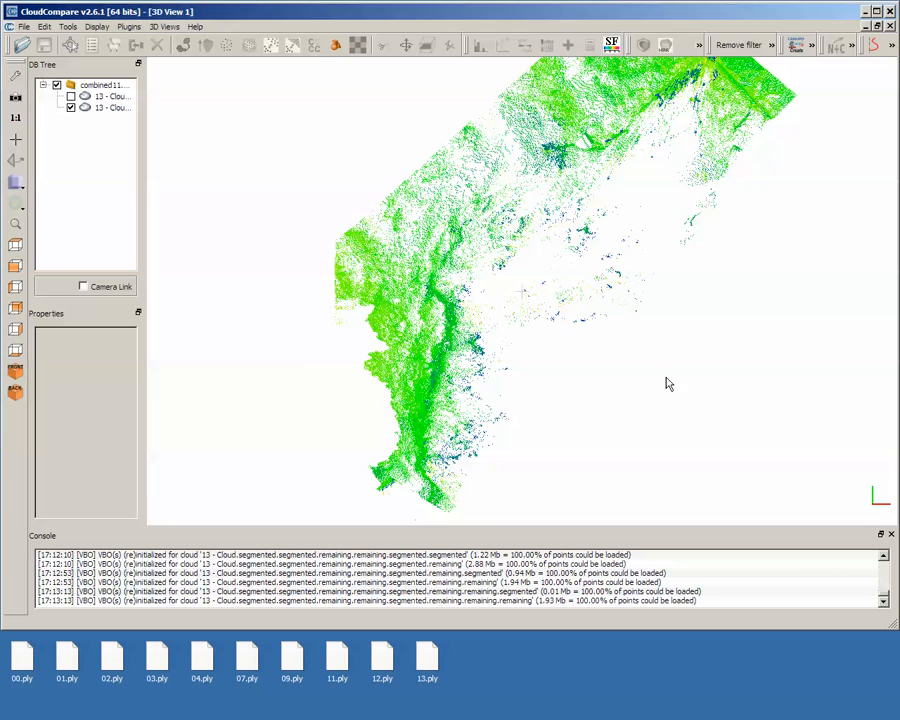
Show the main site cloud again and merge it with the cleaned ground section.
click(71, 96)
scroll(433, 217, down, 10)
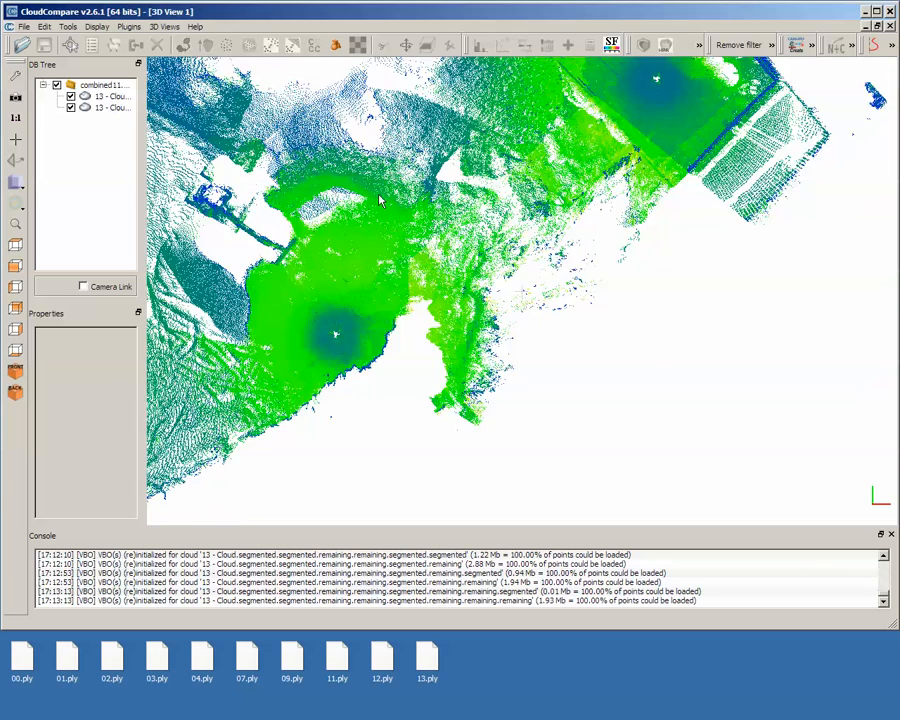
scroll(359, 214, down, 2)
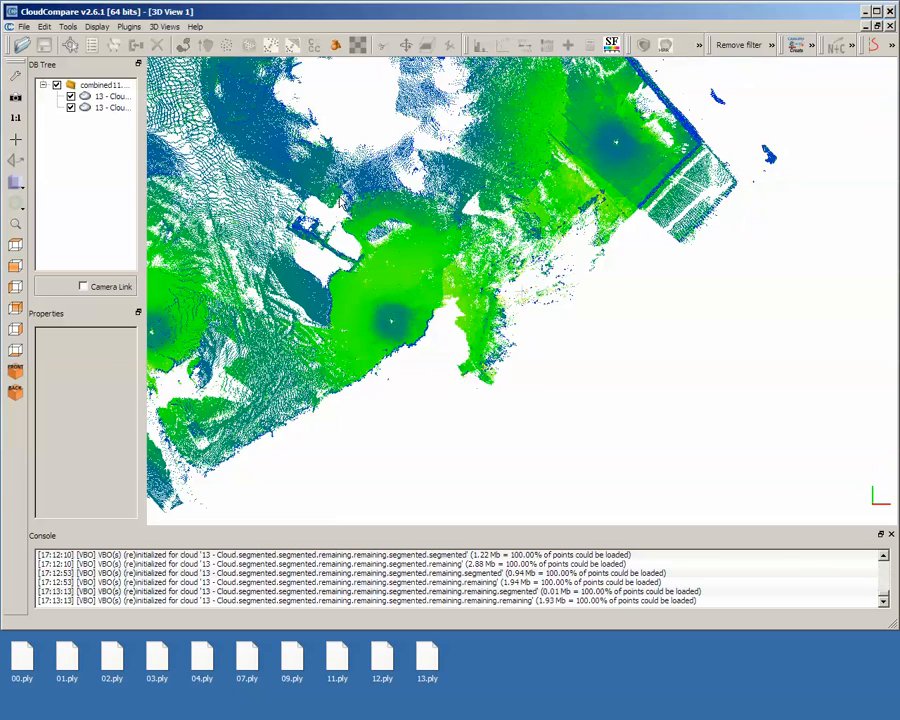
click(107, 97)
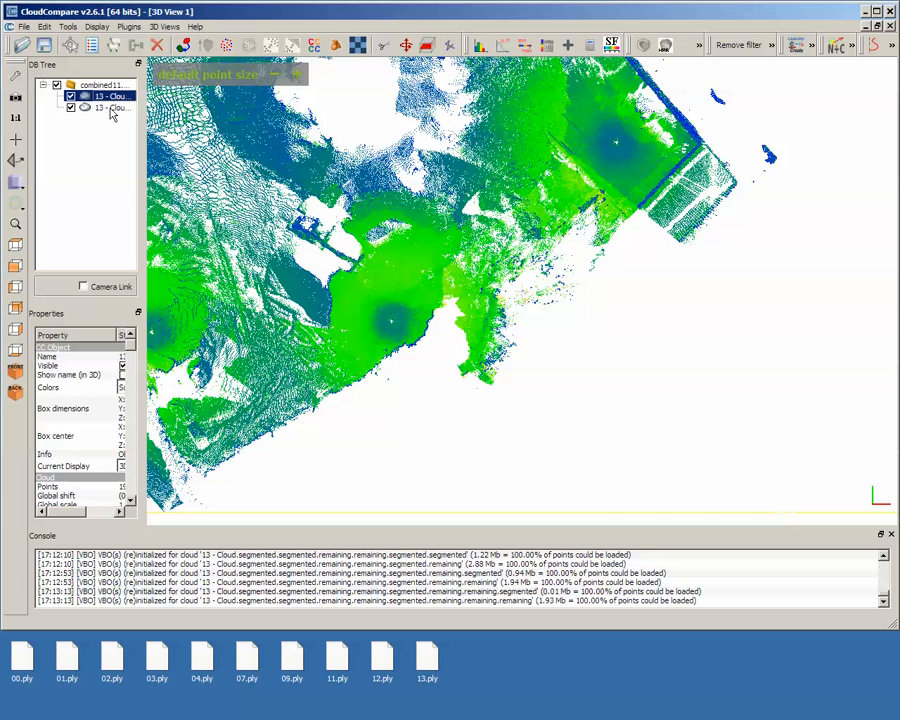
ctrl+click(104, 108)
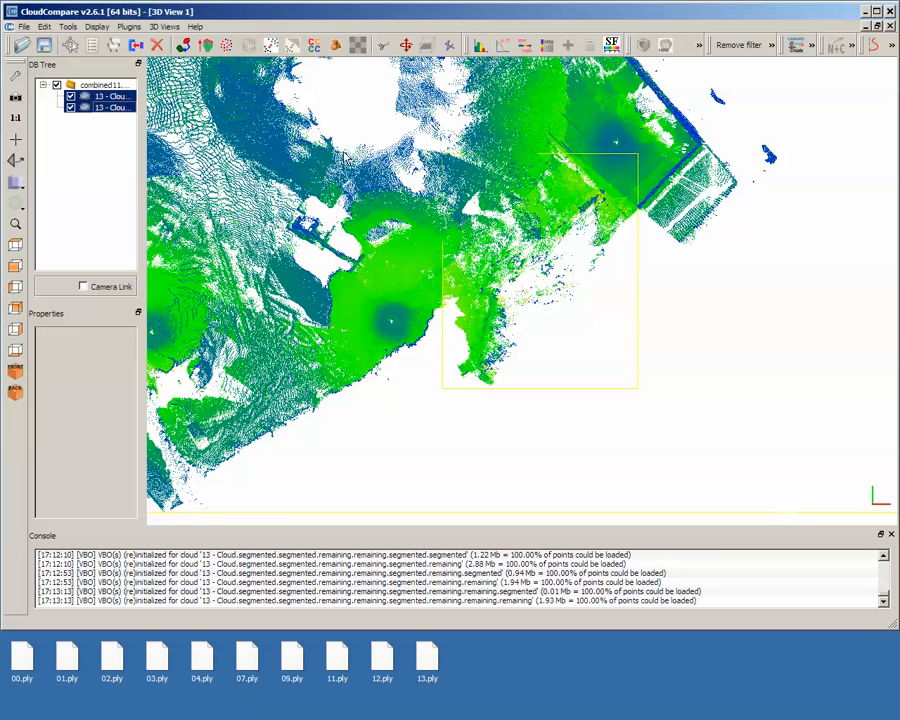
click(165, 90)
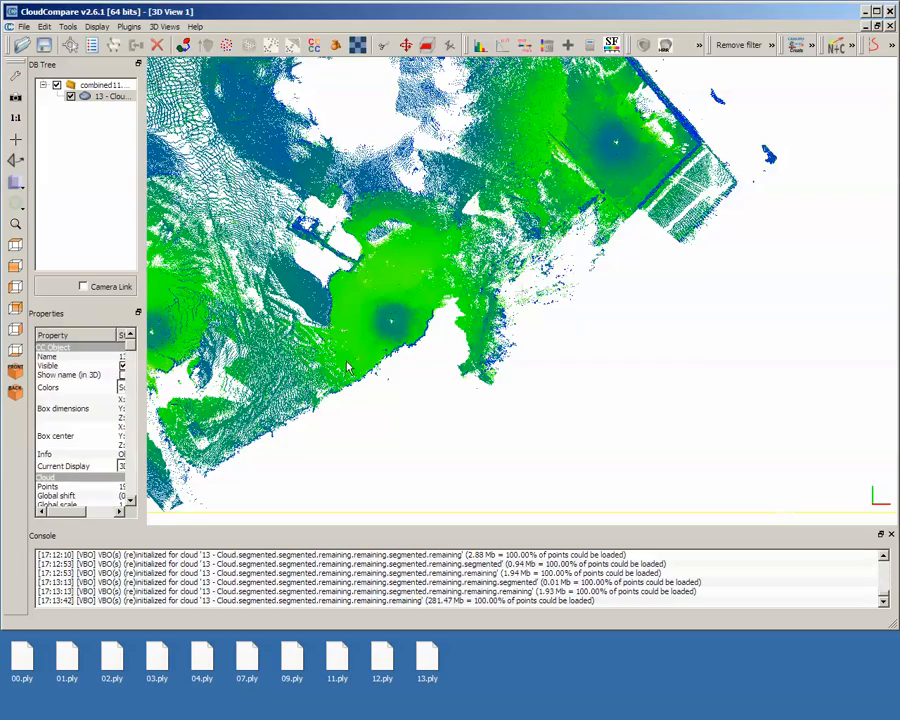
Examine the fenced corner of the merged site cloud at an oblique angle and from above for points outside the site.
drag(345, 359, 535, 226)
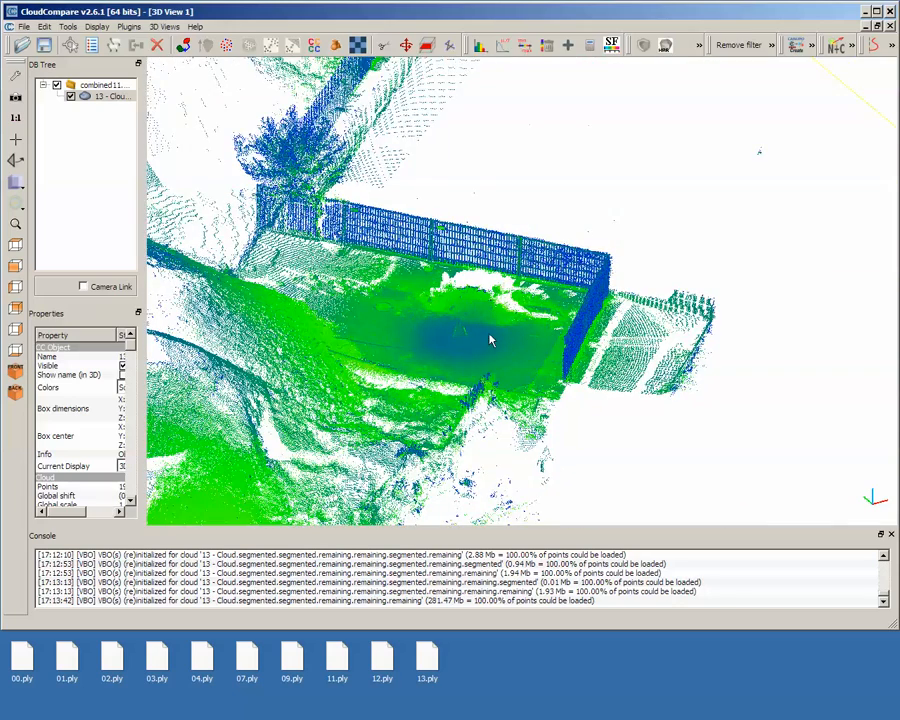
scroll(490, 340, down, 2)
drag(288, 414, 280, 442)
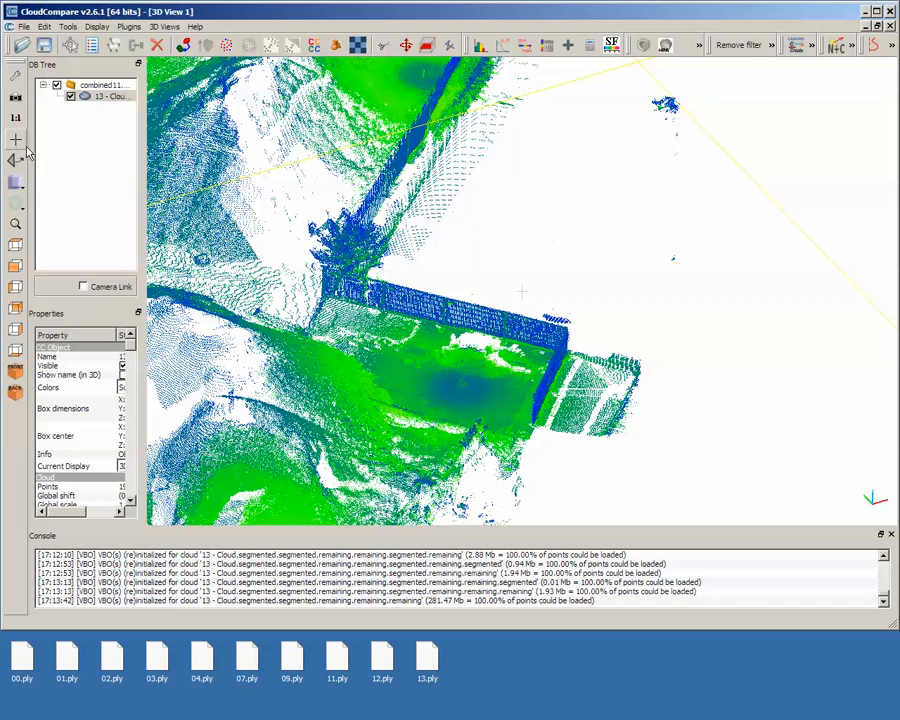
click(15, 252)
scroll(806, 147, up, 5)
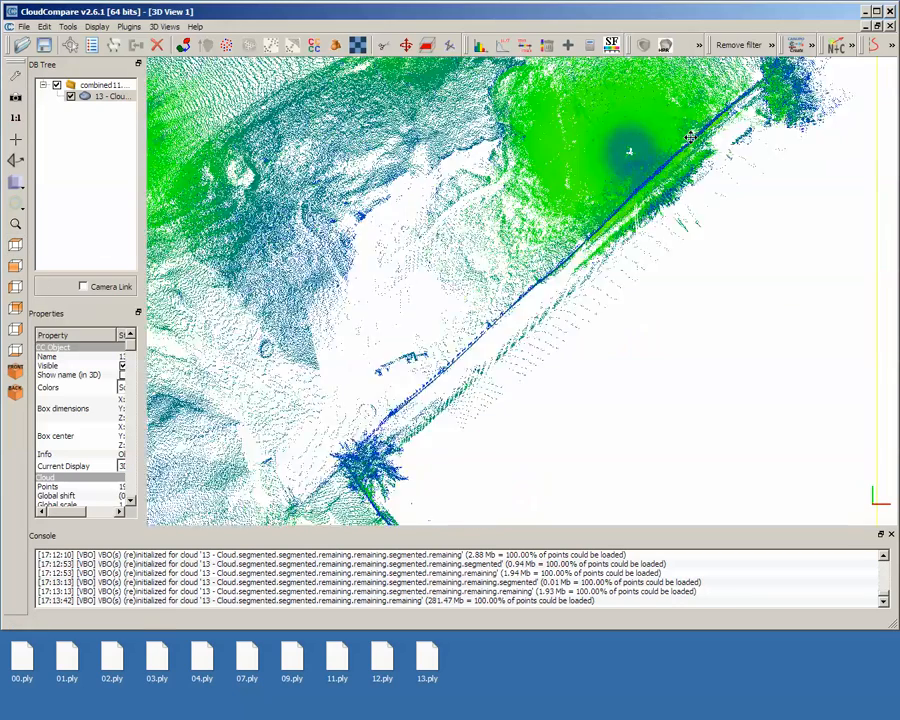
drag(690, 137, 496, 270)
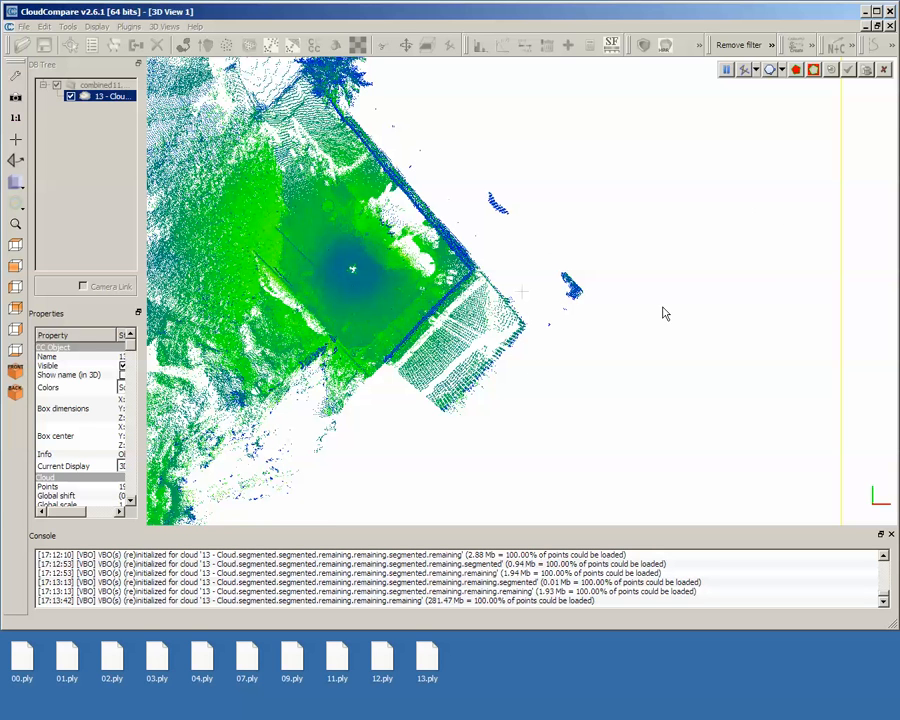
click(866, 147)
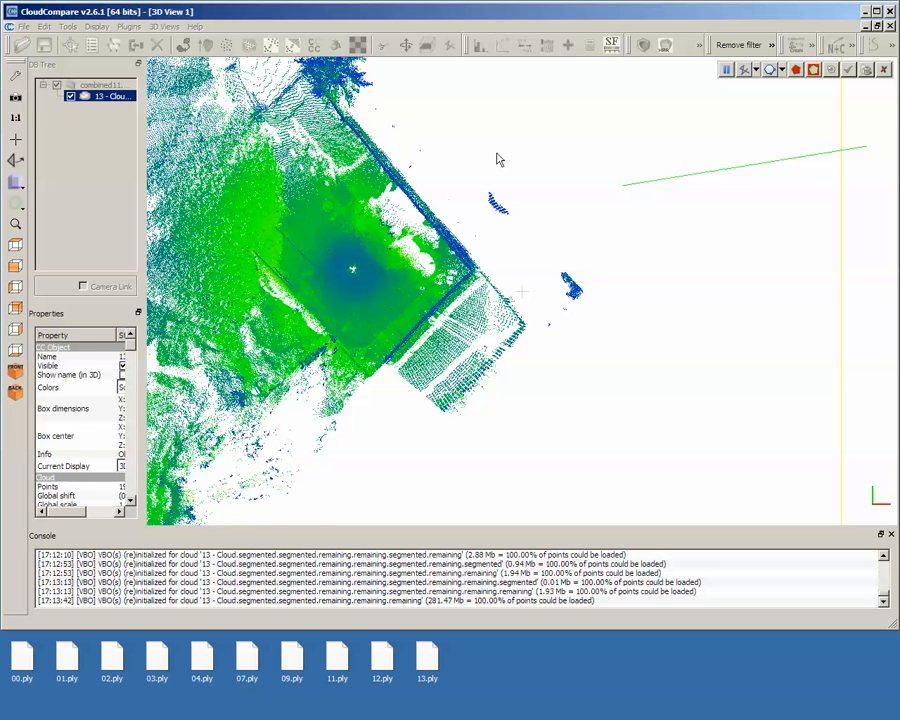
click(439, 94)
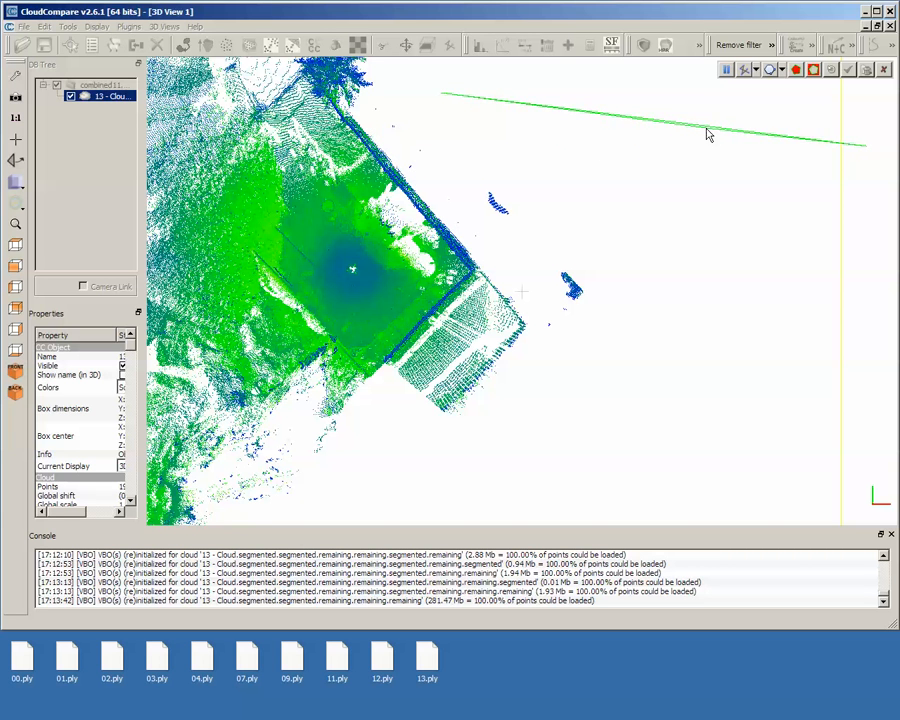
key(Escape)
Segment off the corner fences, the tree, the strip behind them and the stray outer points with a polygon and delete them.
scroll(607, 162, down, 1)
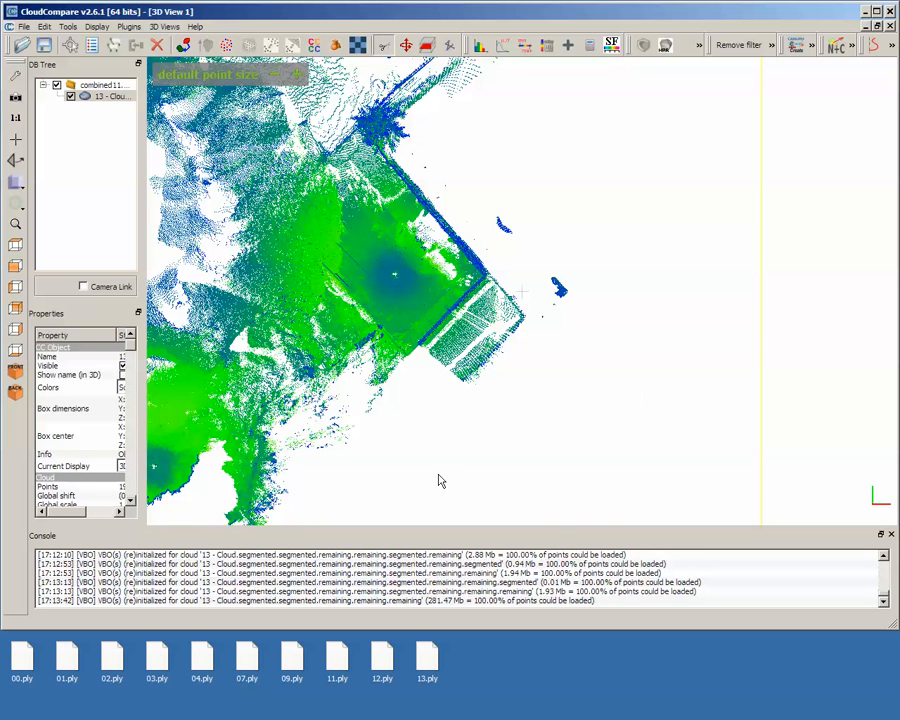
key(t)
click(601, 498)
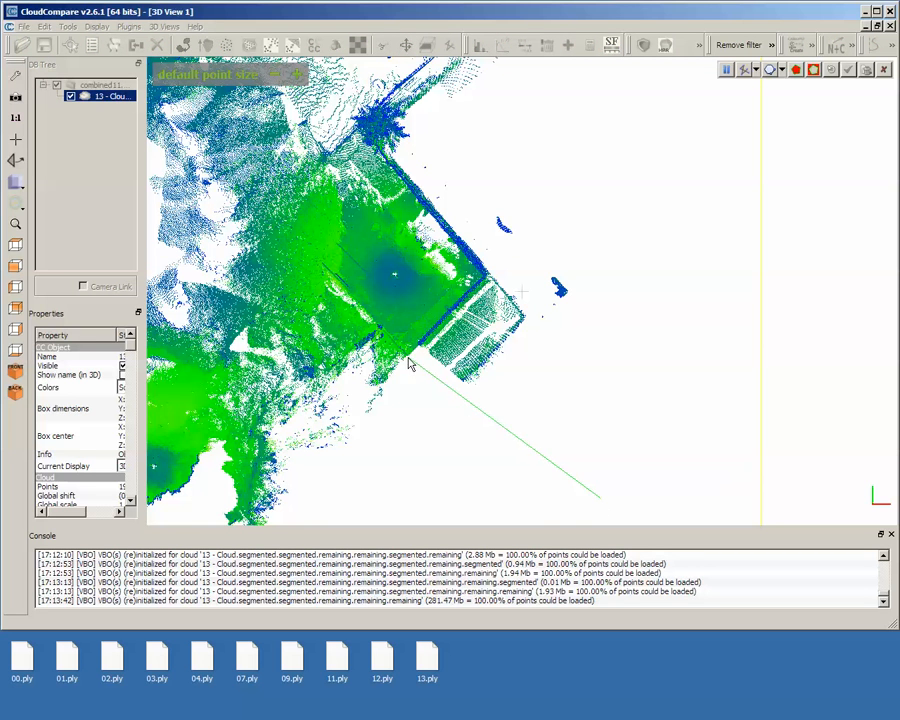
click(416, 355)
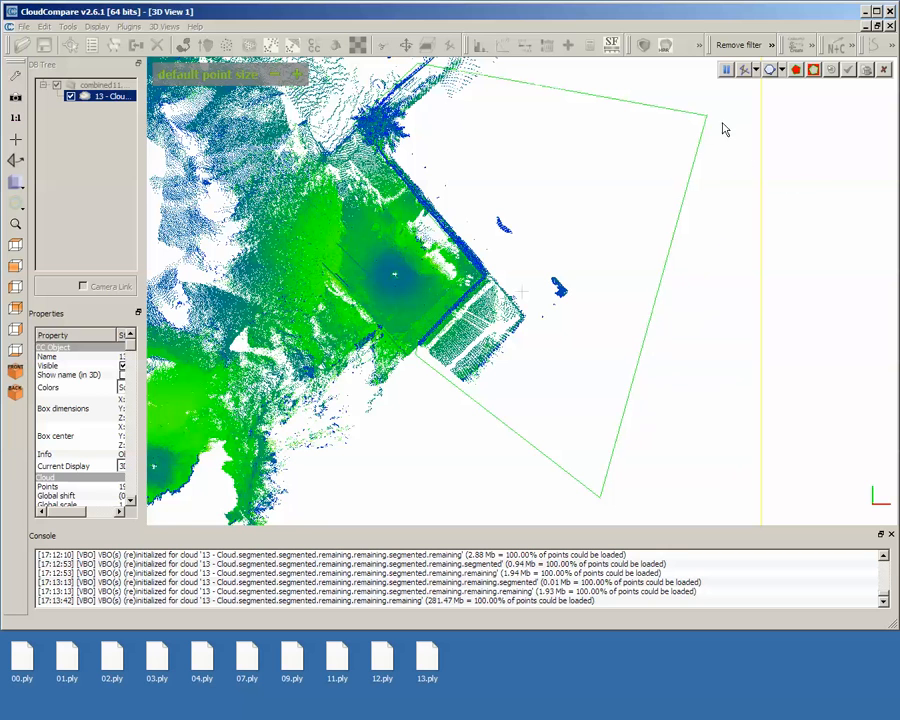
click(705, 115)
right_click(820, 242)
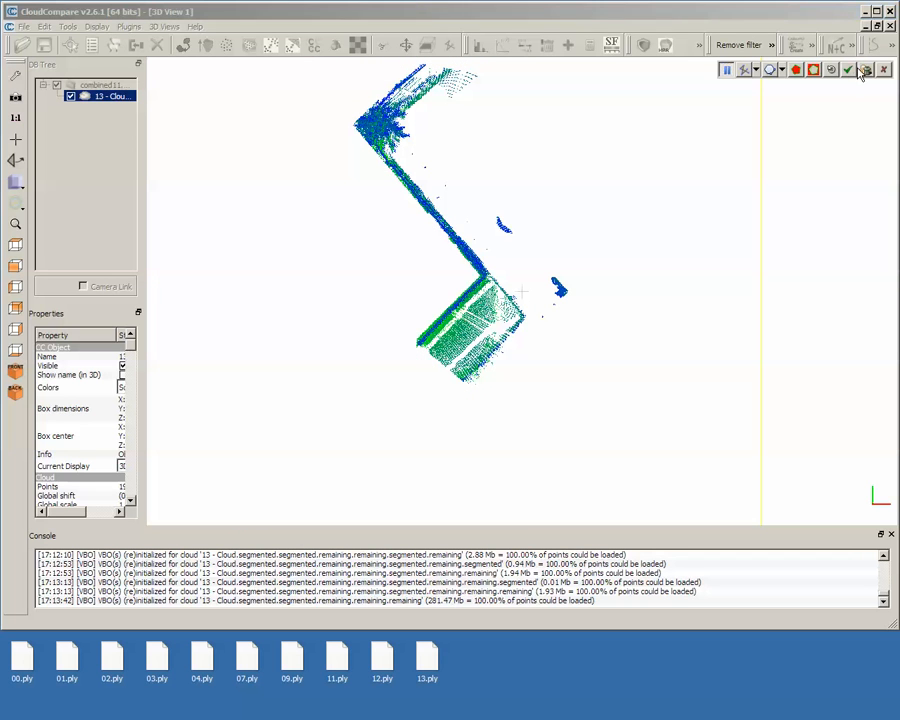
click(847, 71)
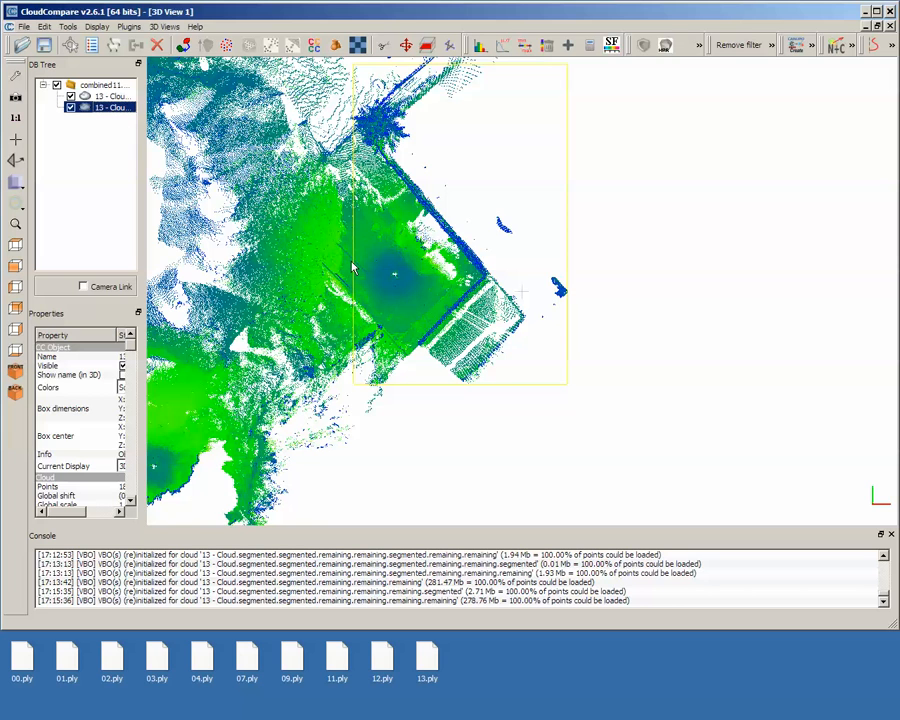
key(Delete)
Segment off the long straight fence with the tree at its end and the points beyond it using a polygon, and delete them.
right_drag(398, 152, 285, 371)
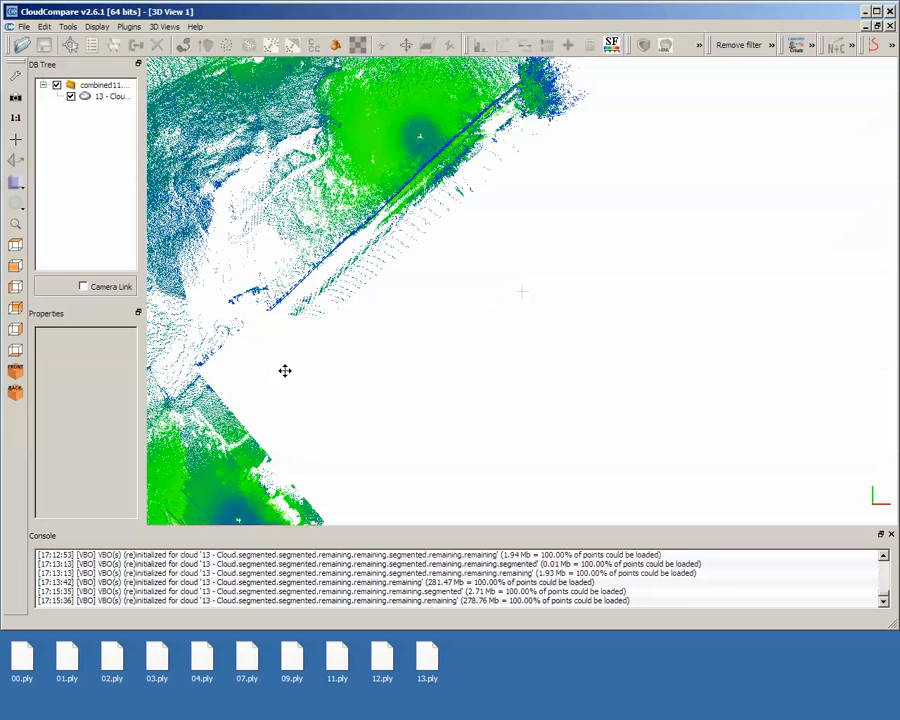
right_drag(520, 163, 456, 288)
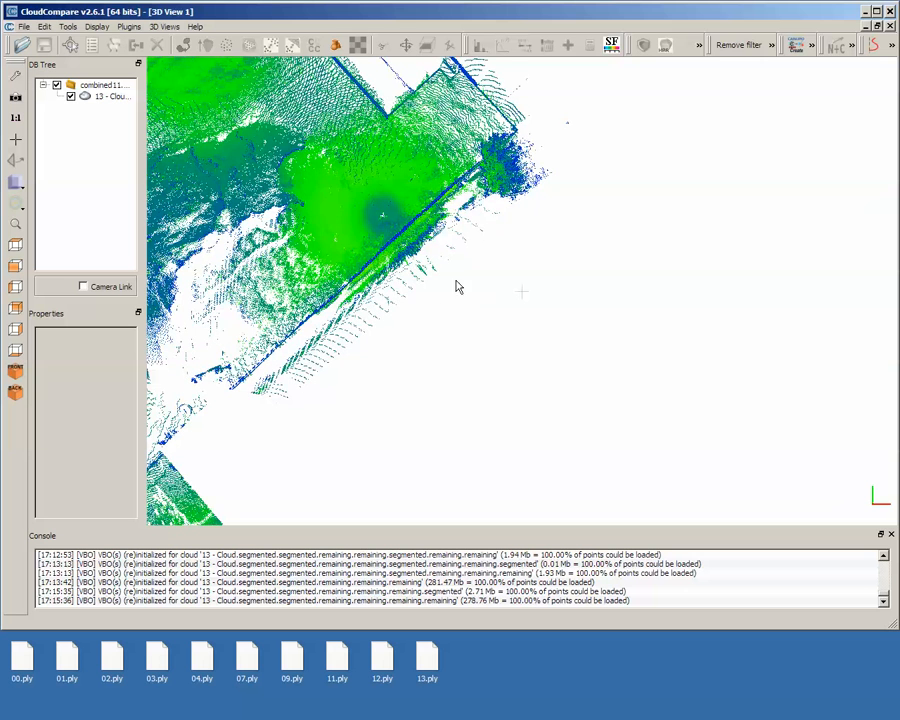
click(104, 96)
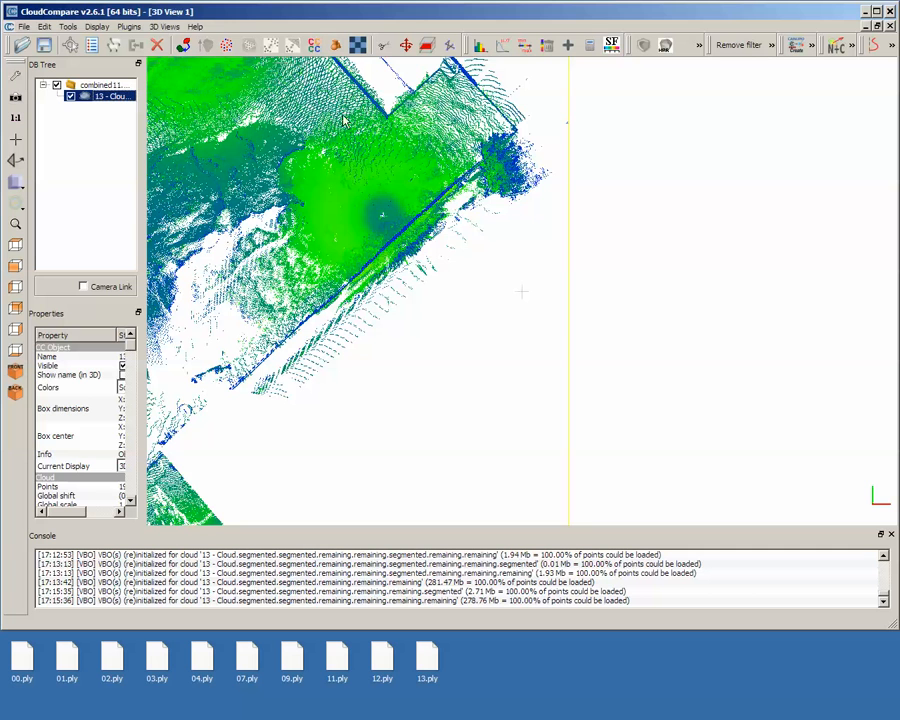
click(383, 45)
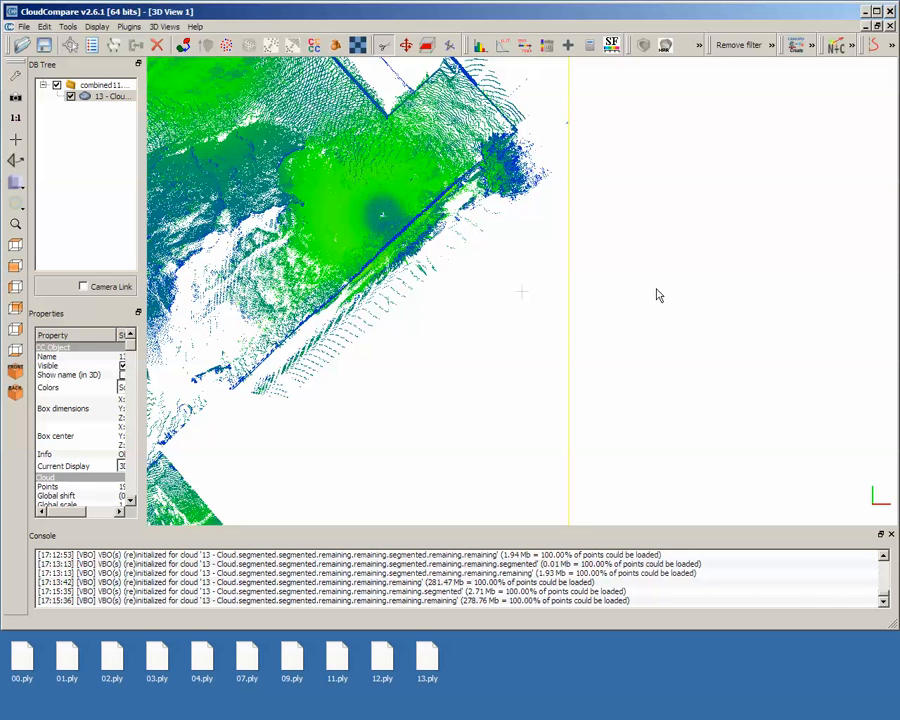
click(772, 71)
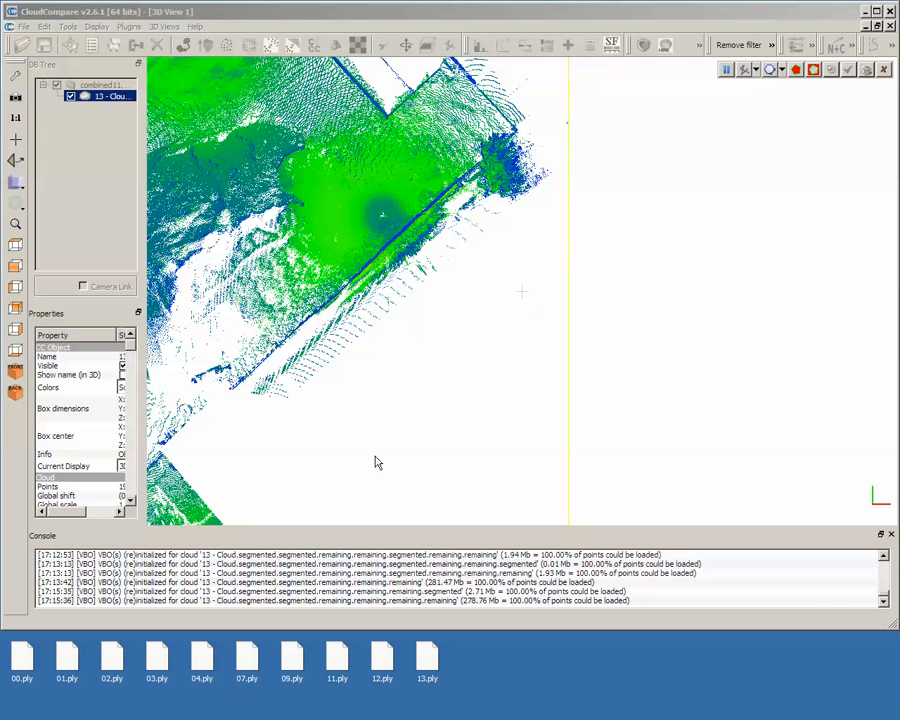
click(241, 480)
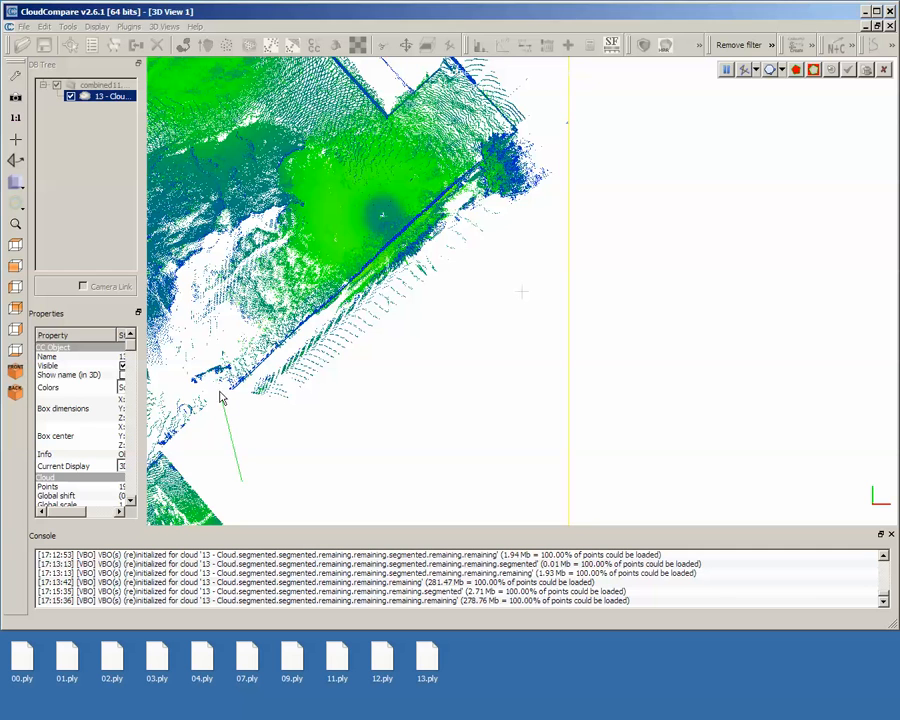
click(228, 392)
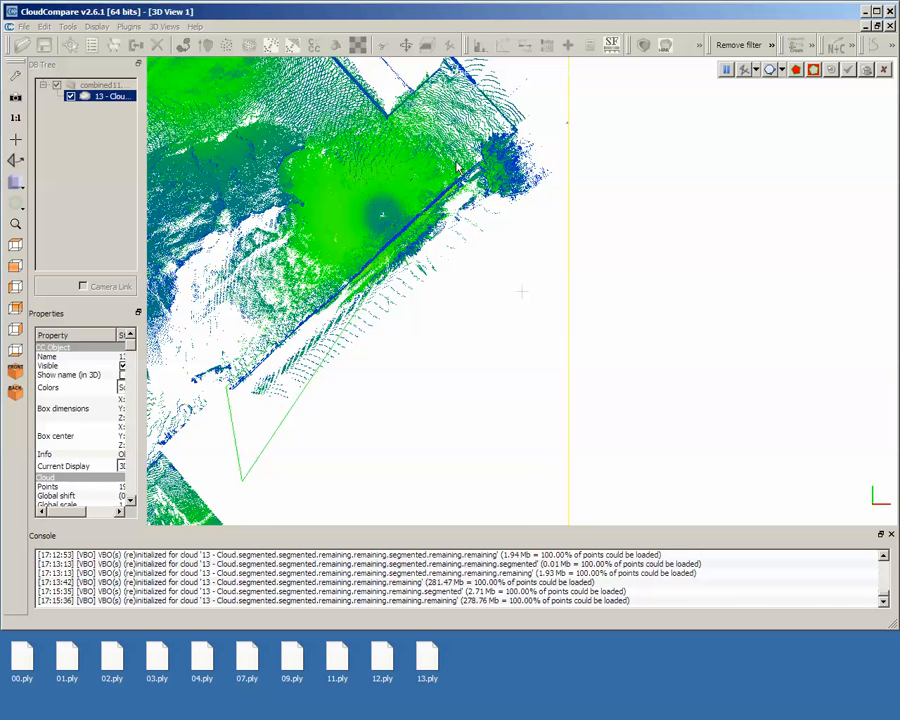
click(538, 101)
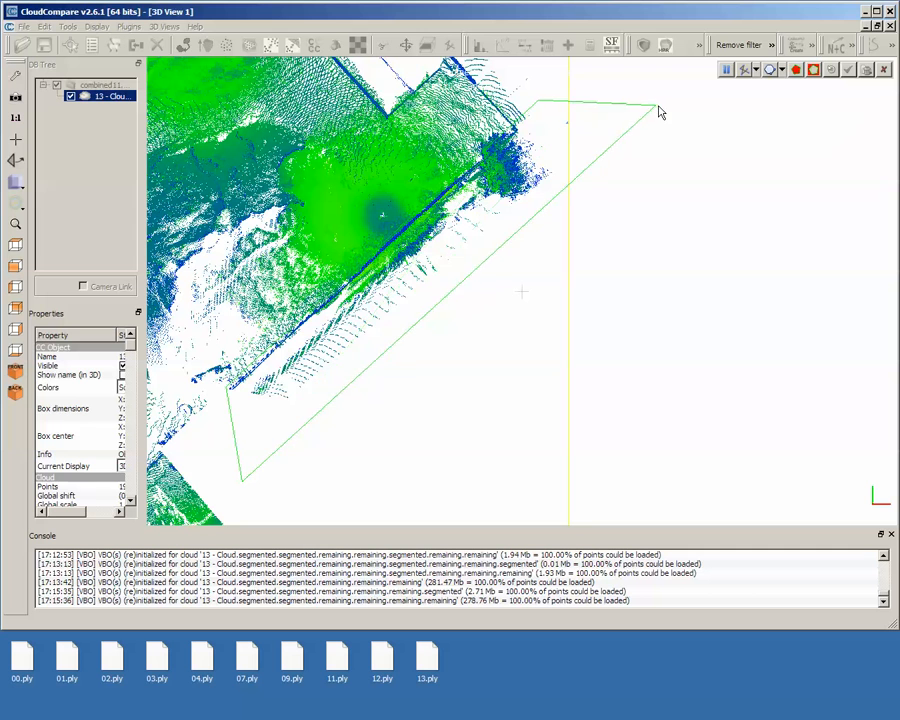
click(657, 104)
right_click(348, 403)
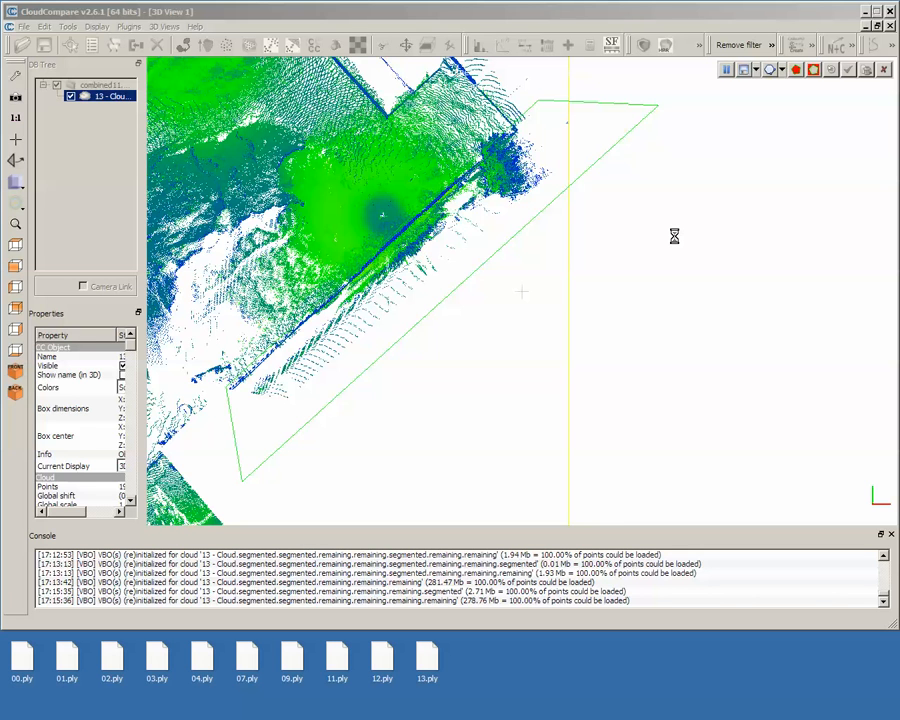
click(849, 69)
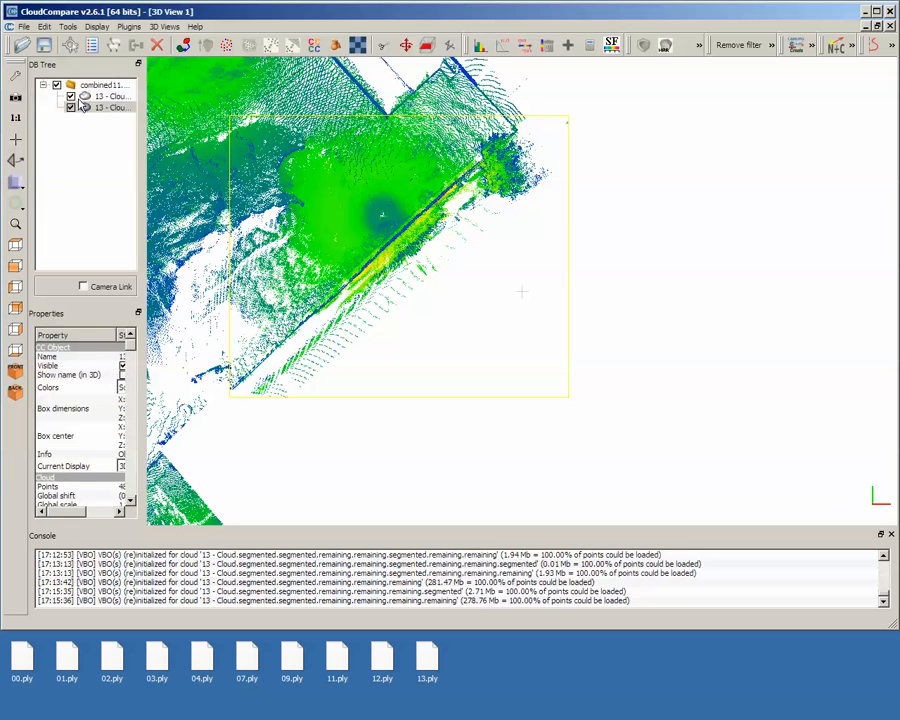
click(82, 106)
key(Delete)
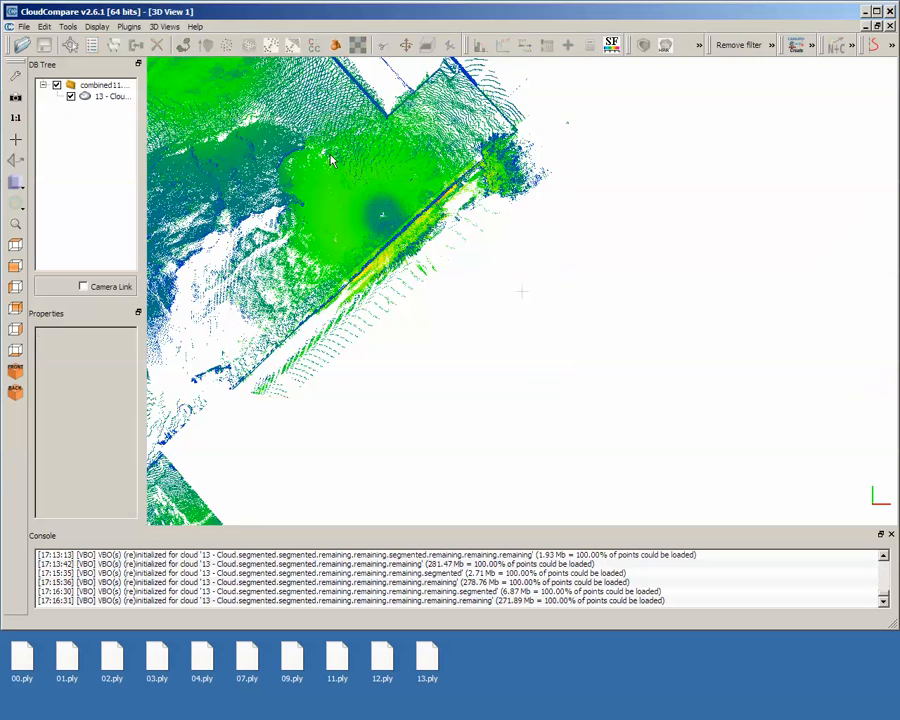
Examine the site container, the neighbouring fence panels and the parked wheeled vehicle up close at an oblique angle.
drag(180, 401, 240, 398)
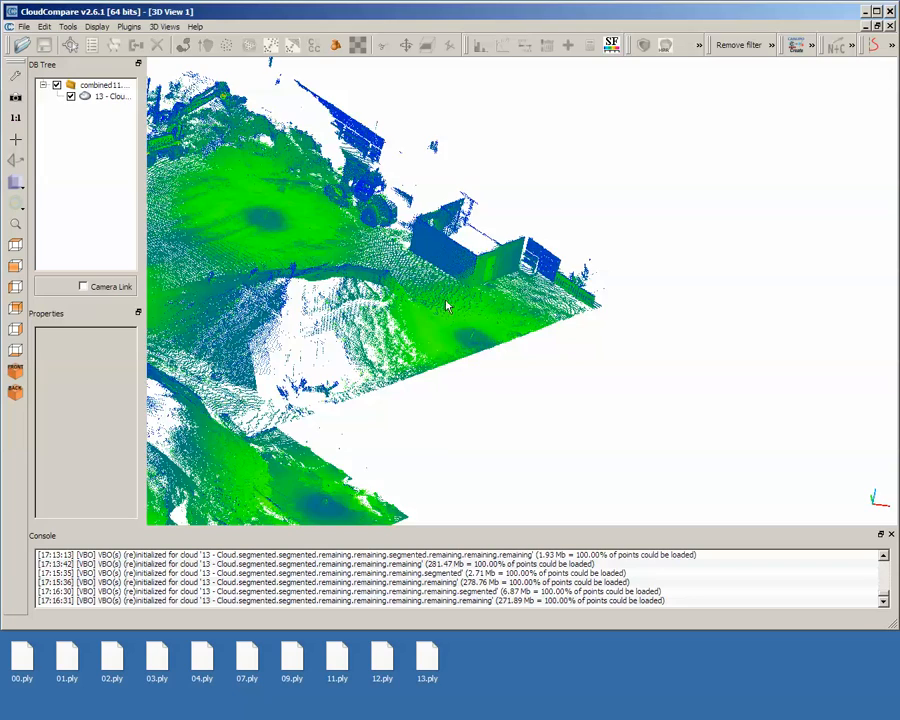
scroll(446, 315, up, 5)
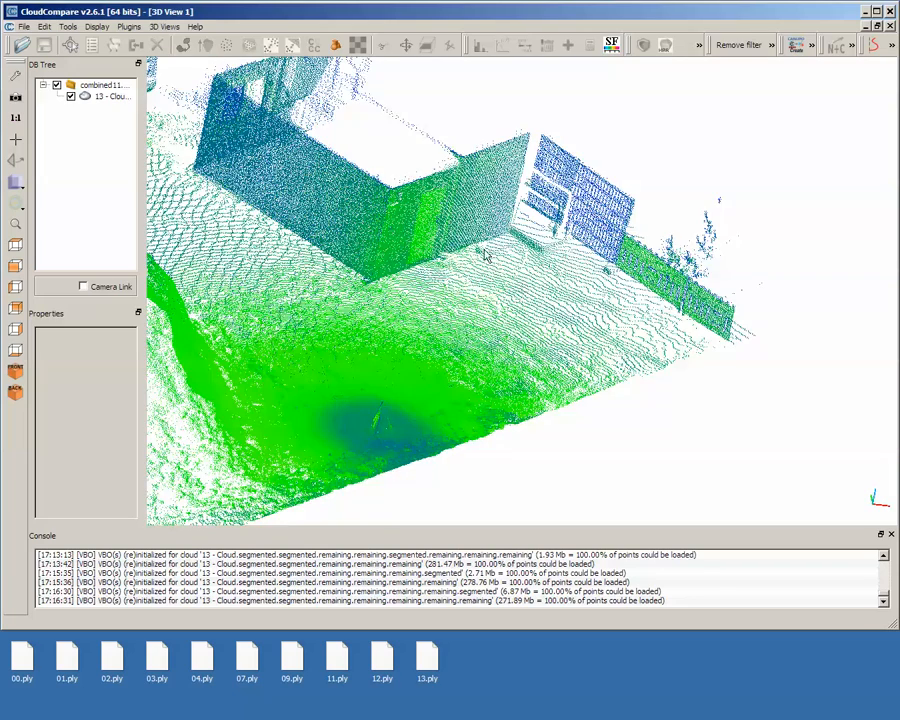
drag(426, 398, 278, 174)
right_drag(278, 174, 362, 392)
drag(194, 318, 190, 415)
scroll(535, 419, down, 6)
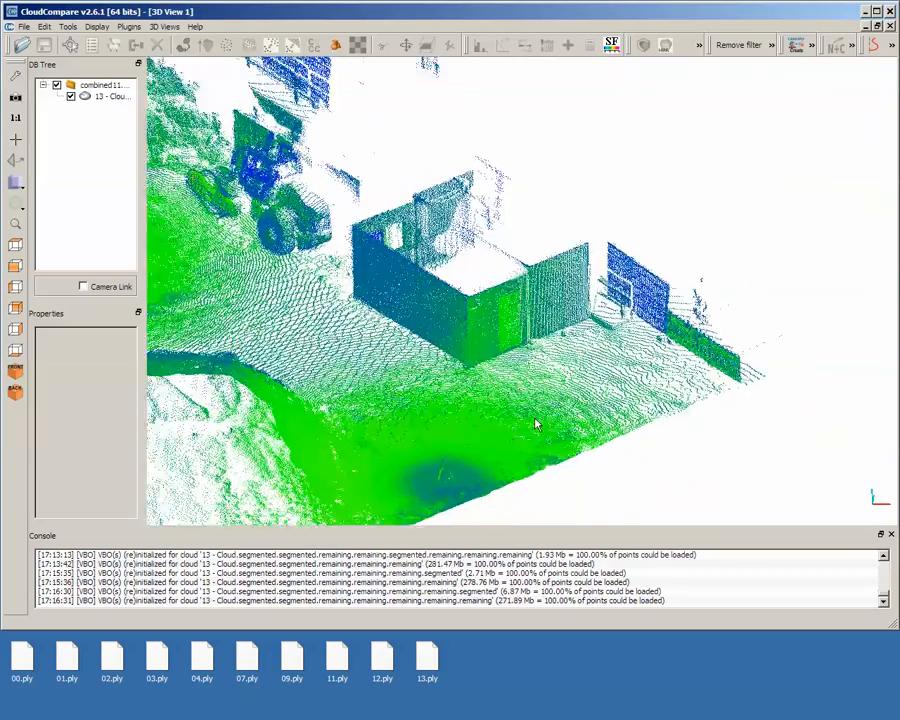
drag(414, 386, 378, 247)
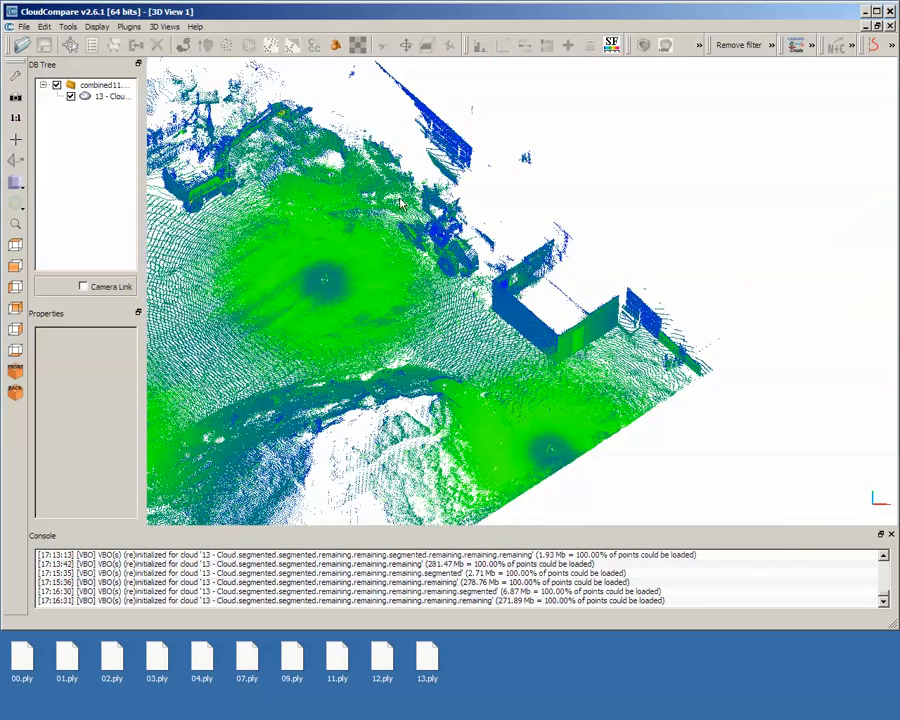
From above, segment off the container, the wheeled vehicle, the fence panels and the stray points beyond them with a polygon and delete them.
click(15, 245)
right_drag(445, 270, 387, 414)
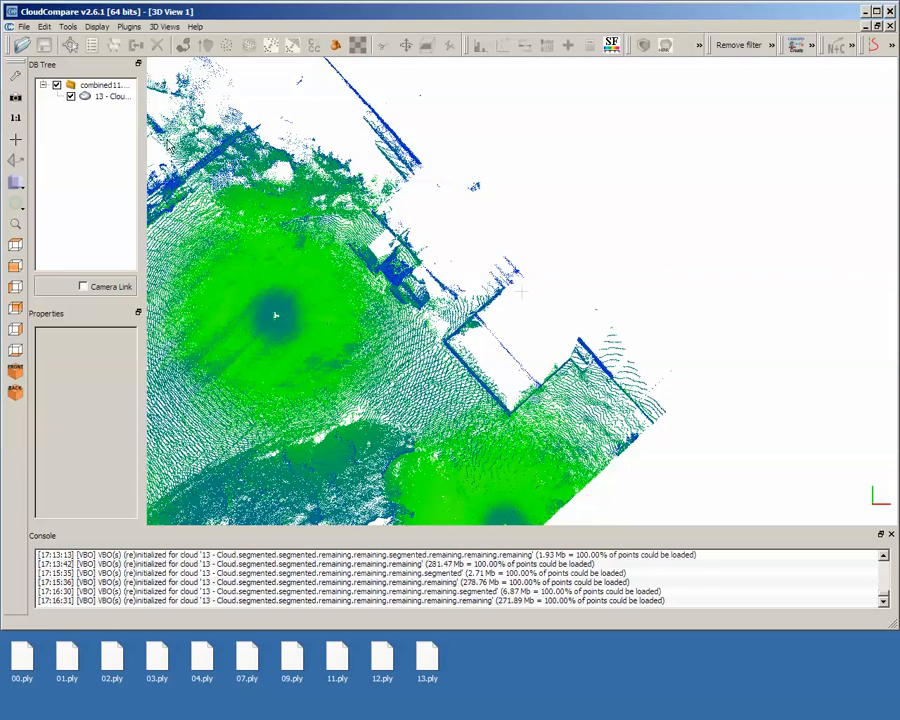
click(113, 97)
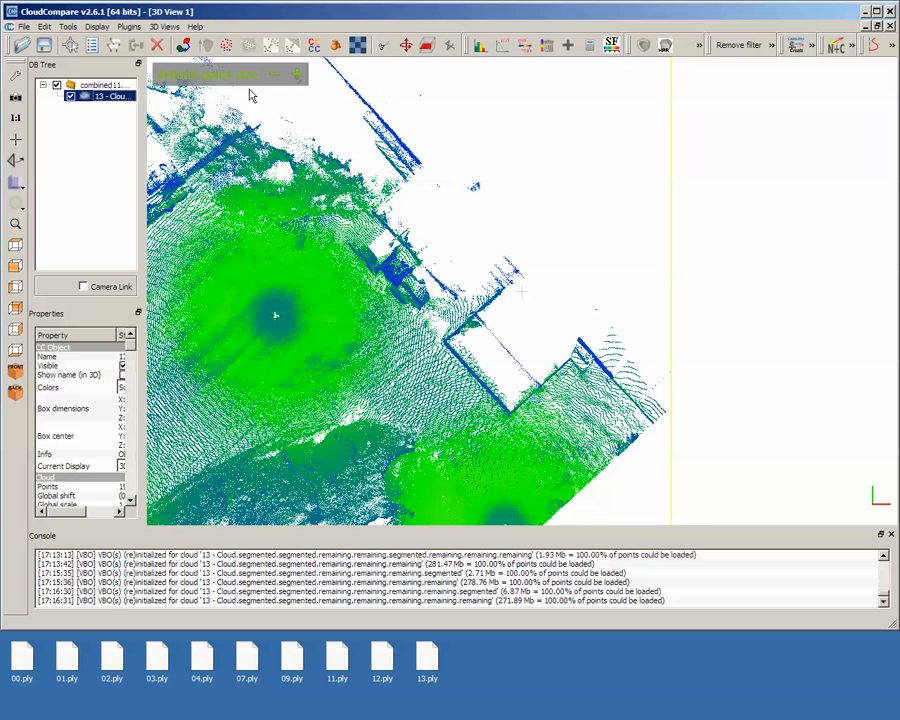
click(381, 47)
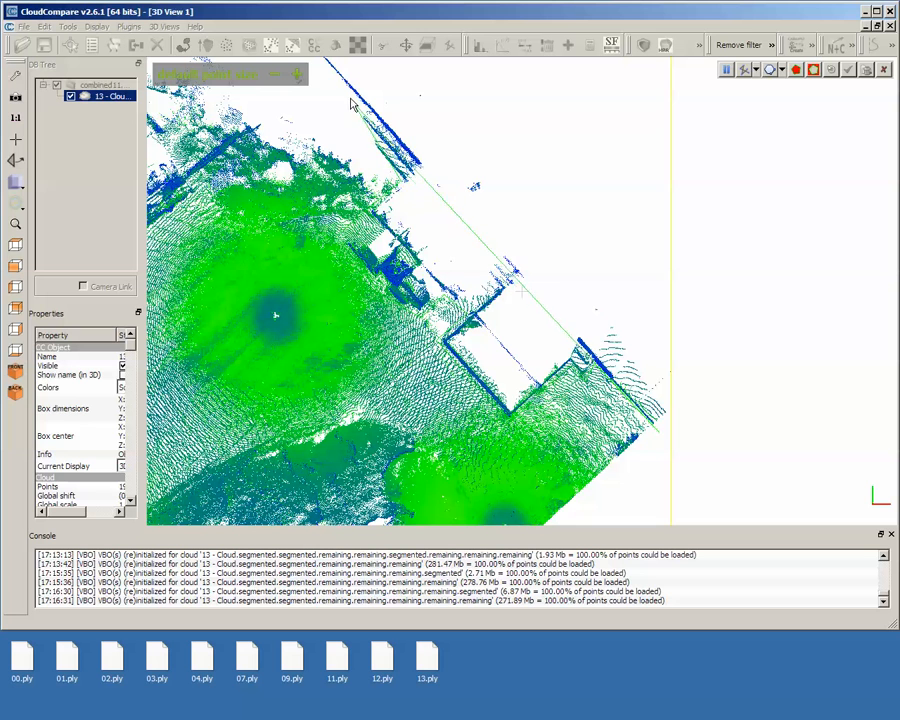
click(317, 94)
click(375, 72)
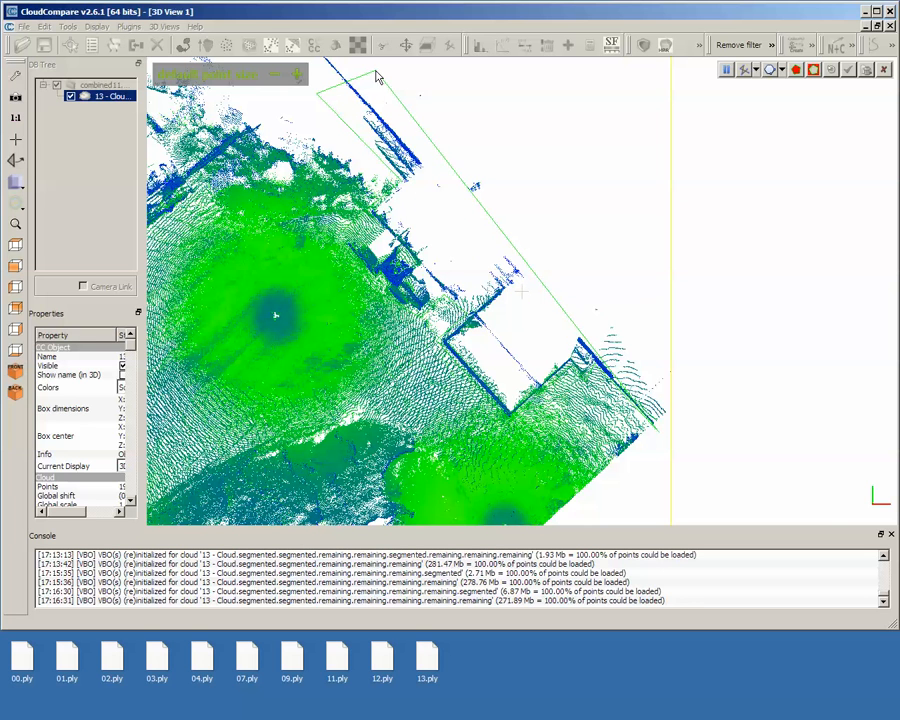
click(667, 78)
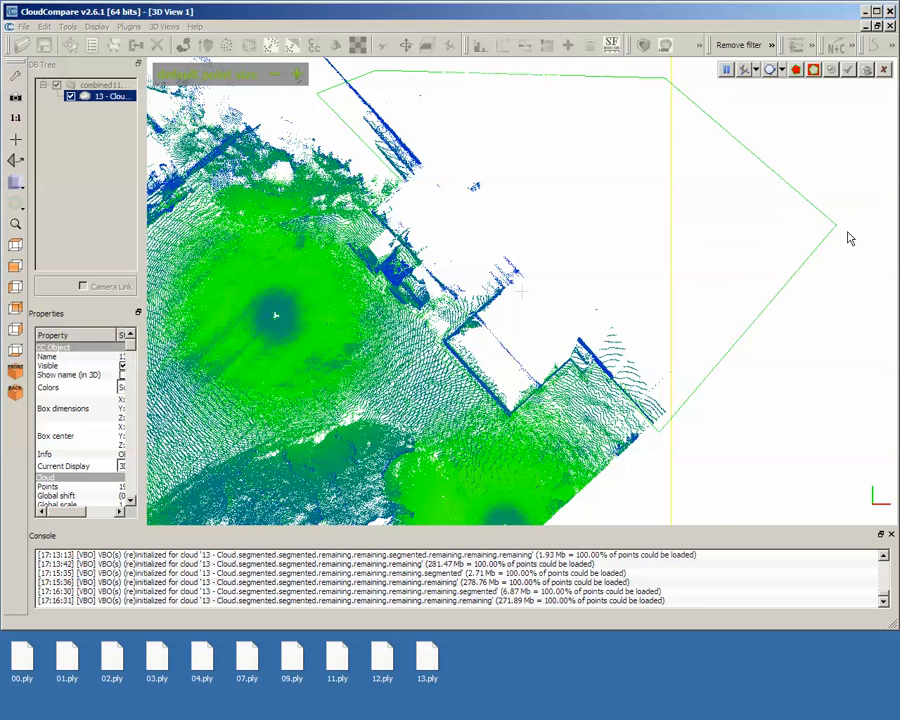
right_click(852, 240)
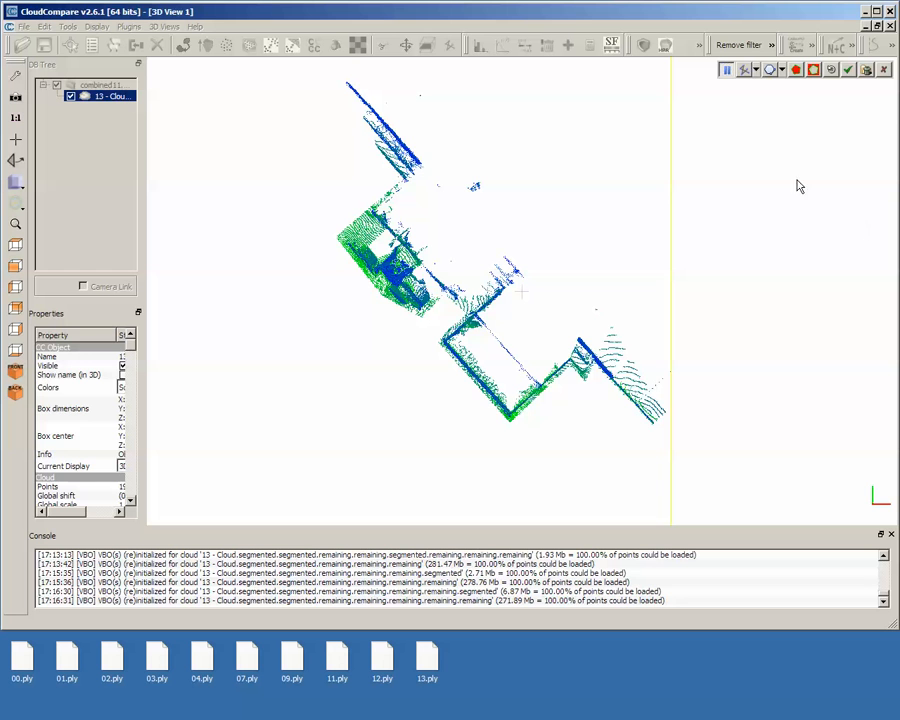
click(847, 72)
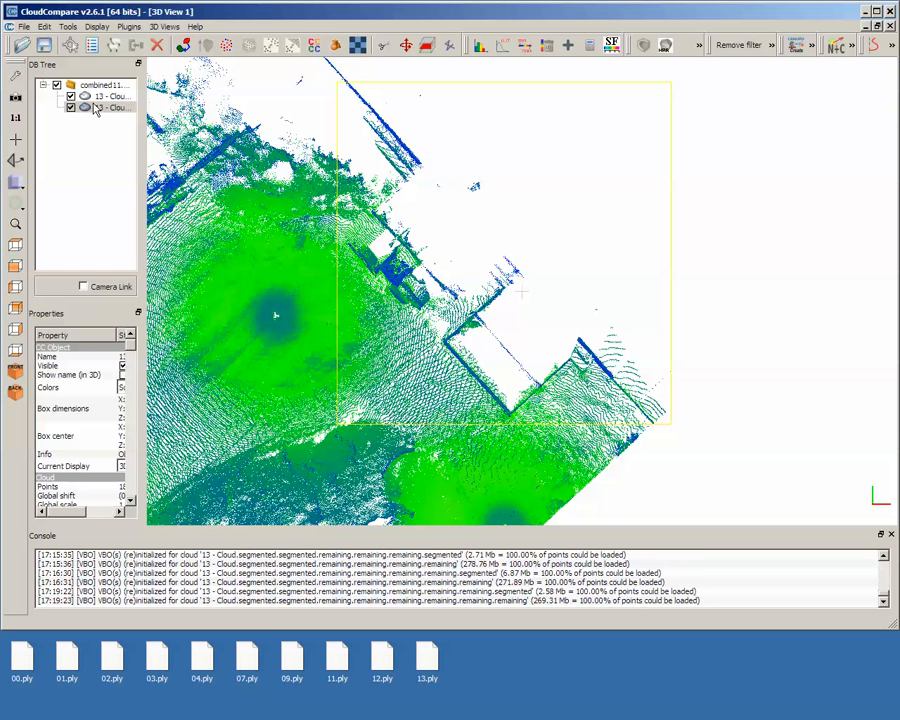
click(92, 107)
key(Delete)
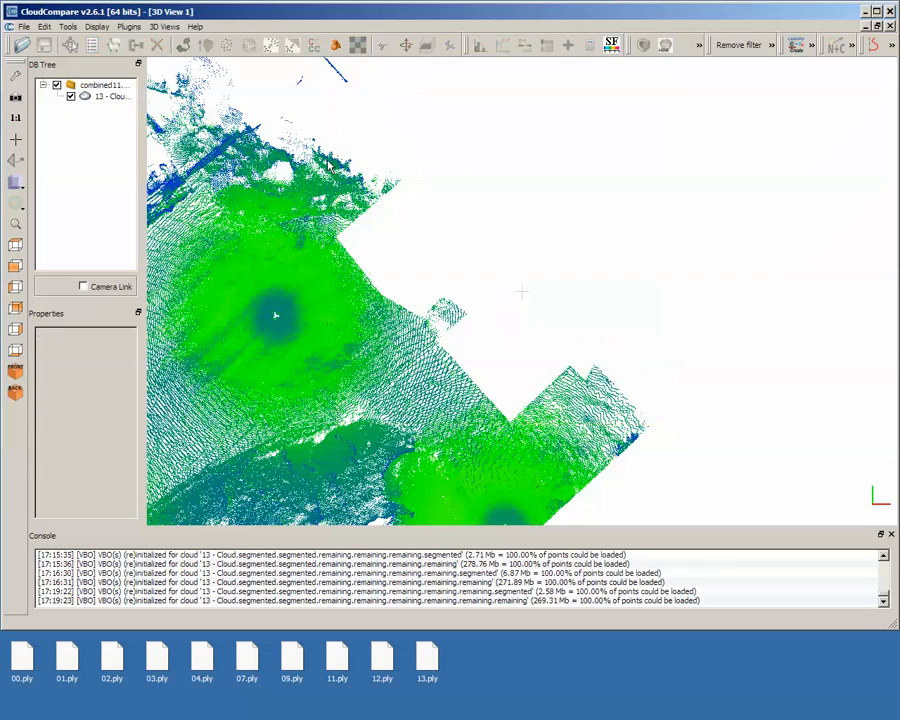
From above, segment off the long curved fence, the objects at its upper end and the stray points beyond with a polygon, and delete them.
right_drag(265, 254, 401, 293)
drag(401, 293, 670, 366)
scroll(670, 366, down, 4)
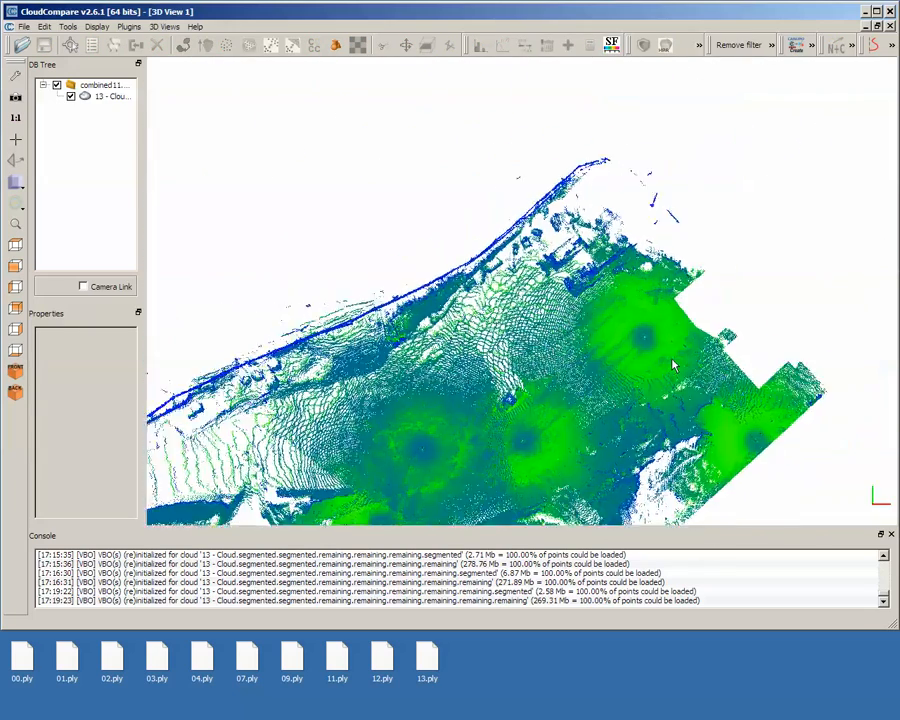
drag(536, 426, 503, 424)
scroll(503, 418, up, 5)
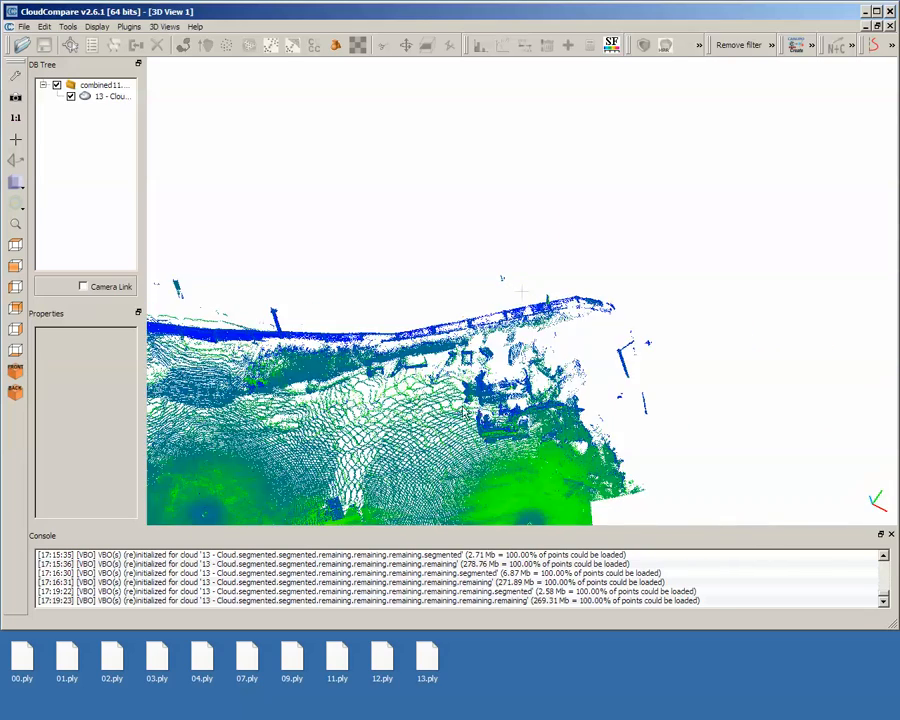
click(14, 250)
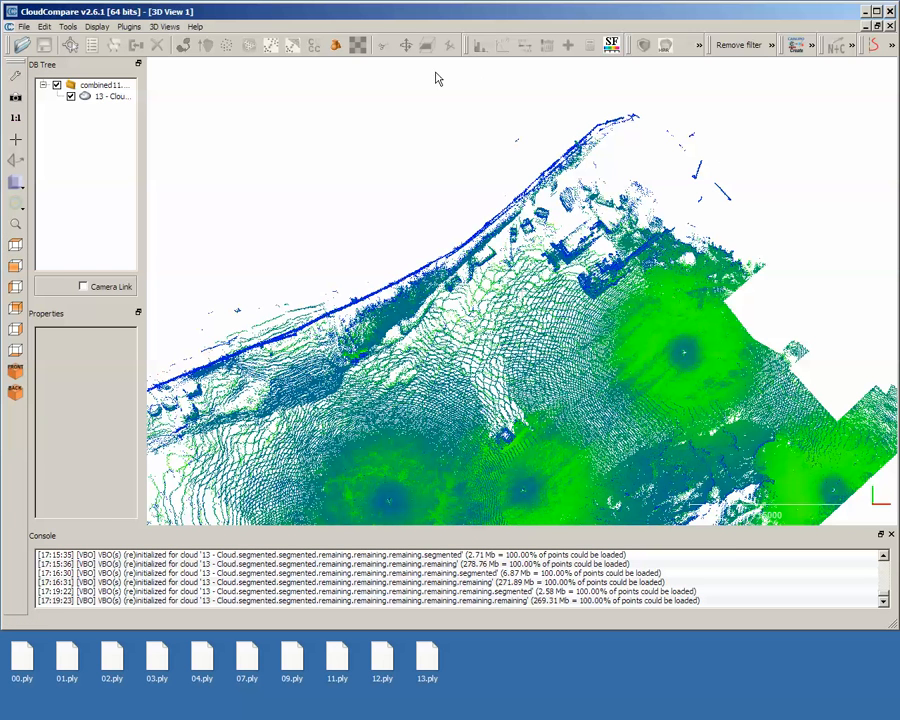
click(115, 99)
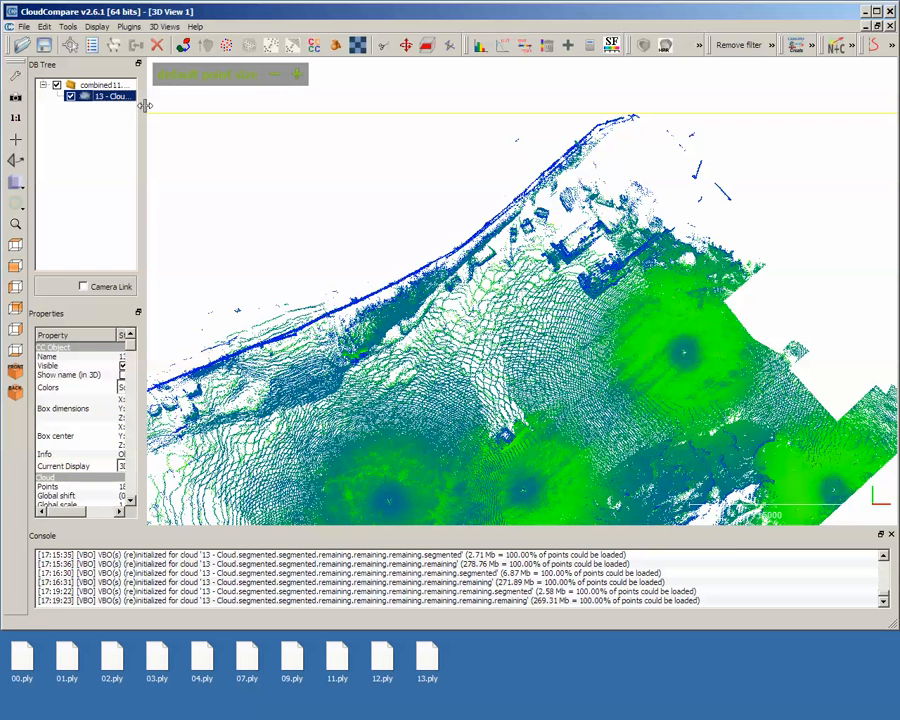
click(382, 48)
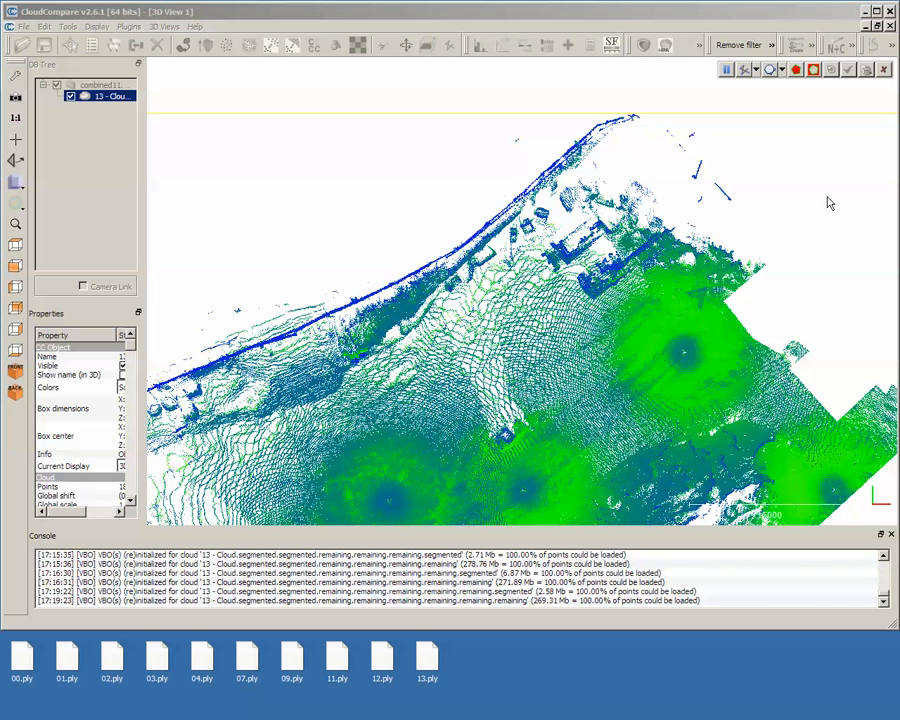
click(785, 190)
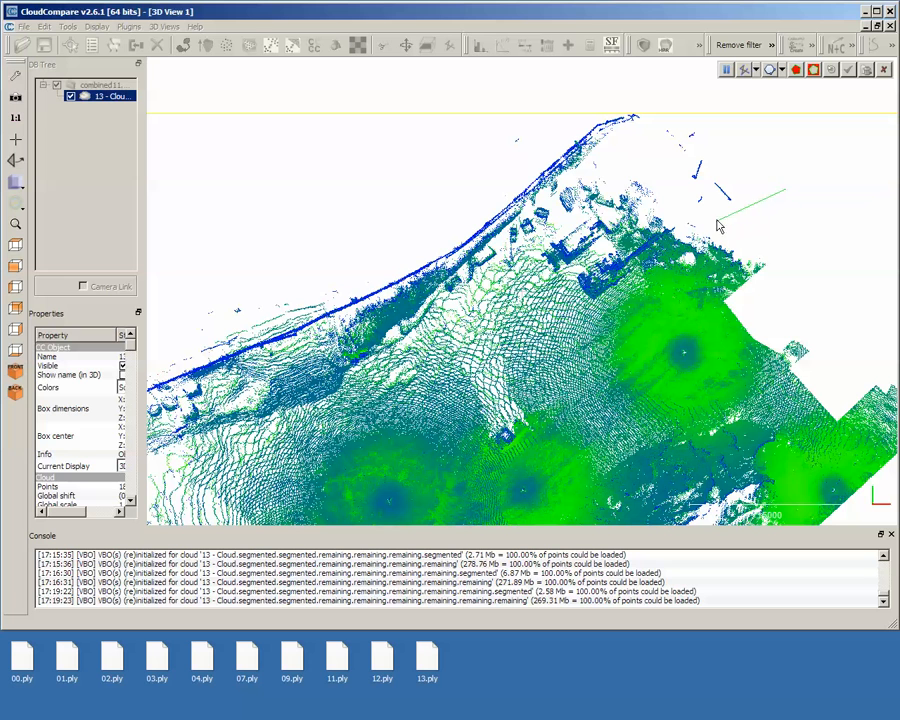
click(706, 214)
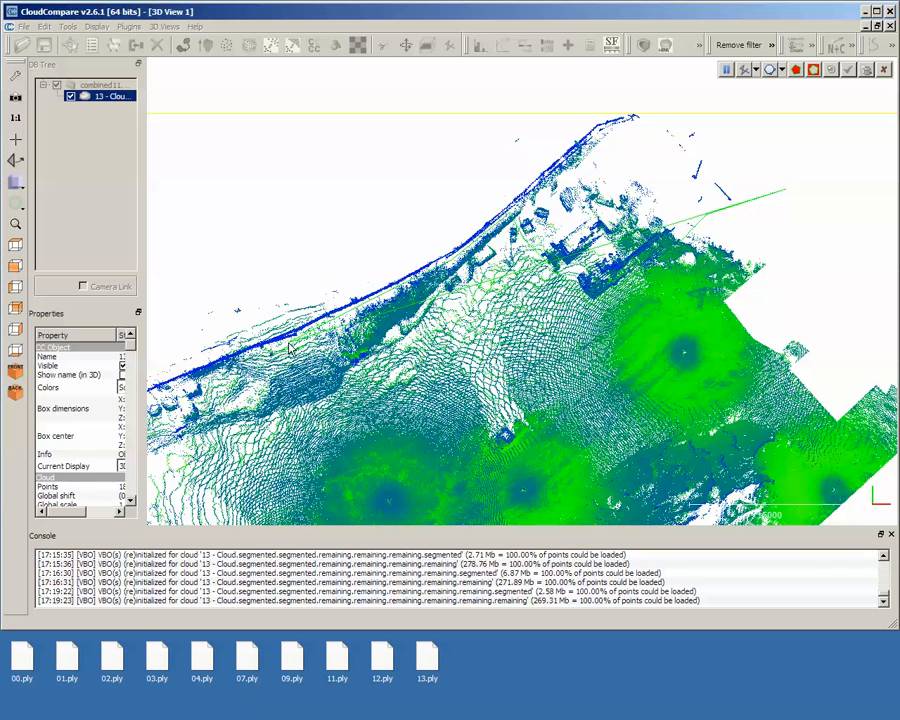
click(186, 373)
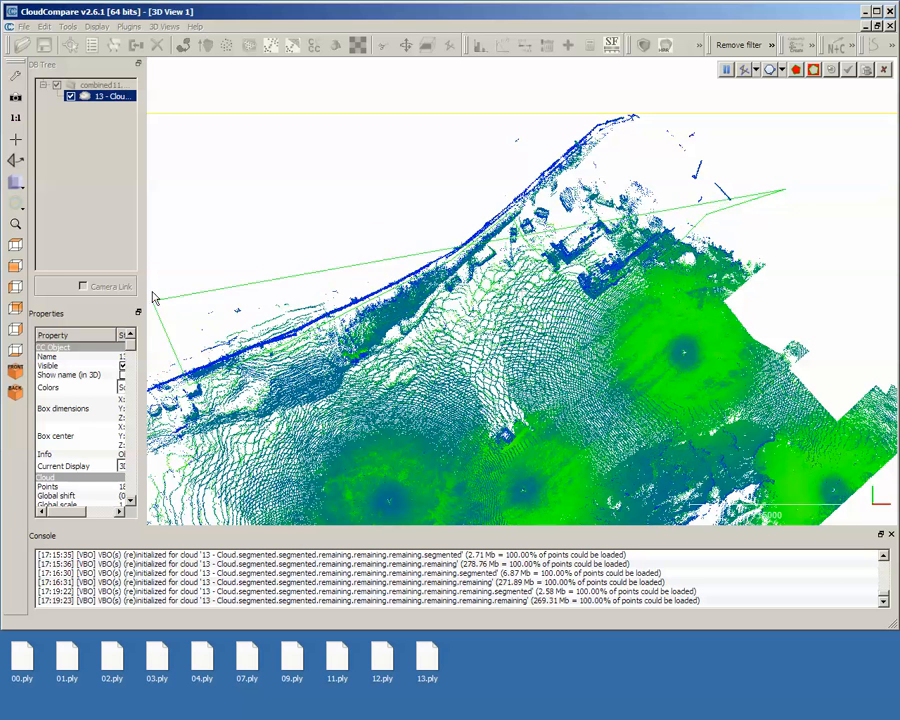
click(151, 239)
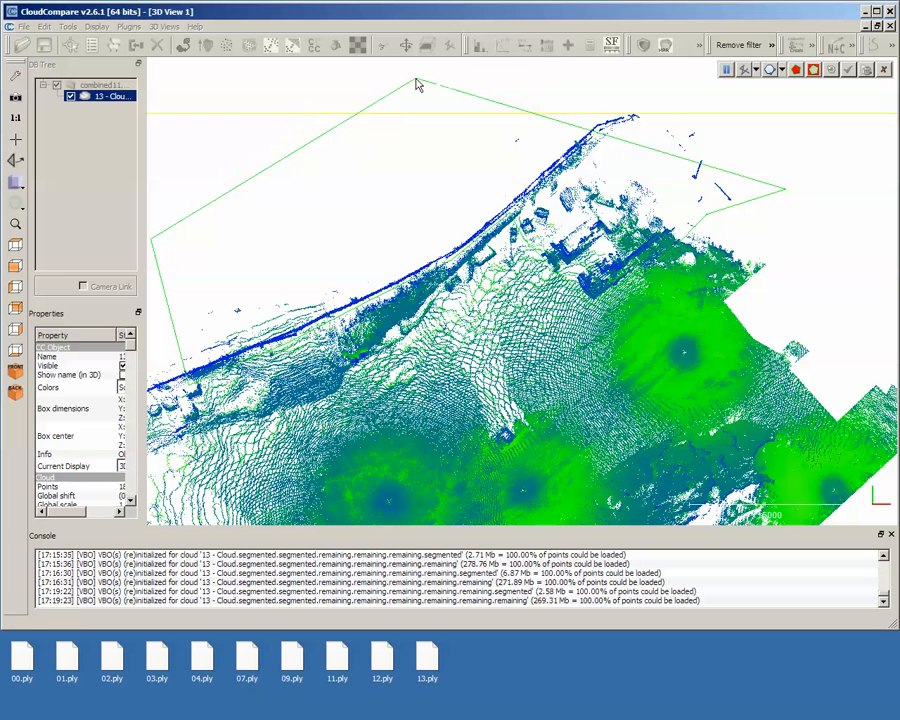
right_click(652, 70)
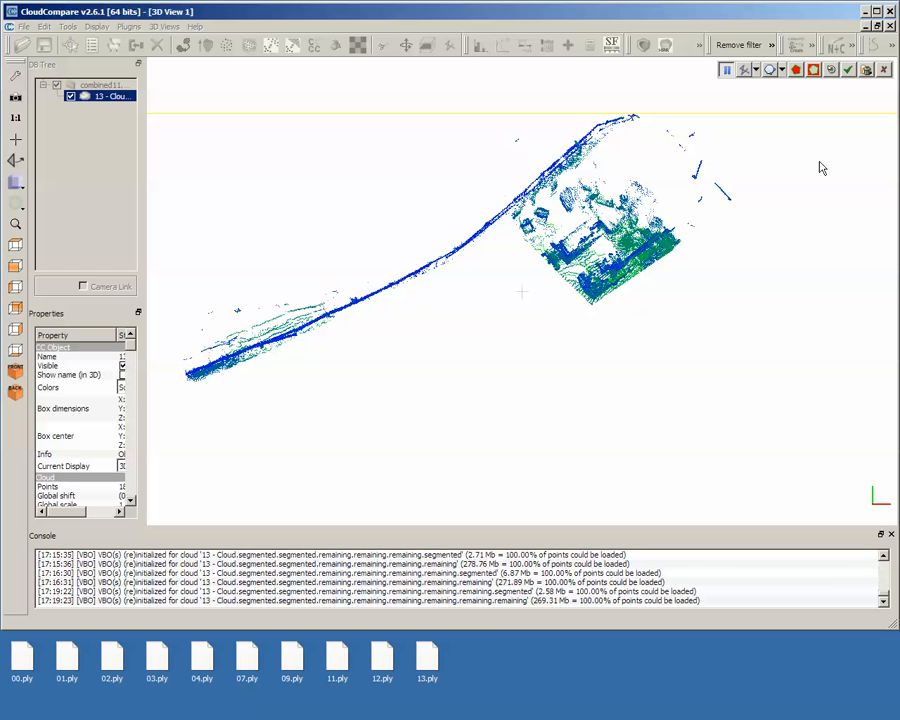
click(848, 72)
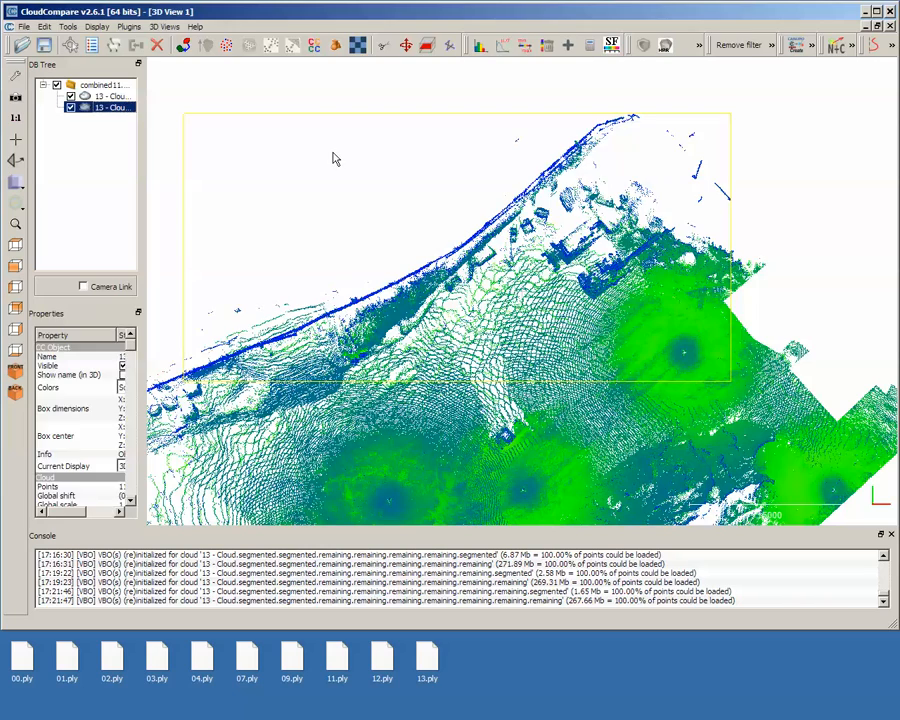
key(Delete)
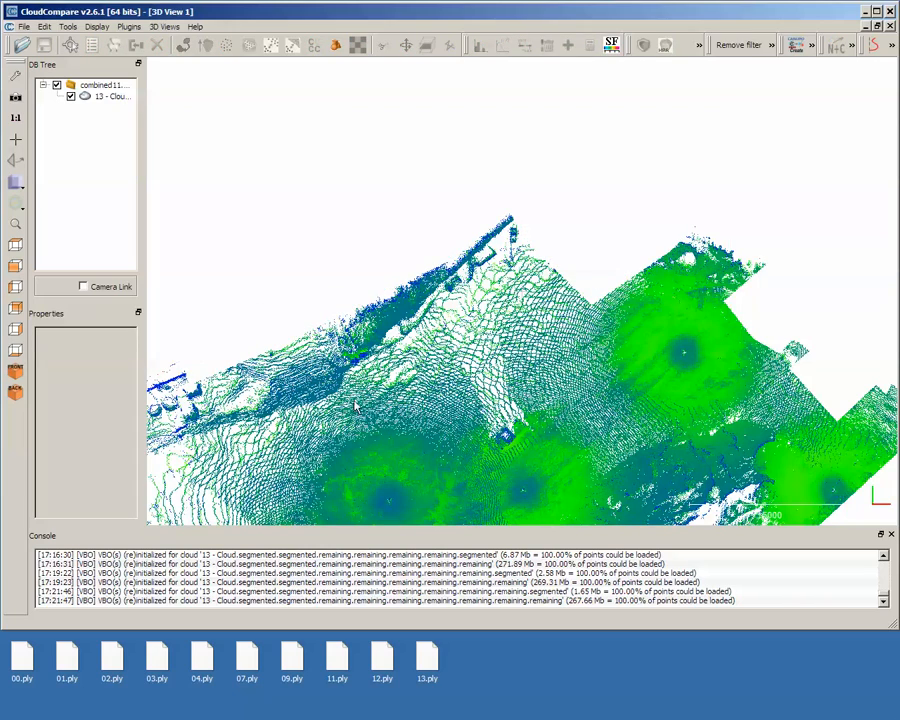
Segment off the remaining fences along both sides of the pointed corner, plus the vegetation strip and outlying points, with one polygon and delete them.
drag(270, 465, 402, 176)
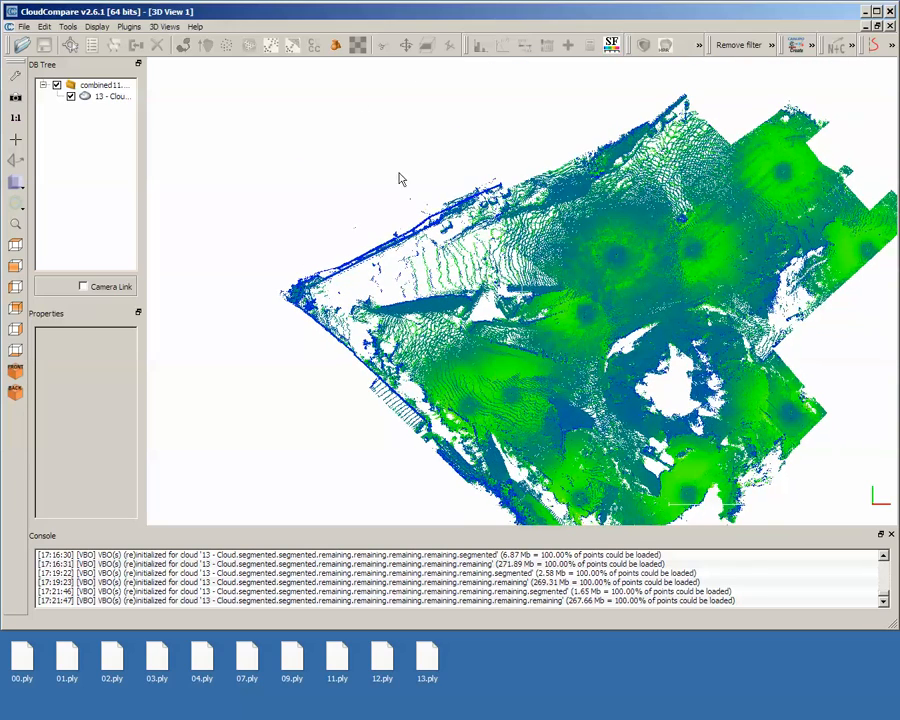
click(107, 98)
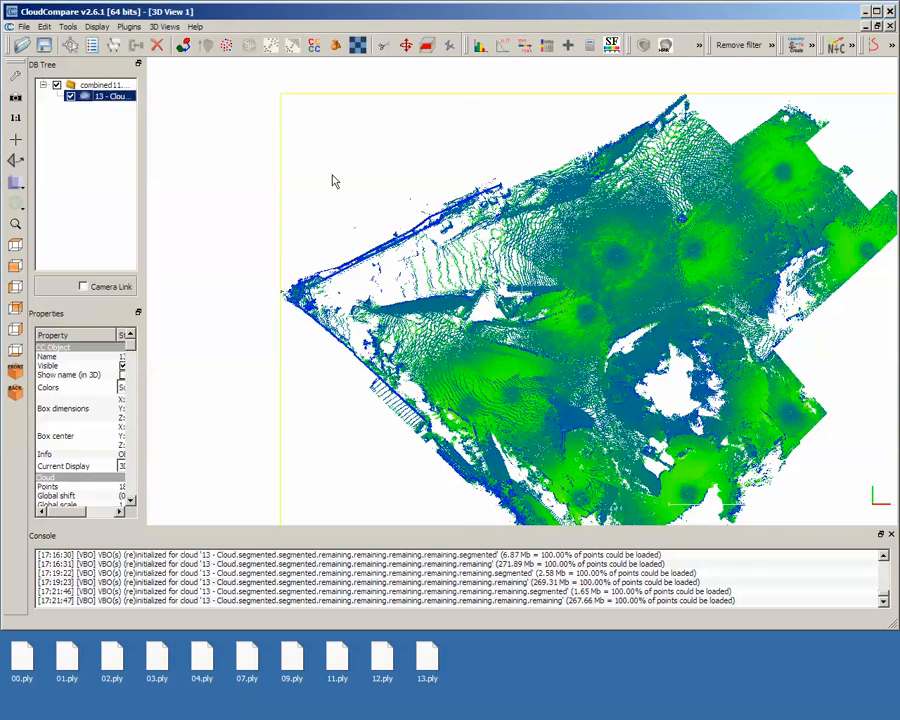
right_drag(554, 376, 512, 304)
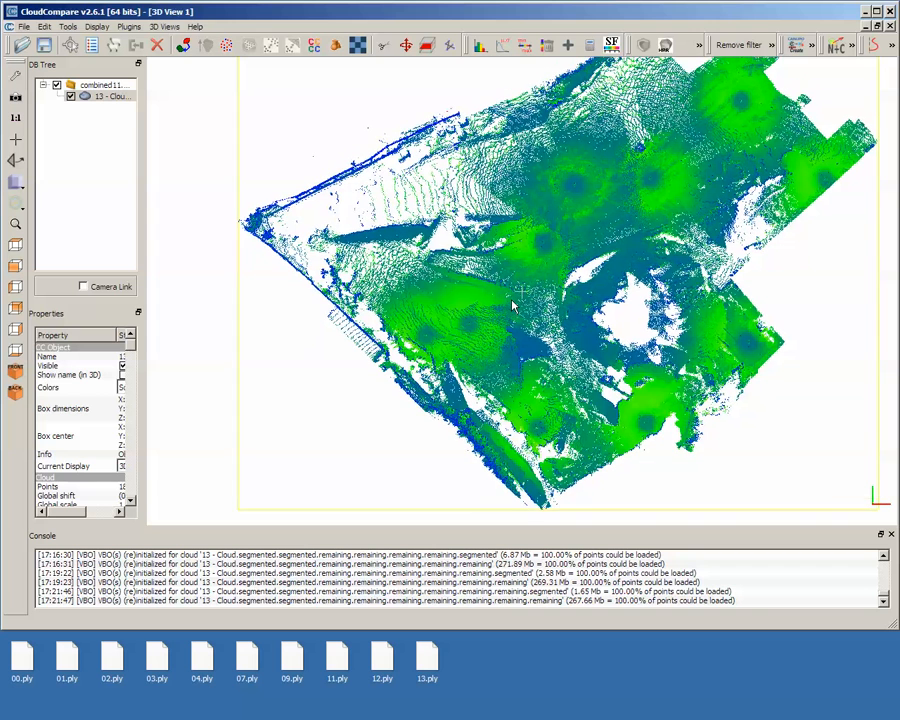
click(383, 46)
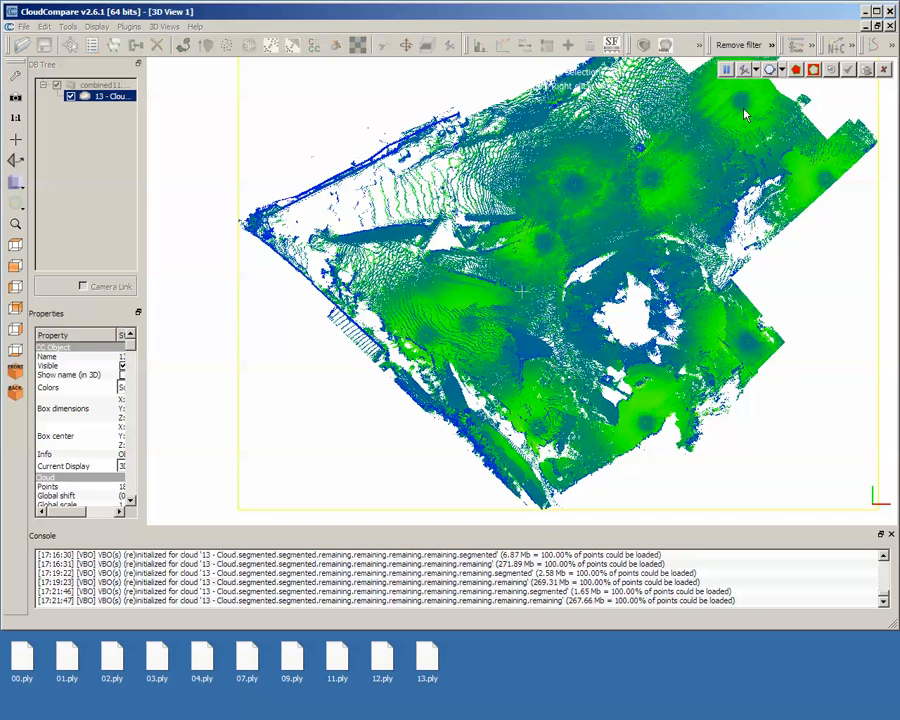
click(765, 70)
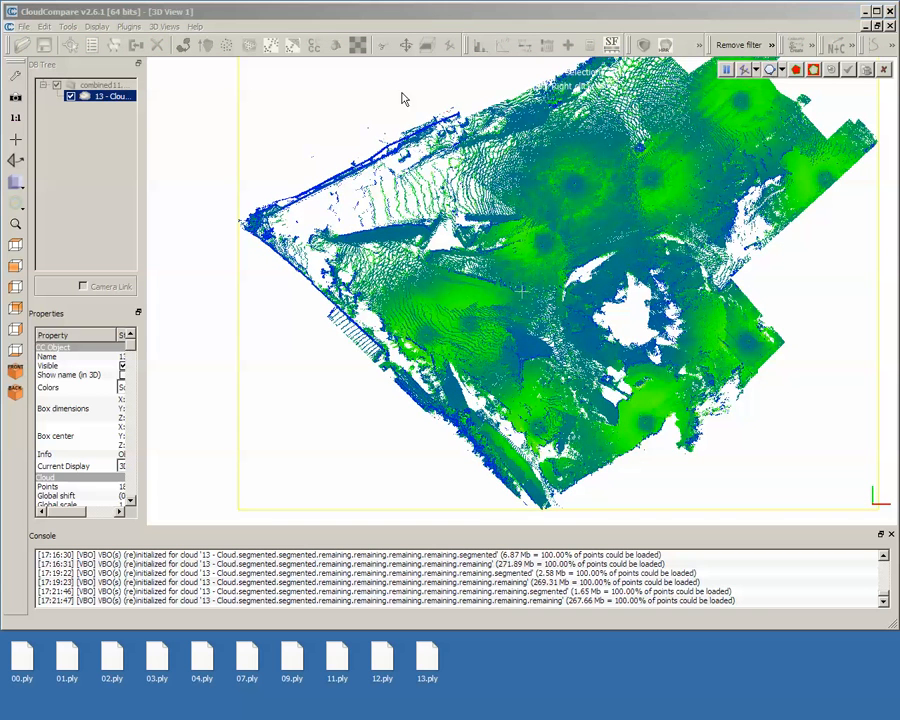
click(230, 66)
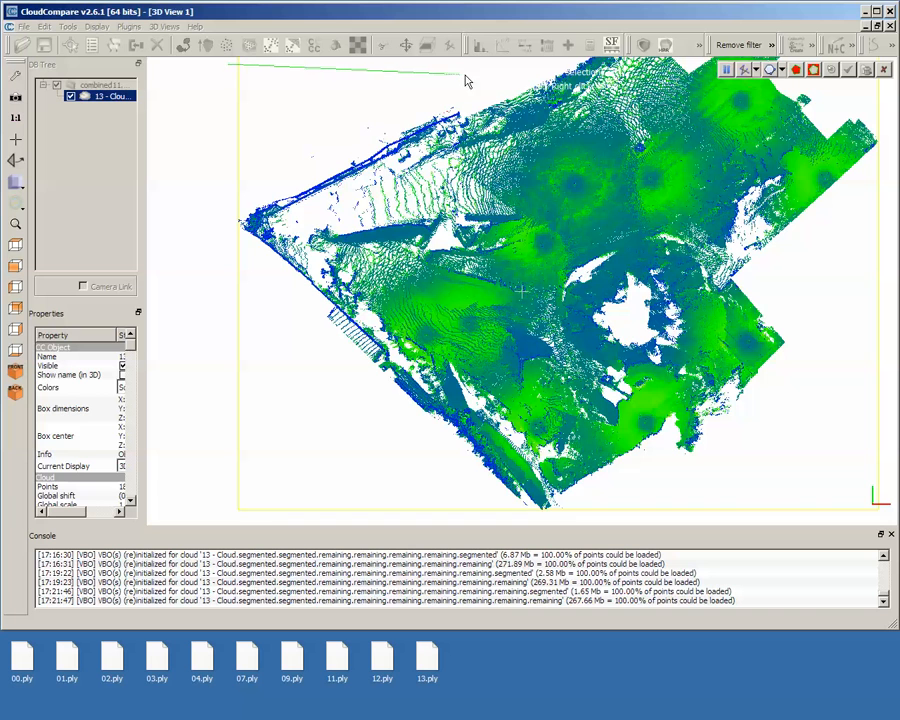
click(489, 89)
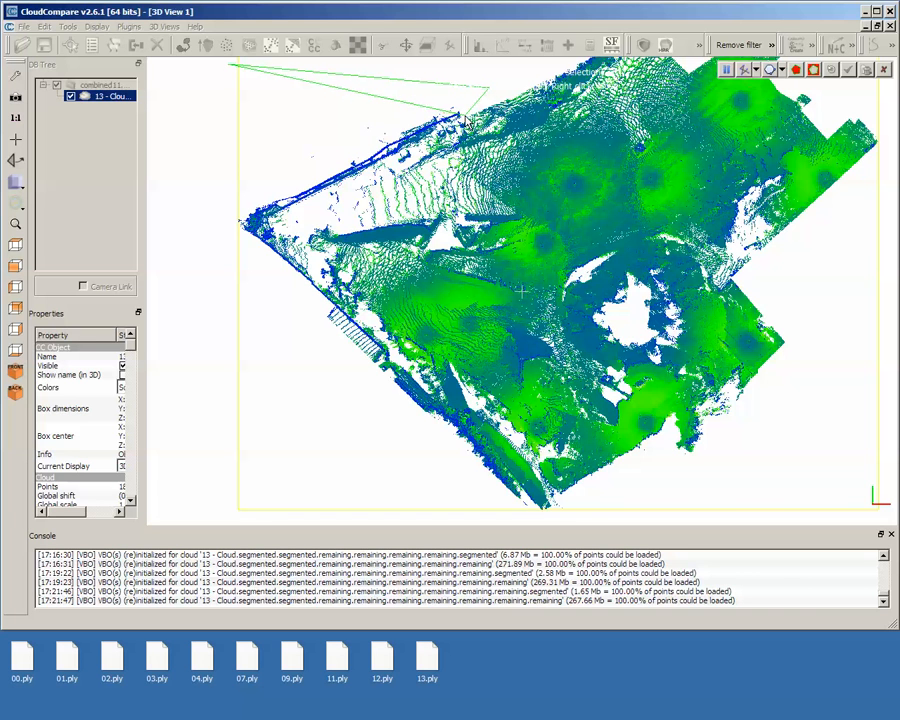
click(466, 116)
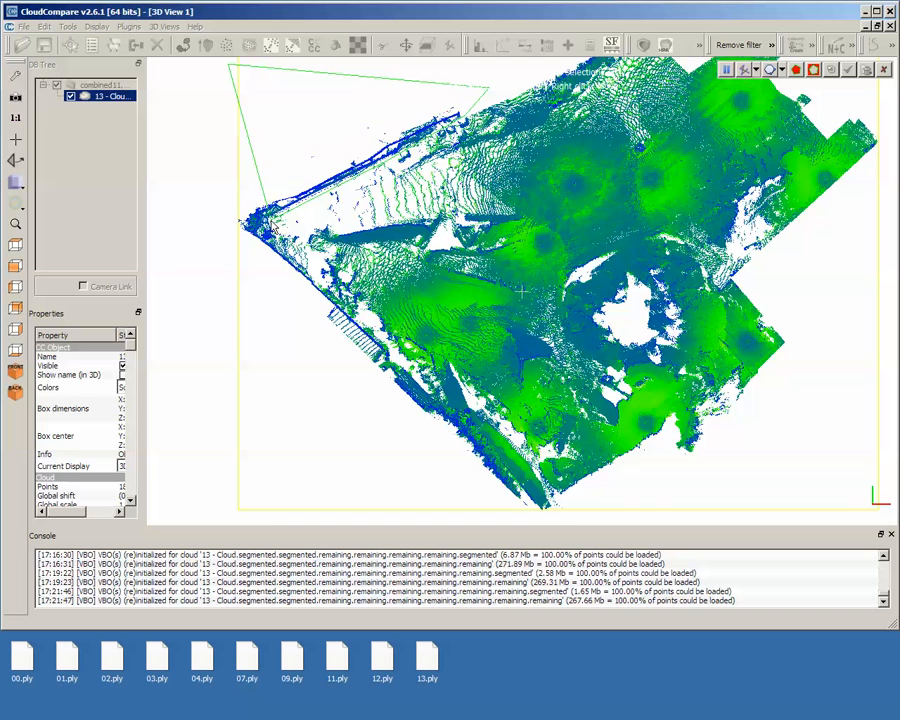
click(267, 222)
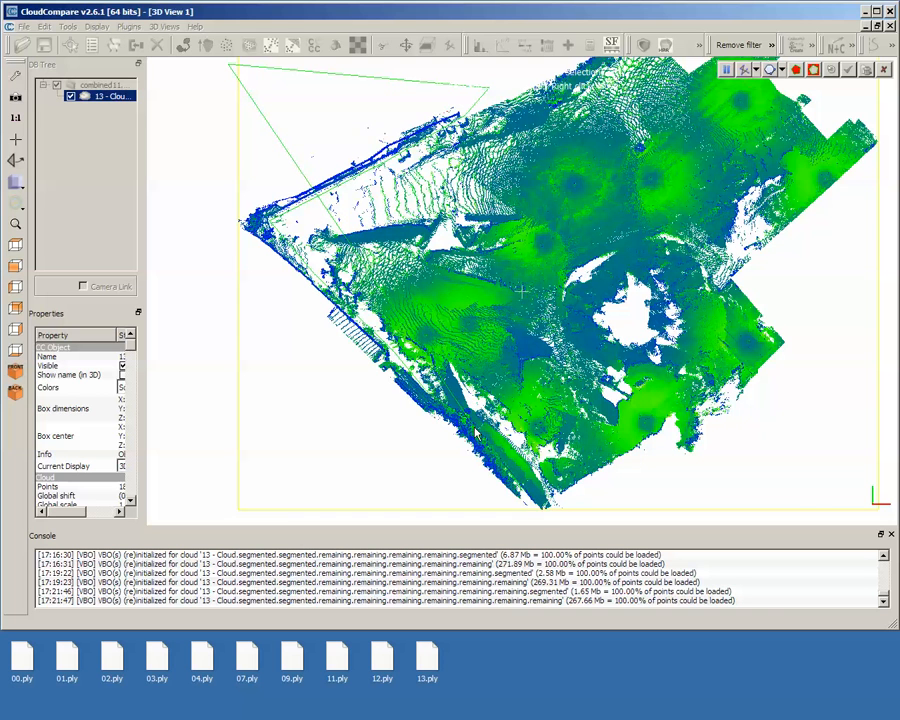
click(551, 516)
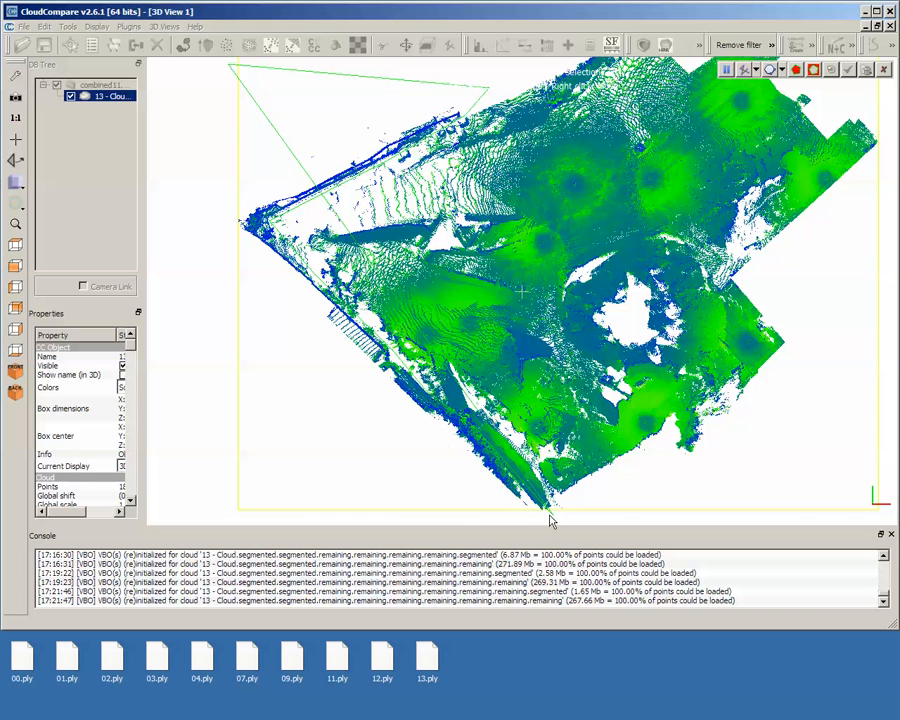
click(458, 520)
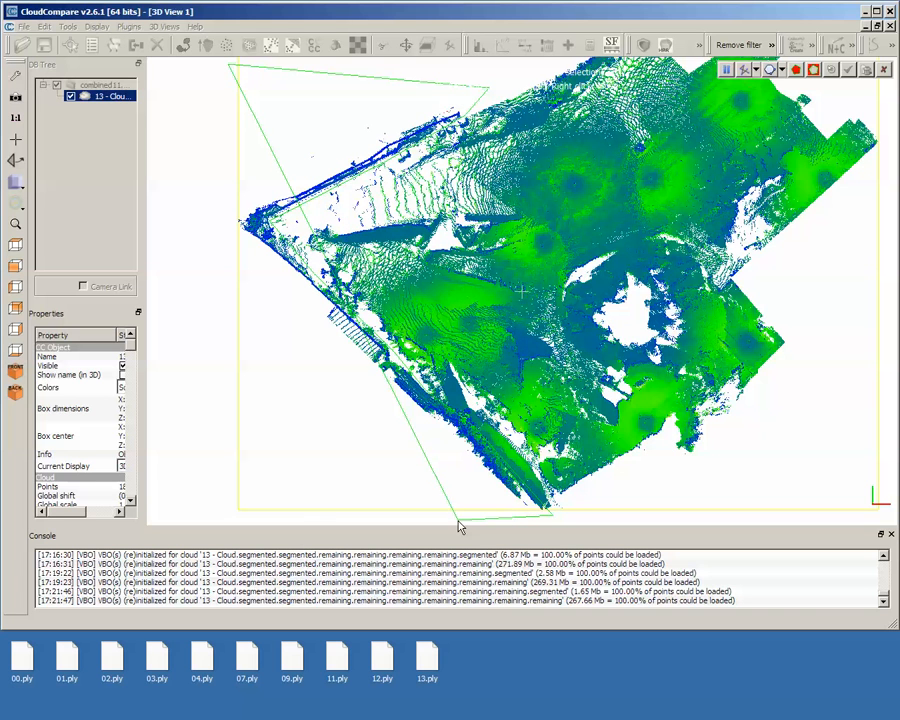
click(166, 244)
right_click(208, 245)
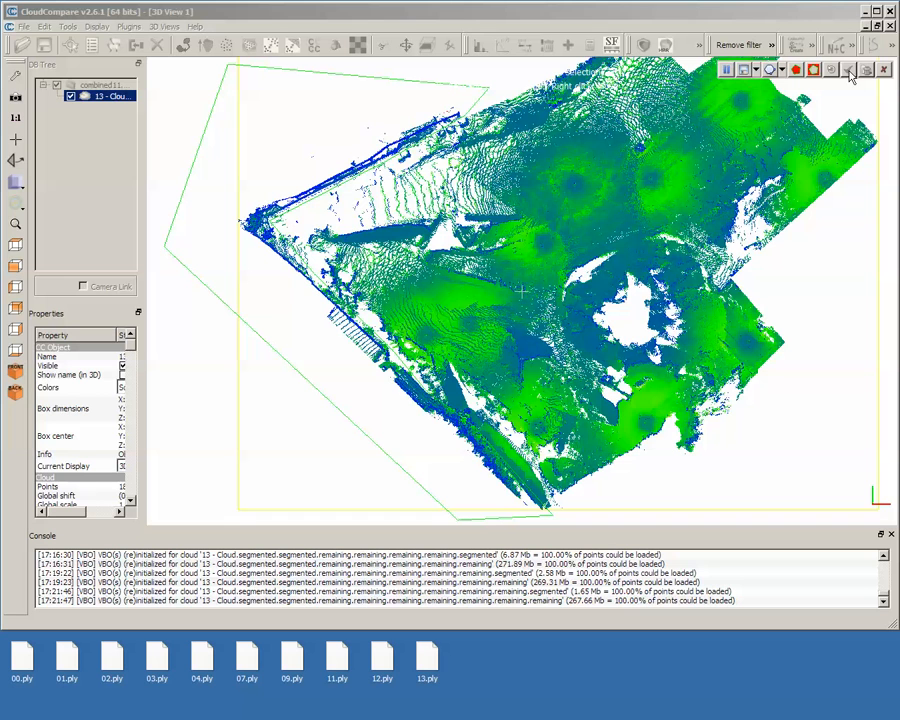
click(795, 71)
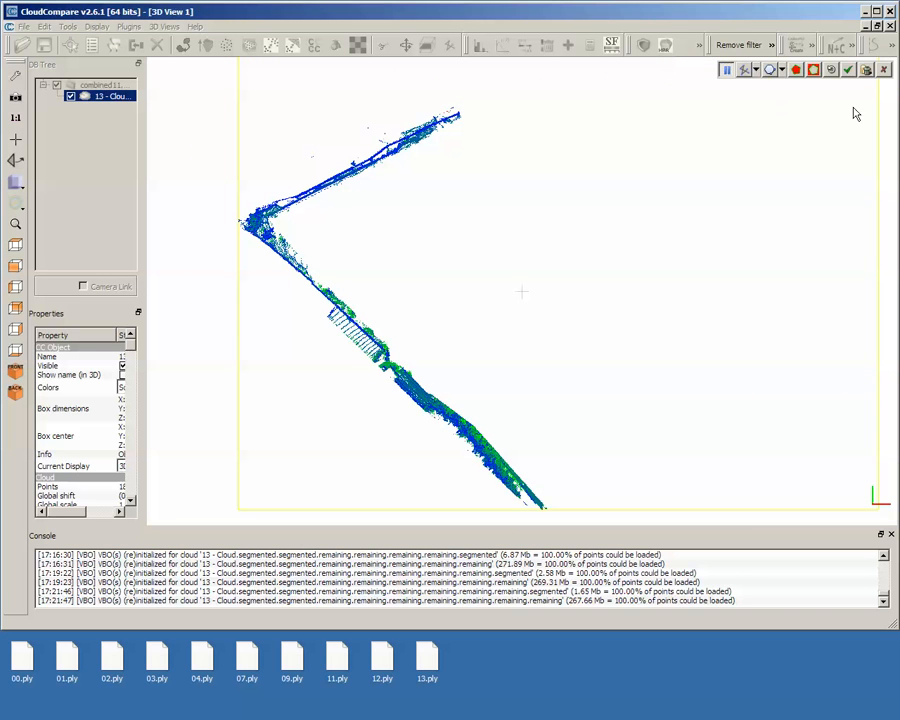
click(849, 71)
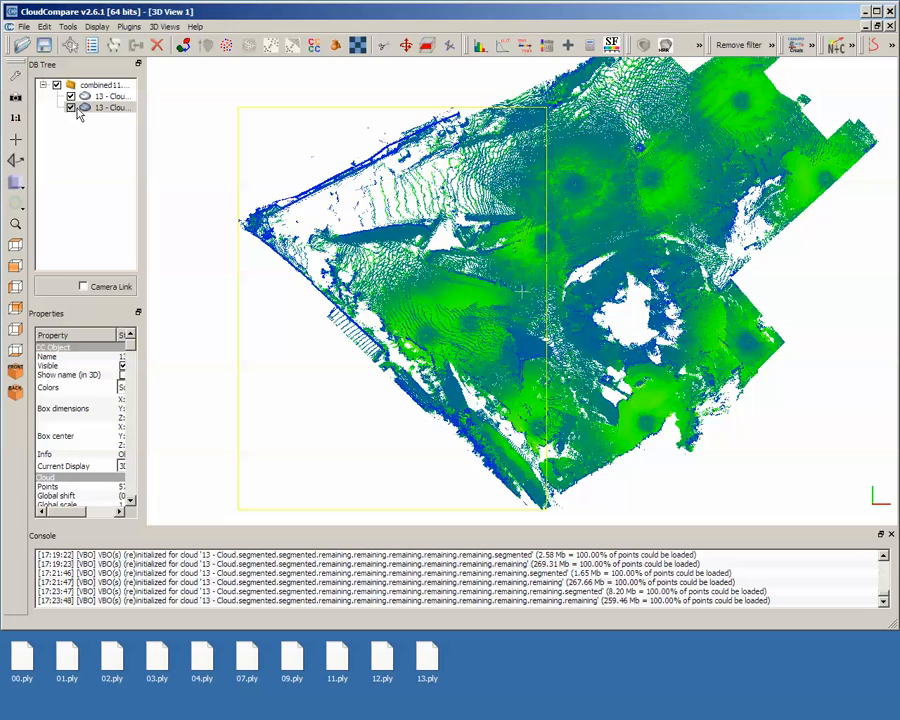
click(100, 108)
key(Delete)
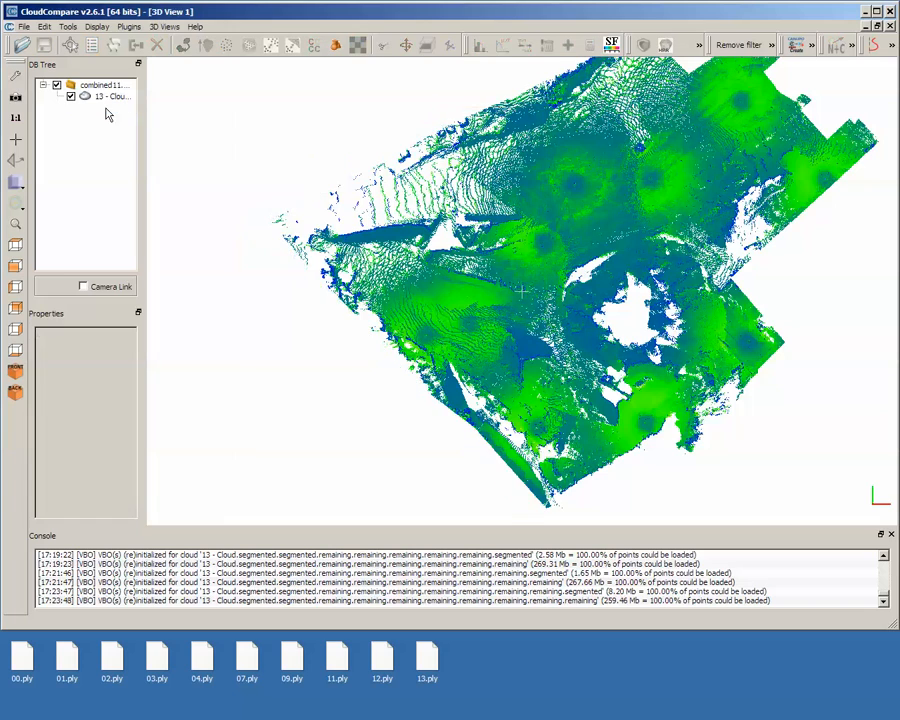
Examine the trimmed terrain cloud up close at an oblique angle and as a whole.
drag(525, 466, 506, 249)
scroll(552, 197, up, 10)
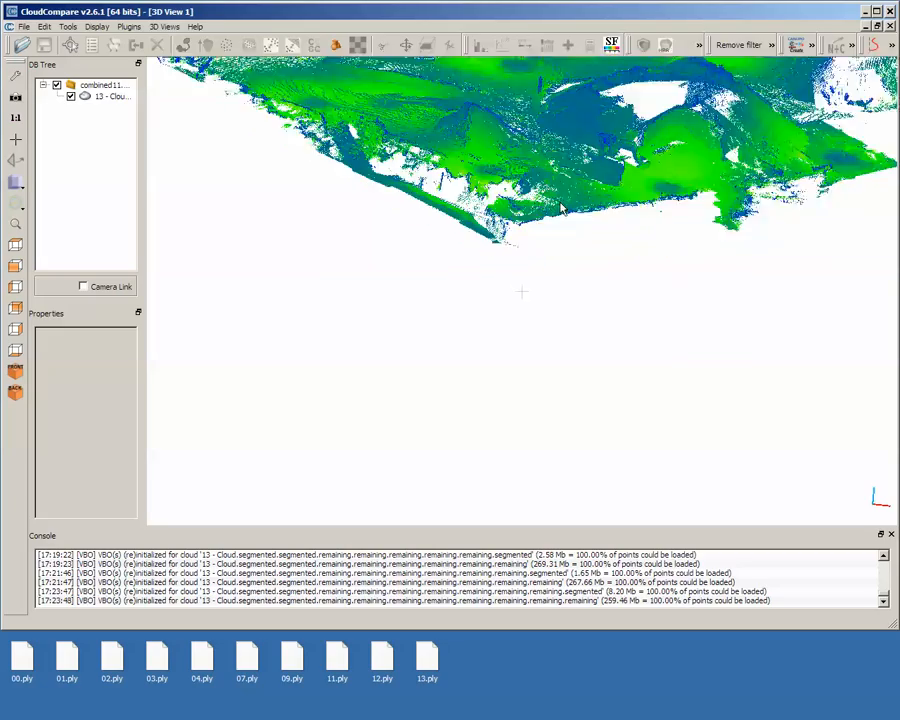
right_drag(508, 136, 439, 473)
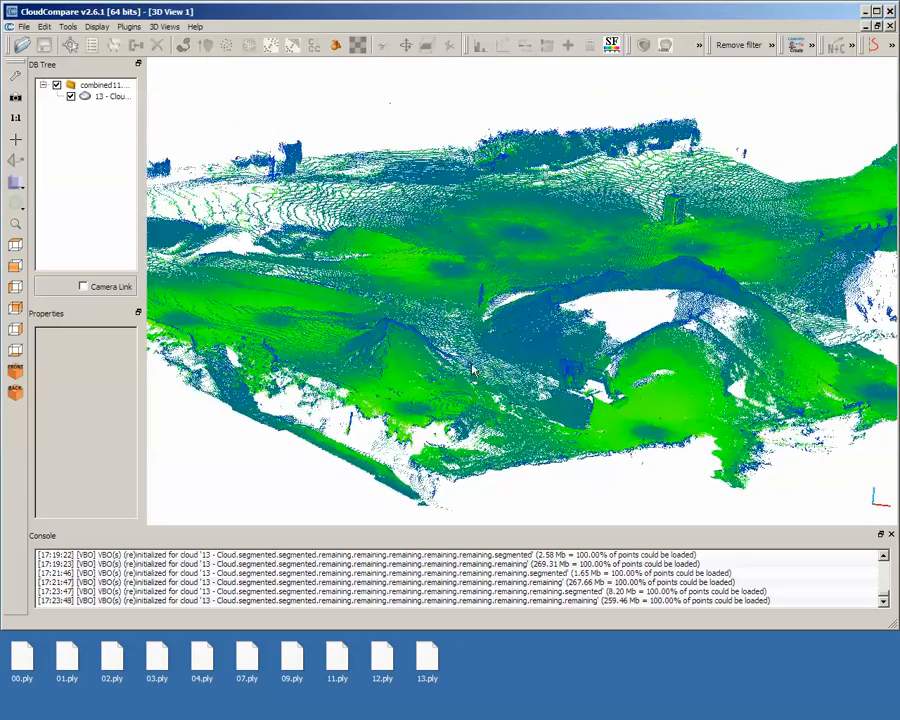
drag(468, 361, 521, 333)
scroll(521, 325, down, 7)
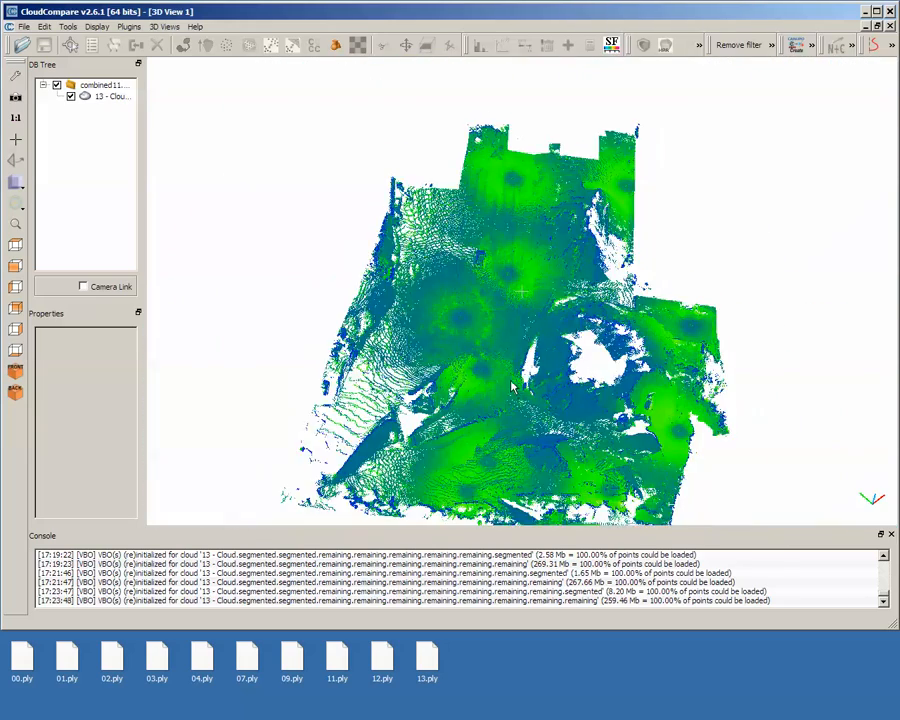
right_drag(505, 378, 490, 350)
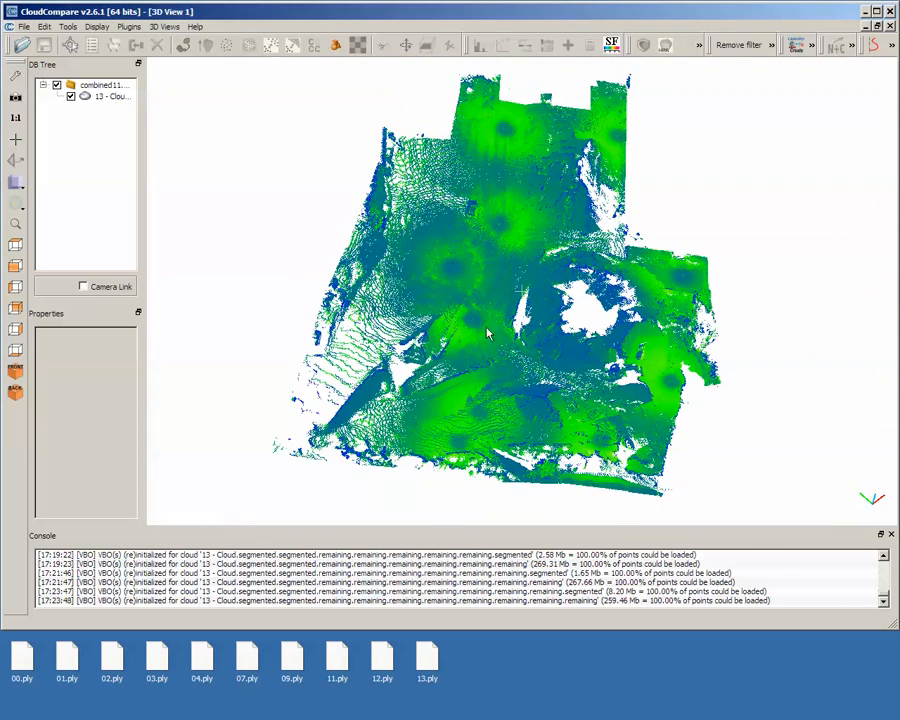
Save the trimmed terrain cloud as 13 - Cloud.bin in the Raw folder, in CloudCompare entities format.
click(24, 27)
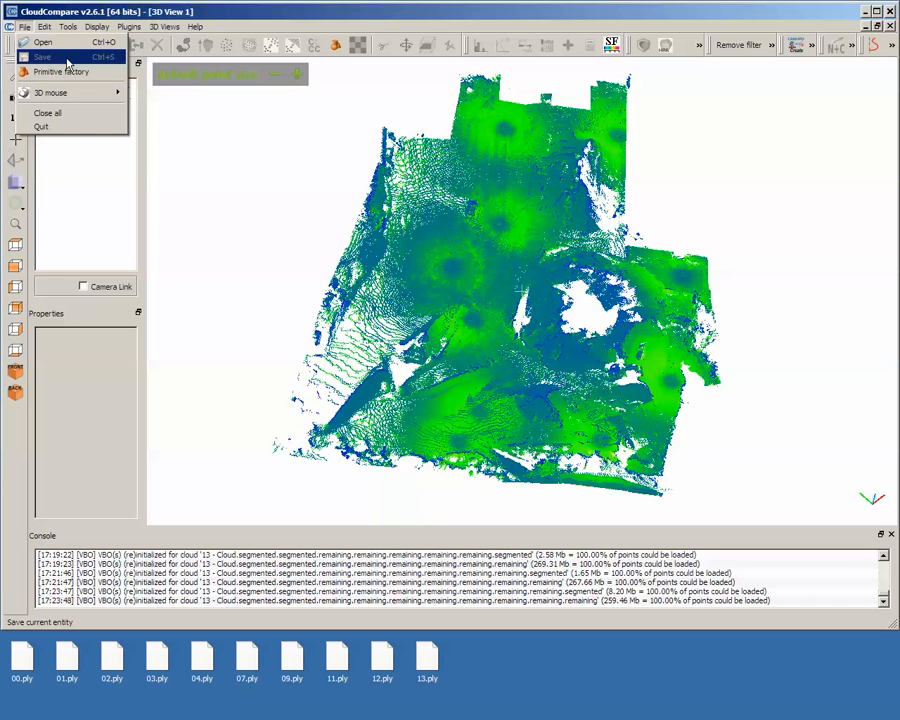
click(114, 182)
click(92, 96)
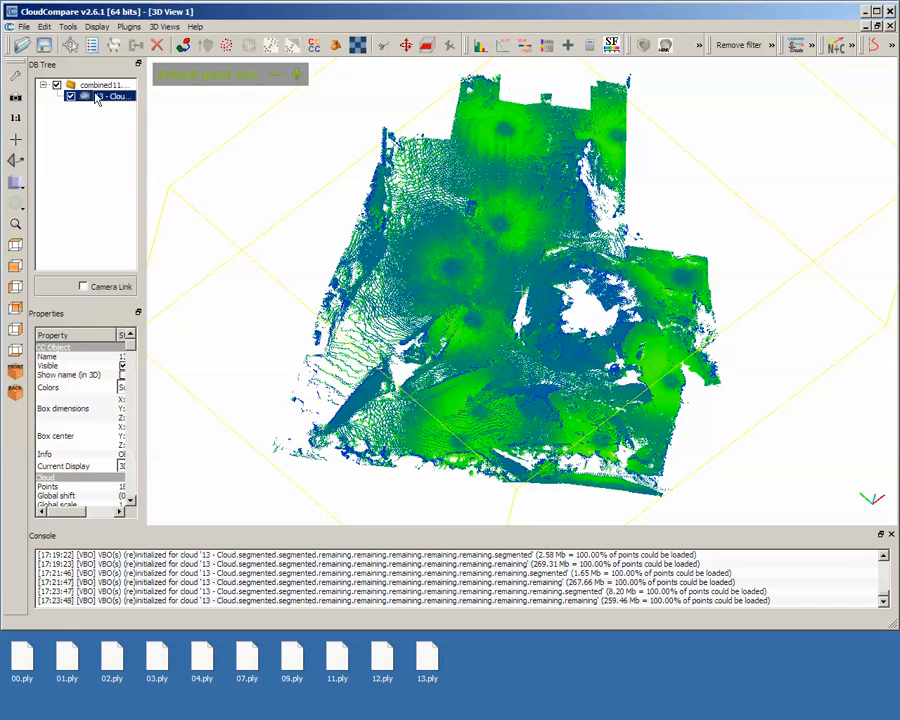
click(23, 26)
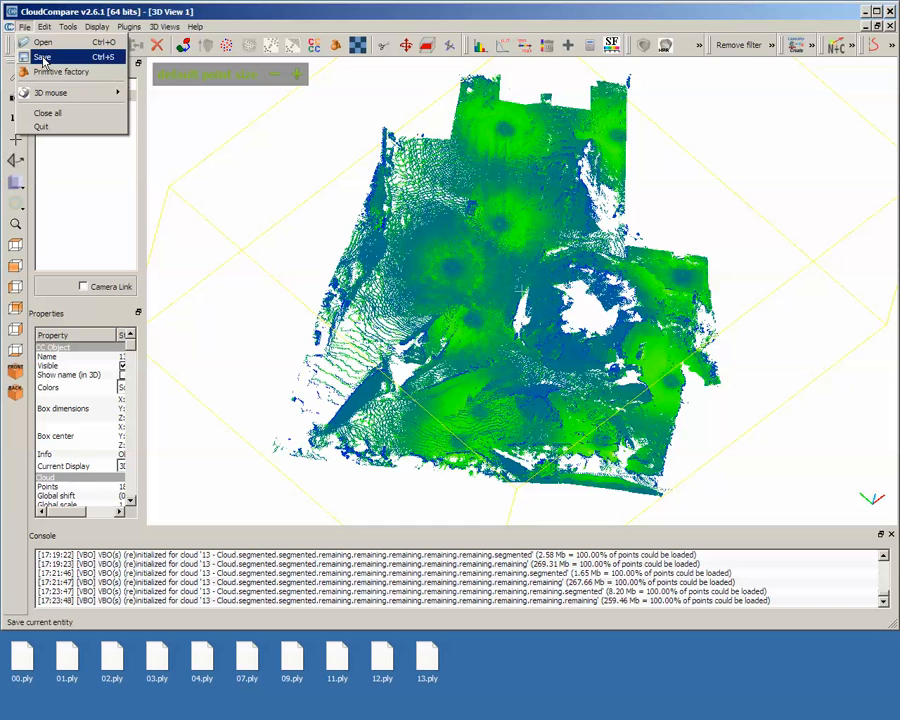
click(42, 58)
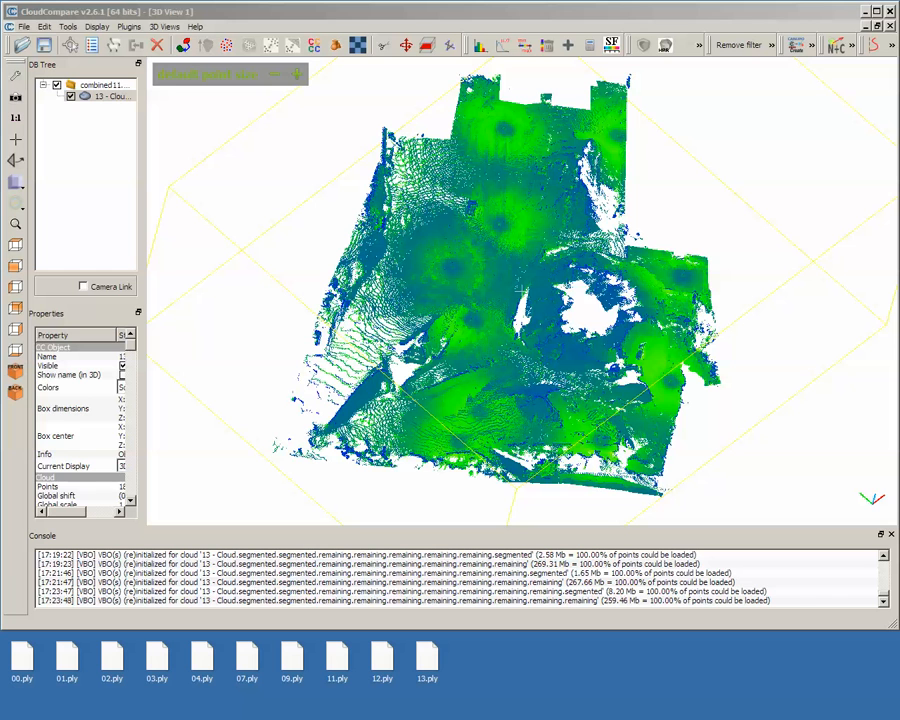
click(24, 26)
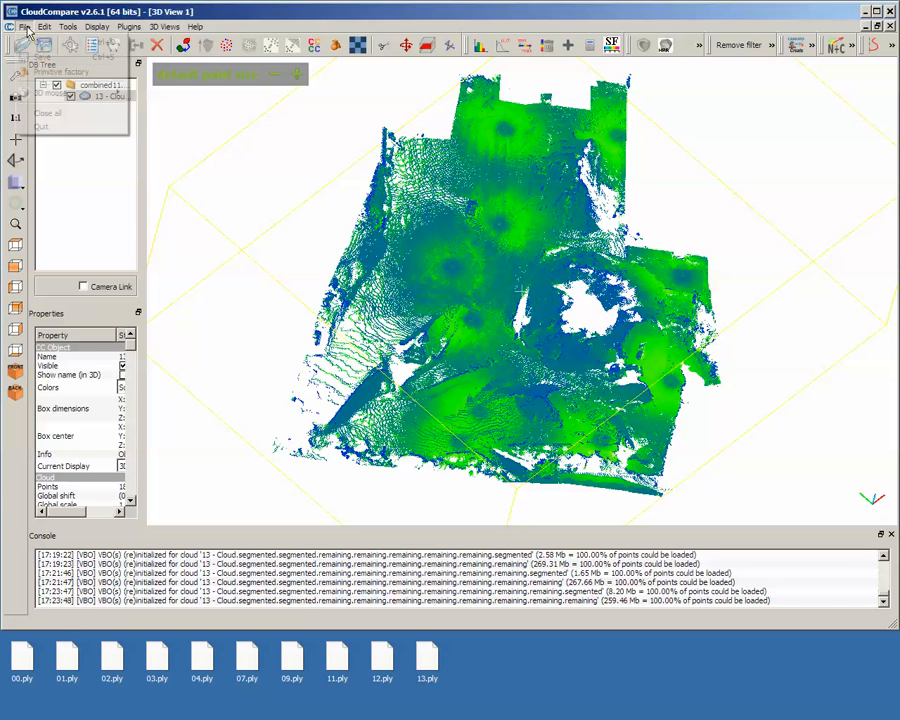
click(32, 57)
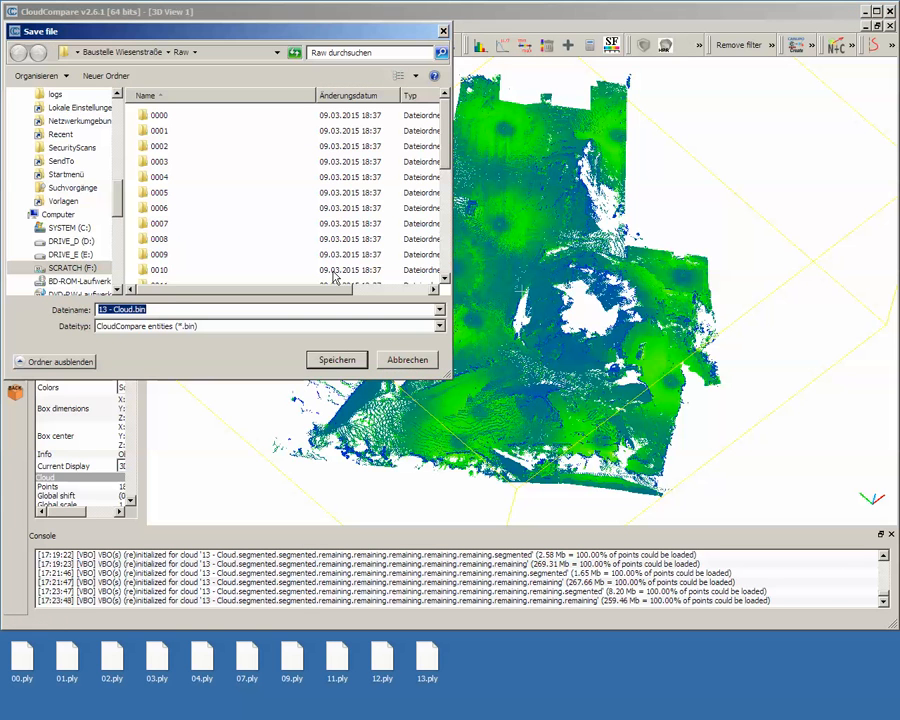
click(337, 360)
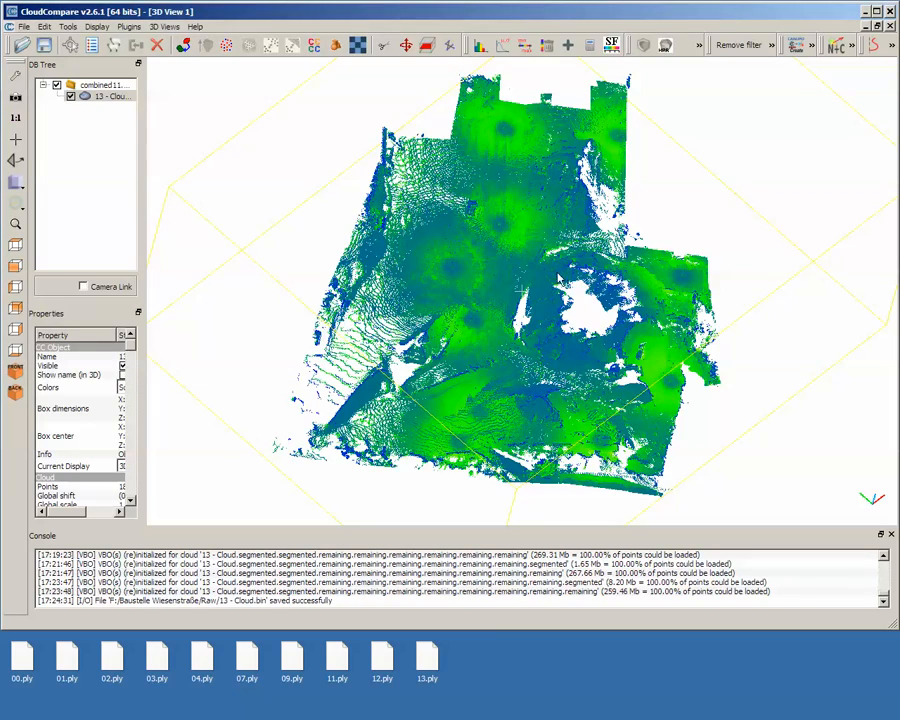
Examine the saved terrain cloud up close around the scan positions and mounds, and as a whole at an oblique angle.
drag(502, 247, 502, 376)
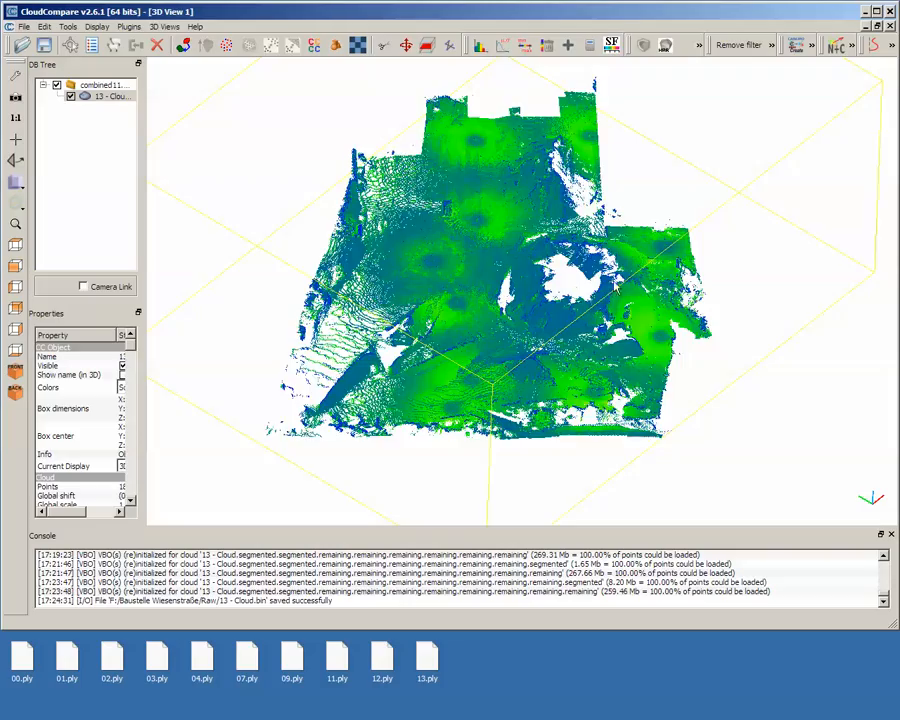
scroll(617, 288, up, 10)
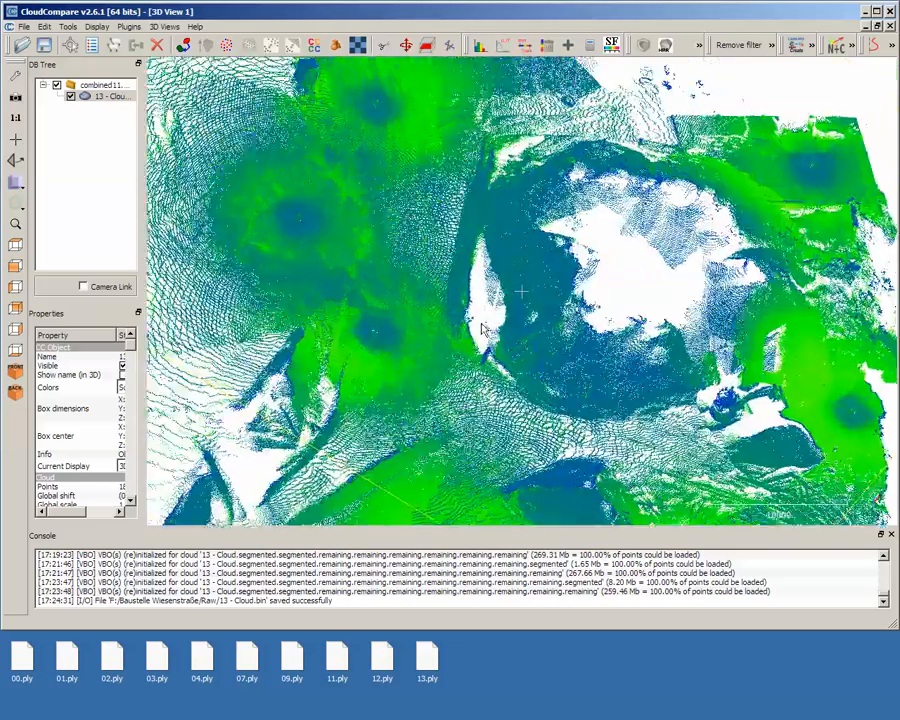
scroll(482, 329, up, 4)
right_drag(406, 295, 633, 335)
right_drag(425, 247, 461, 414)
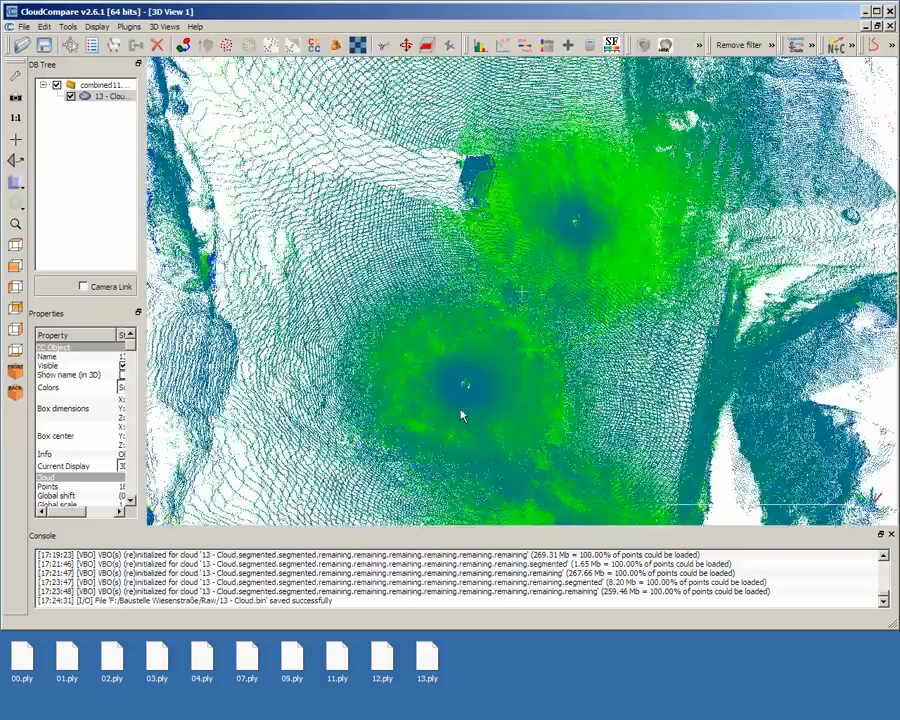
scroll(422, 342, up, 10)
drag(422, 352, 526, 345)
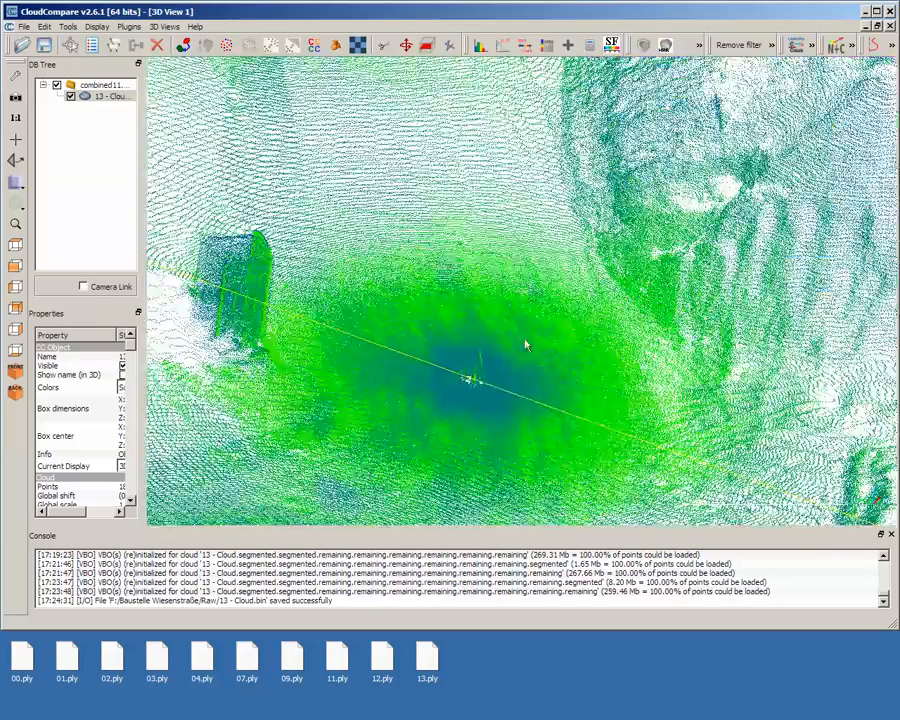
right_drag(525, 344, 350, 494)
right_drag(560, 252, 390, 347)
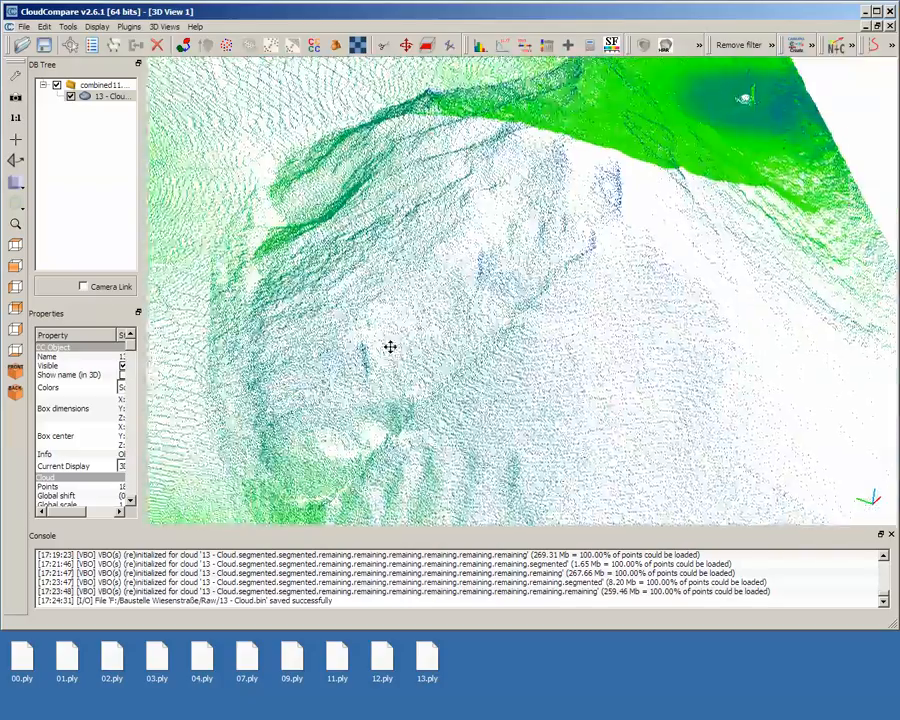
right_drag(560, 306, 481, 300)
scroll(481, 348, down, 5)
drag(469, 249, 555, 245)
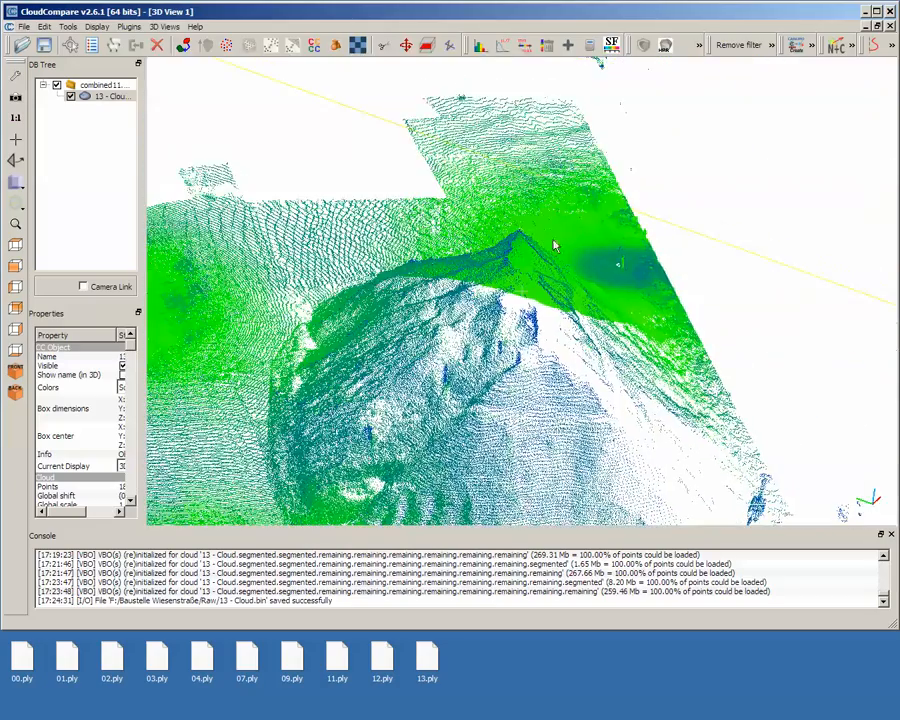
drag(350, 400, 485, 356)
scroll(486, 353, down, 12)
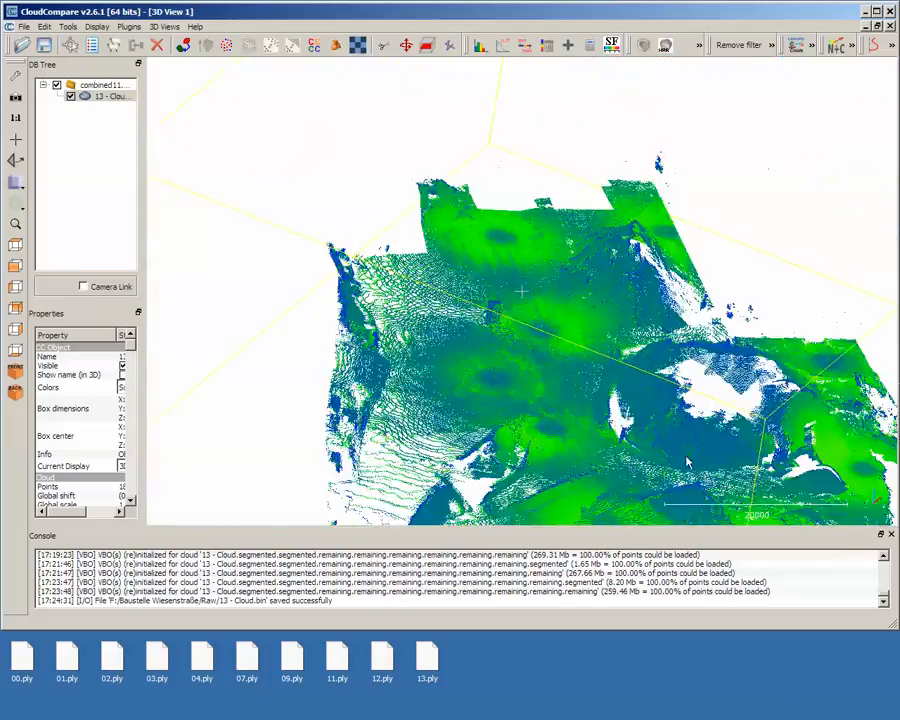
right_drag(684, 458, 552, 374)
drag(552, 374, 629, 227)
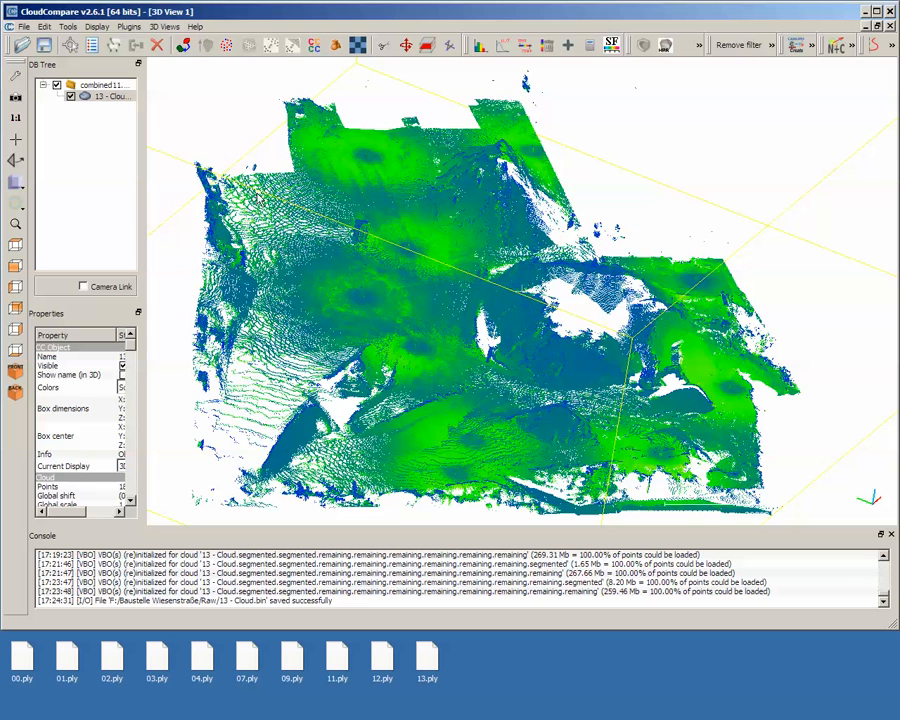
Rasterize the trimmed terrain cloud along Z with a grid step of 50, using average cell heights and minimum height for empty cells.
click(258, 199)
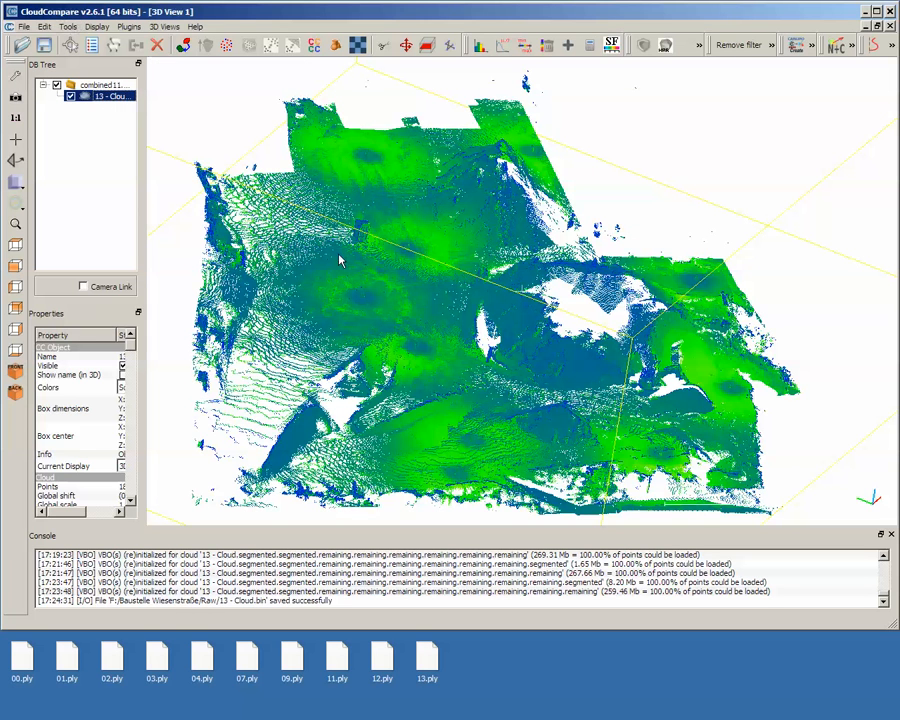
click(68, 26)
mouse_move(78, 57)
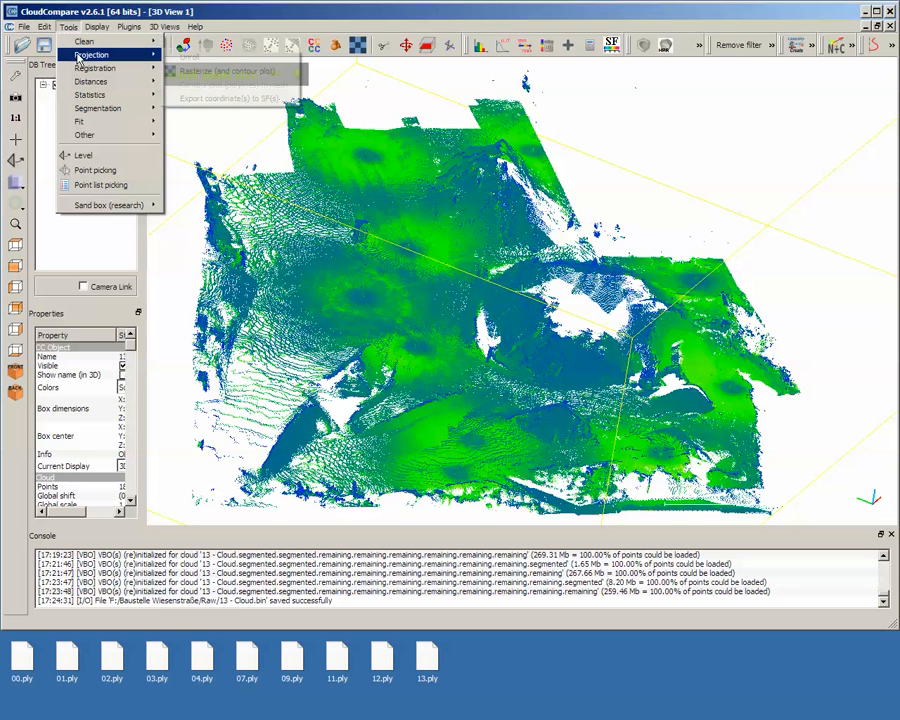
click(254, 72)
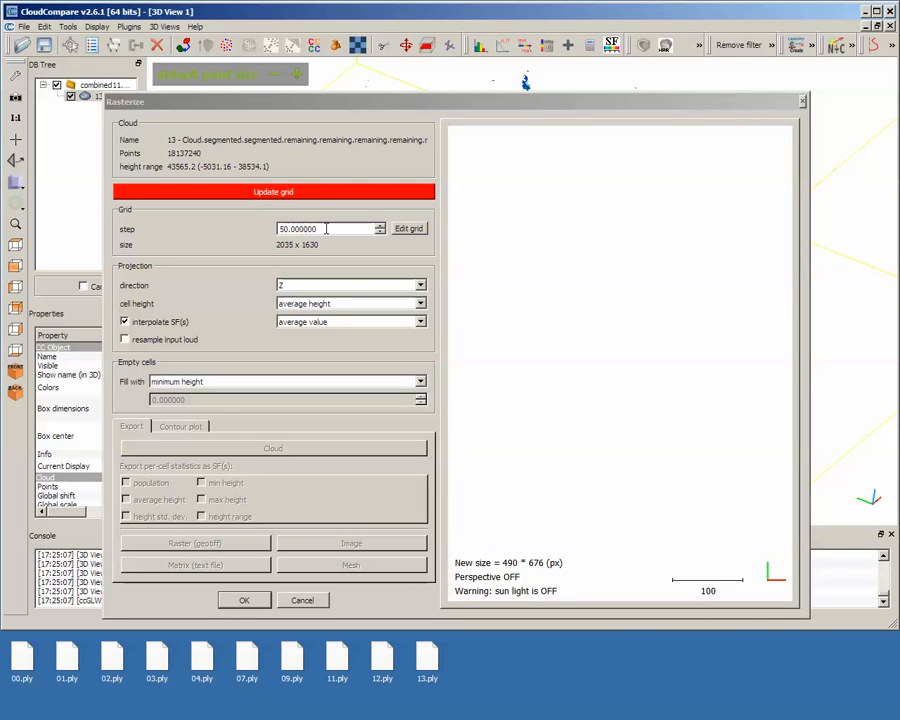
click(297, 195)
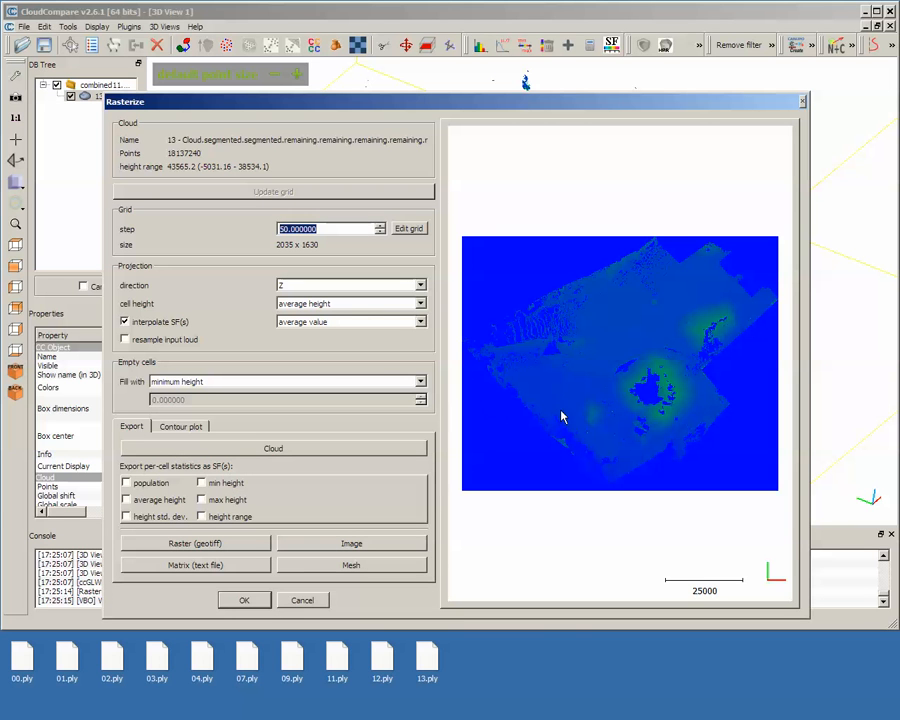
Set empty cells to be filled by interpolation and update the raster grid, keeping average height as the cell height.
click(245, 383)
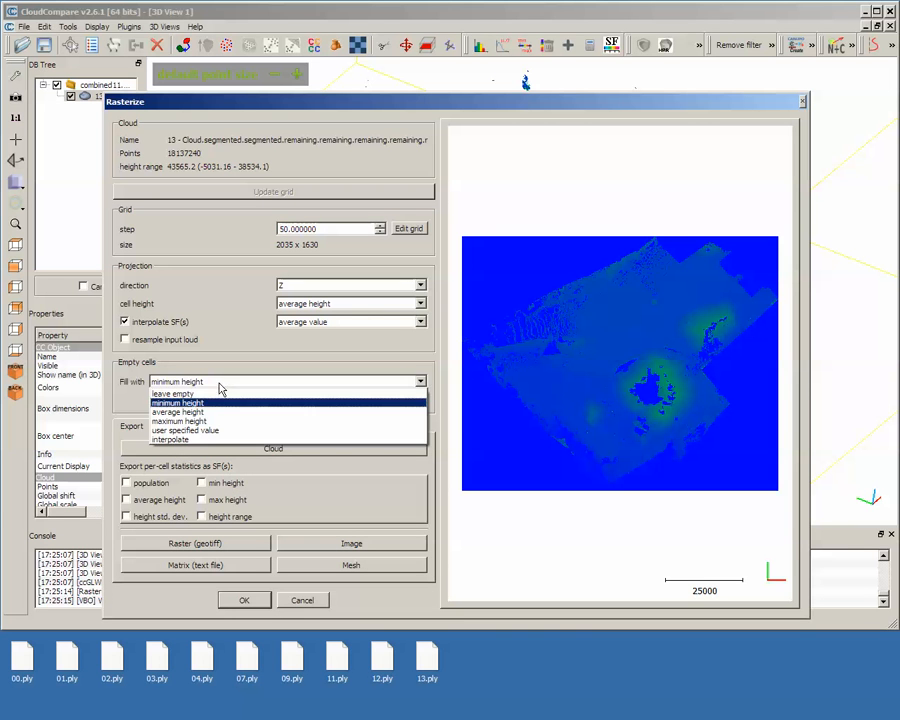
click(212, 439)
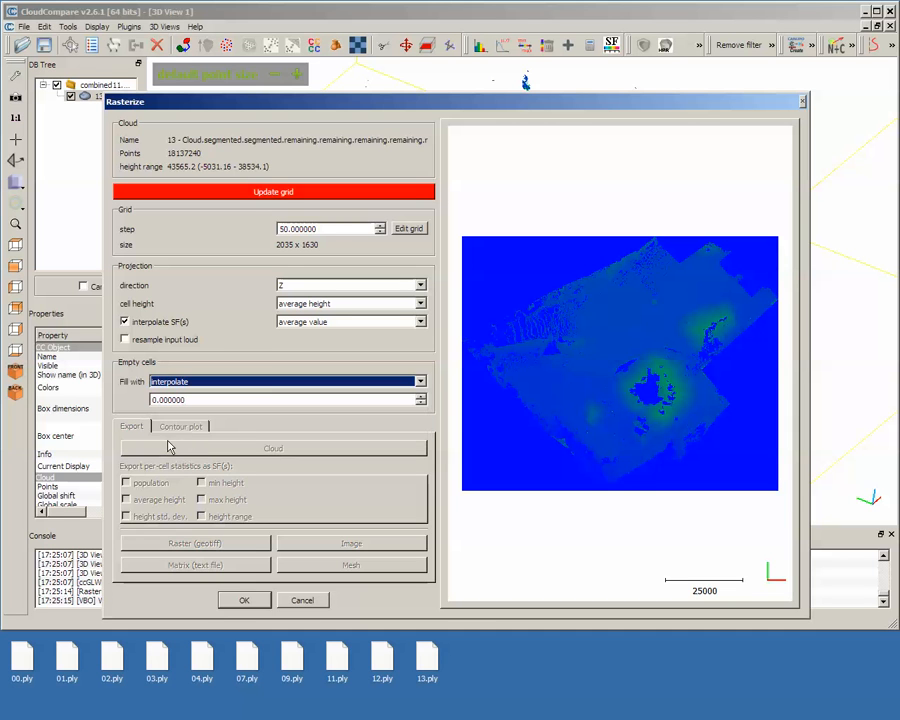
click(280, 194)
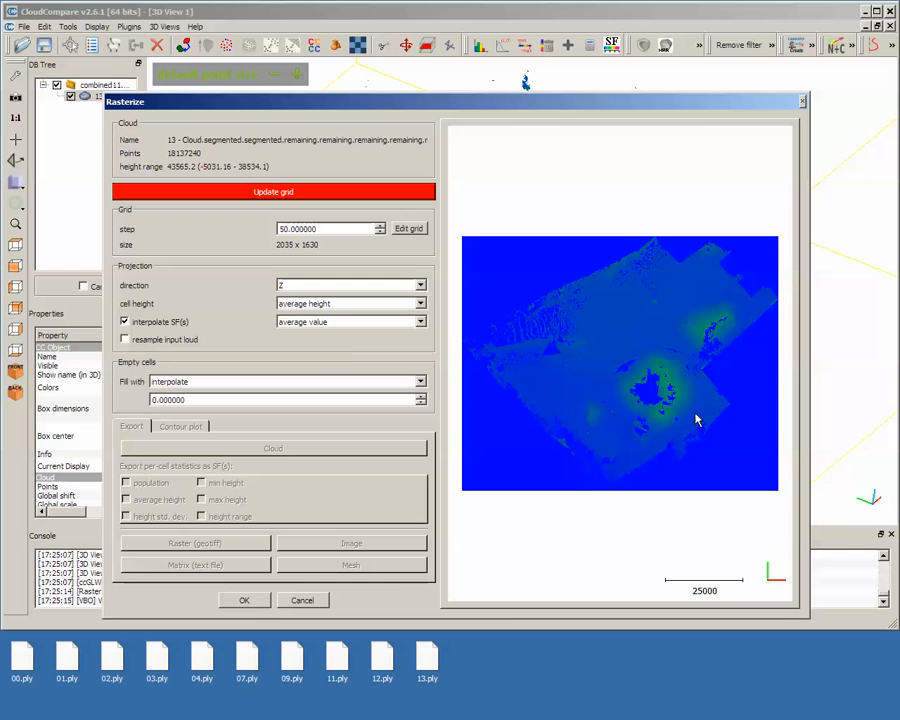
click(328, 302)
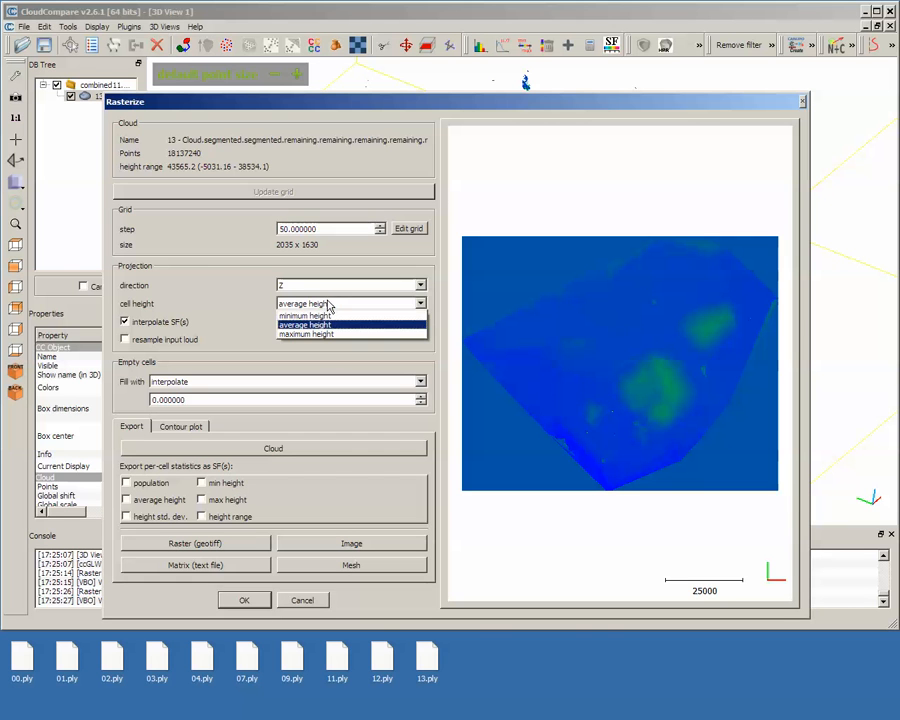
click(217, 254)
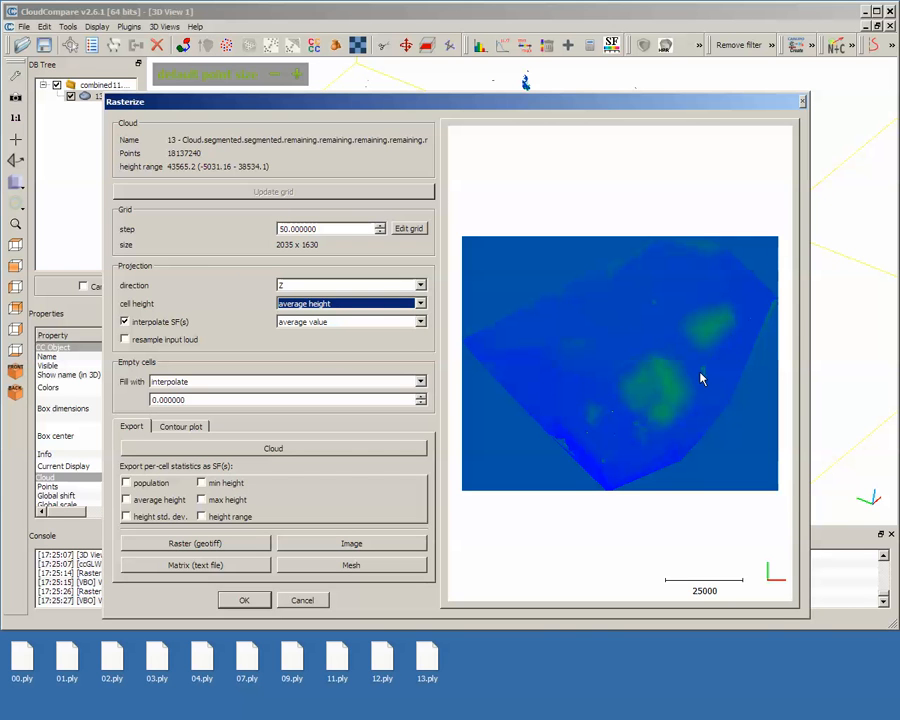
Regenerate the raster grid with a step of 20, accepting the large grid size, and export it as a cloud.
click(285, 229)
drag(286, 229, 272, 233)
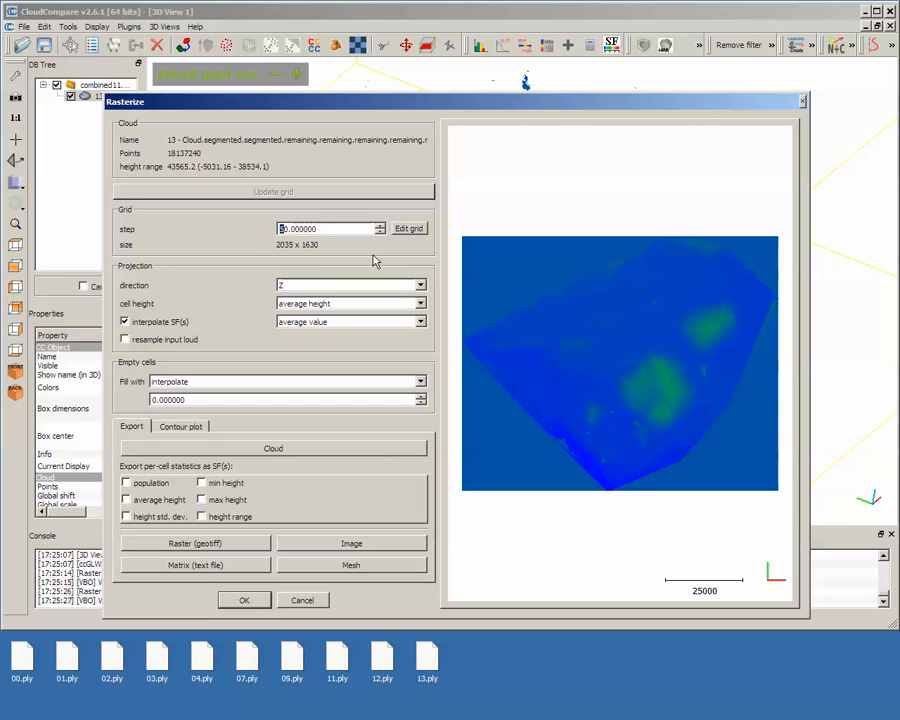
text(2)
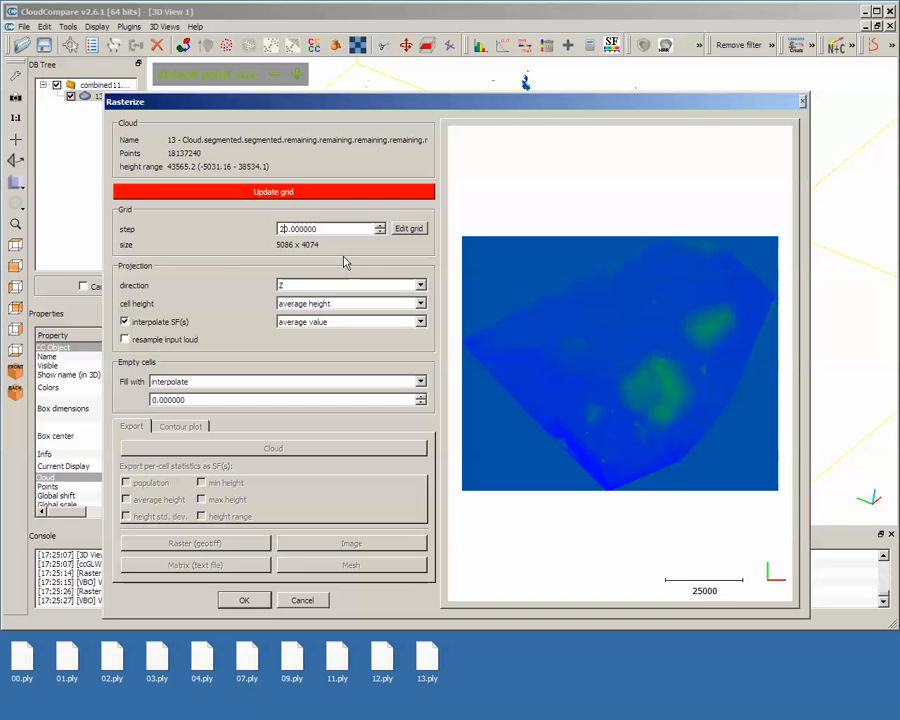
click(281, 196)
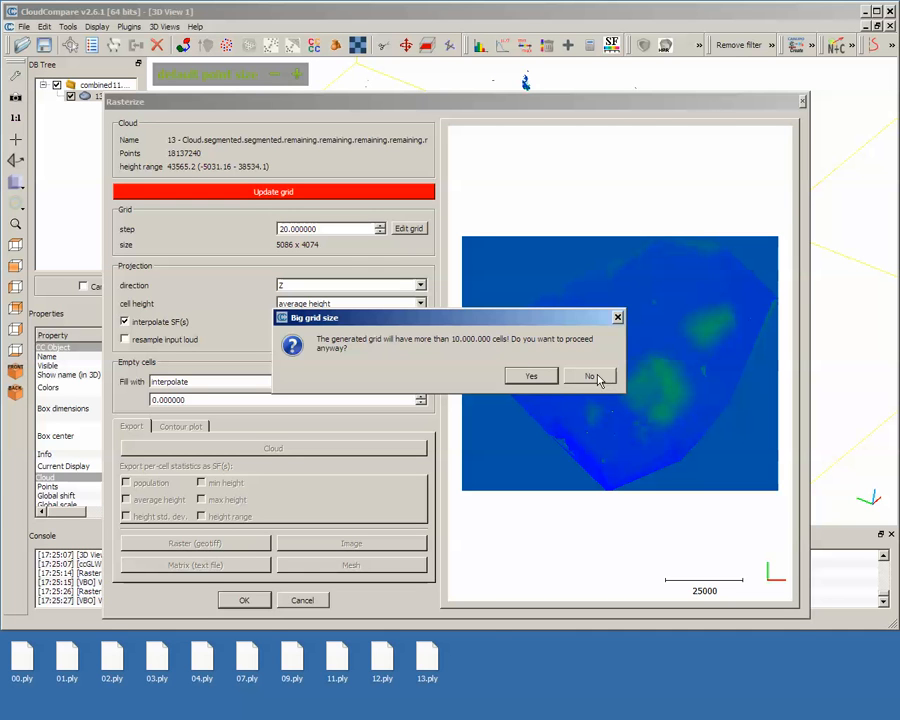
click(533, 377)
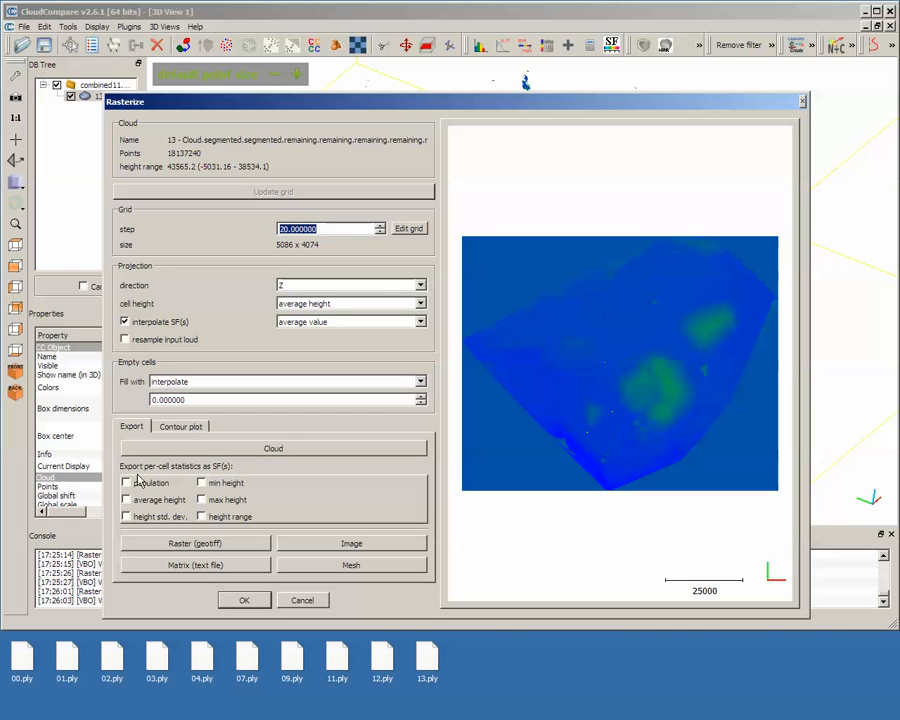
click(265, 451)
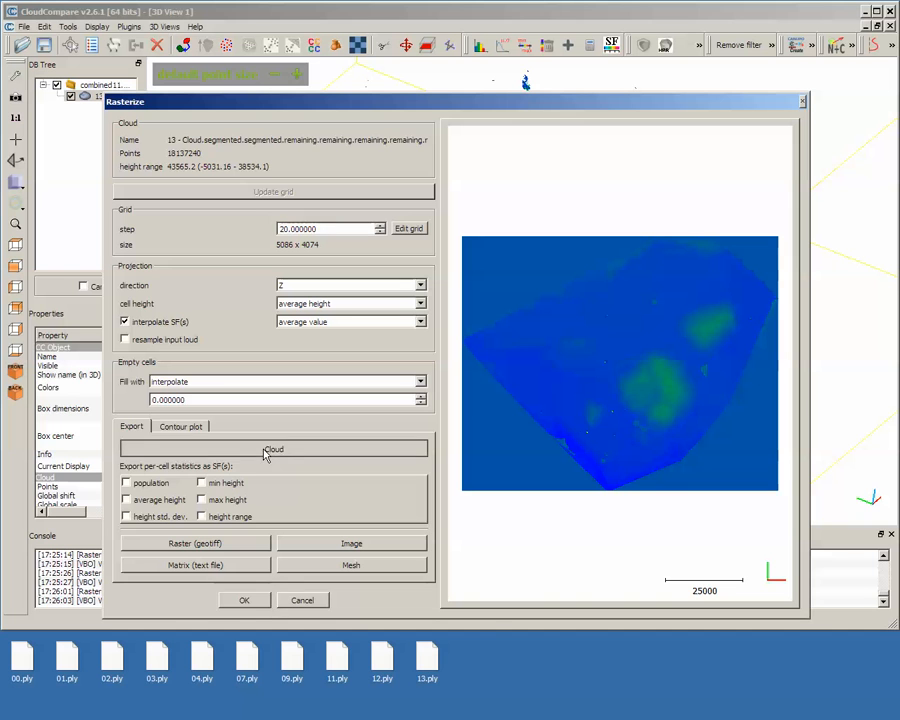
click(245, 600)
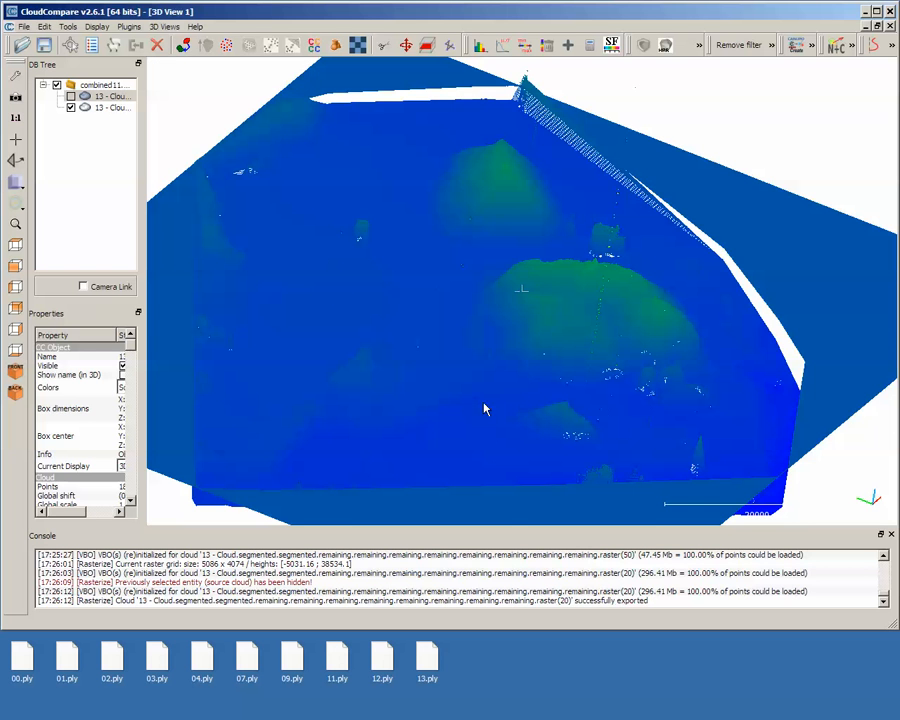
Examine the rasterized cloud's interpolated edges, flat ground and mound surfaces up close from several angles.
drag(417, 394, 544, 374)
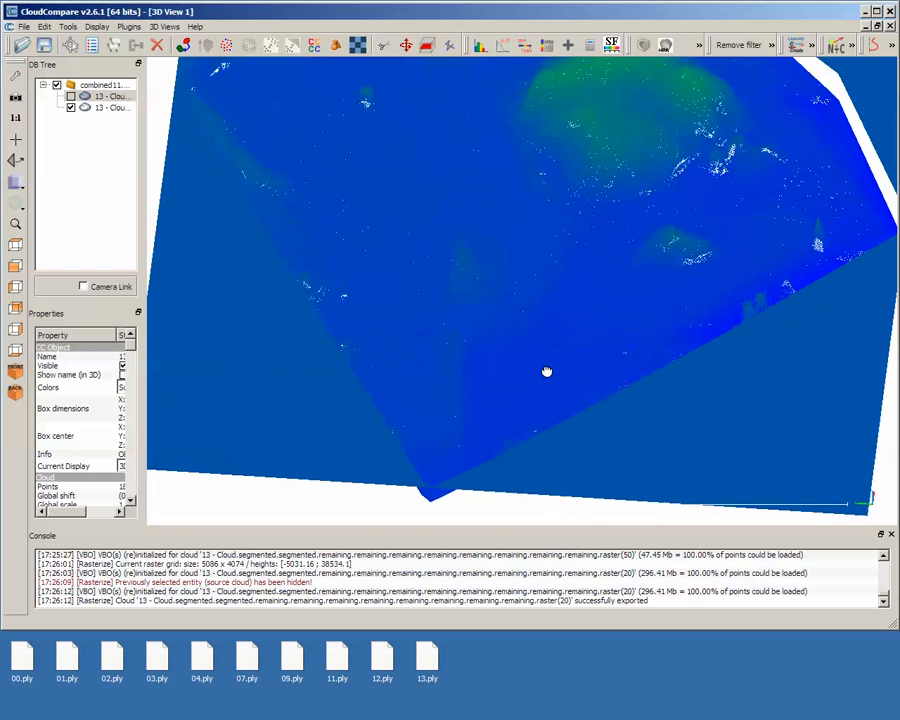
drag(341, 271, 350, 207)
scroll(584, 220, up, 5)
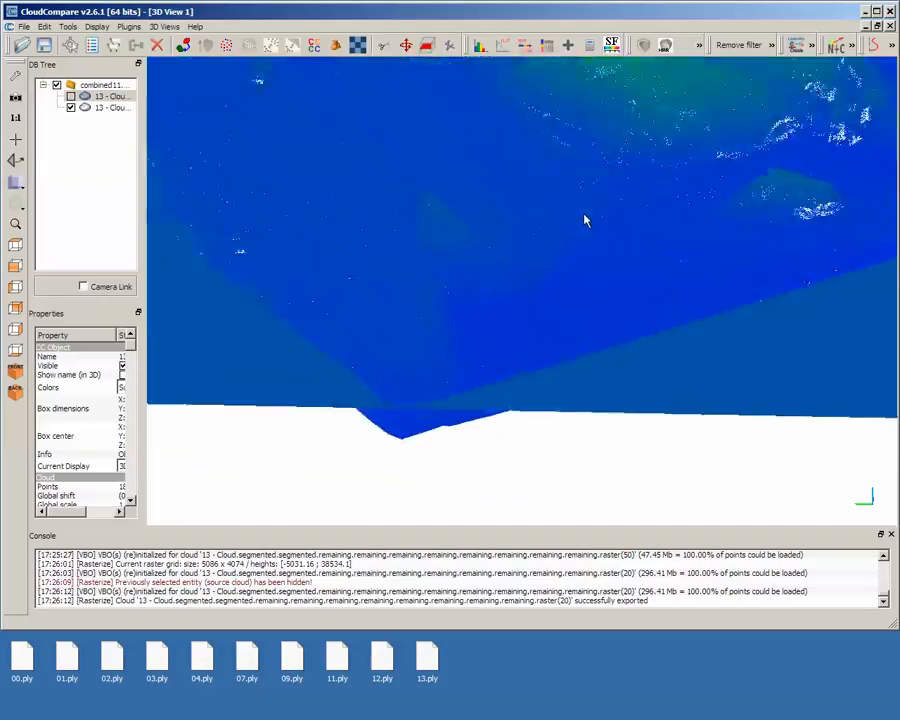
scroll(584, 220, up, 3)
right_drag(508, 105, 433, 341)
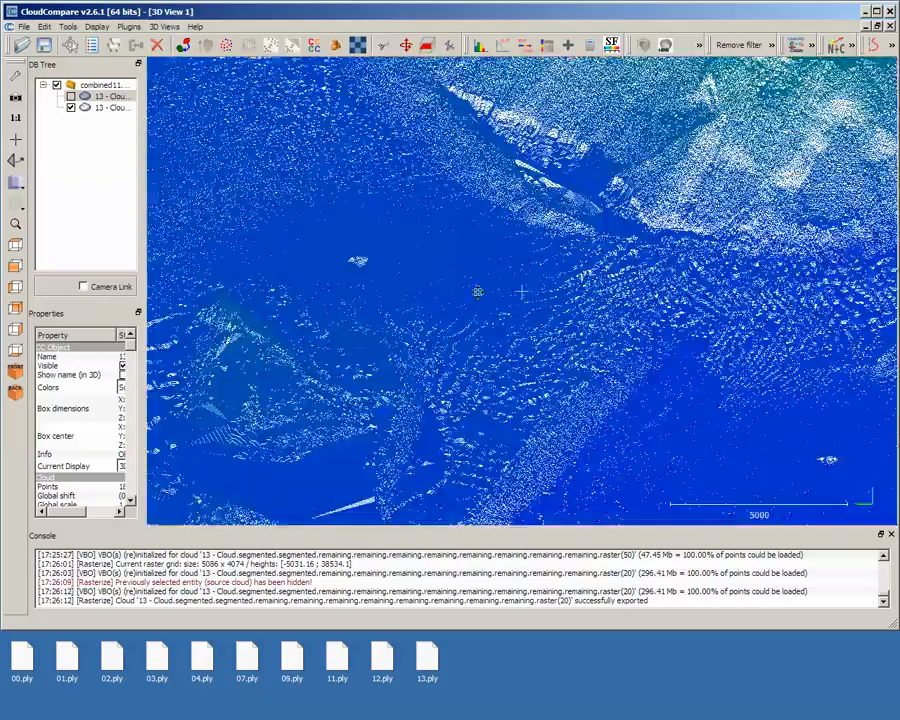
right_drag(477, 292, 481, 418)
scroll(476, 354, up, 9)
right_drag(690, 408, 880, 452)
right_drag(150, 312, 492, 426)
right_drag(380, 262, 428, 534)
right_drag(428, 310, 481, 534)
right_drag(410, 355, 700, 455)
scroll(462, 300, down, 3)
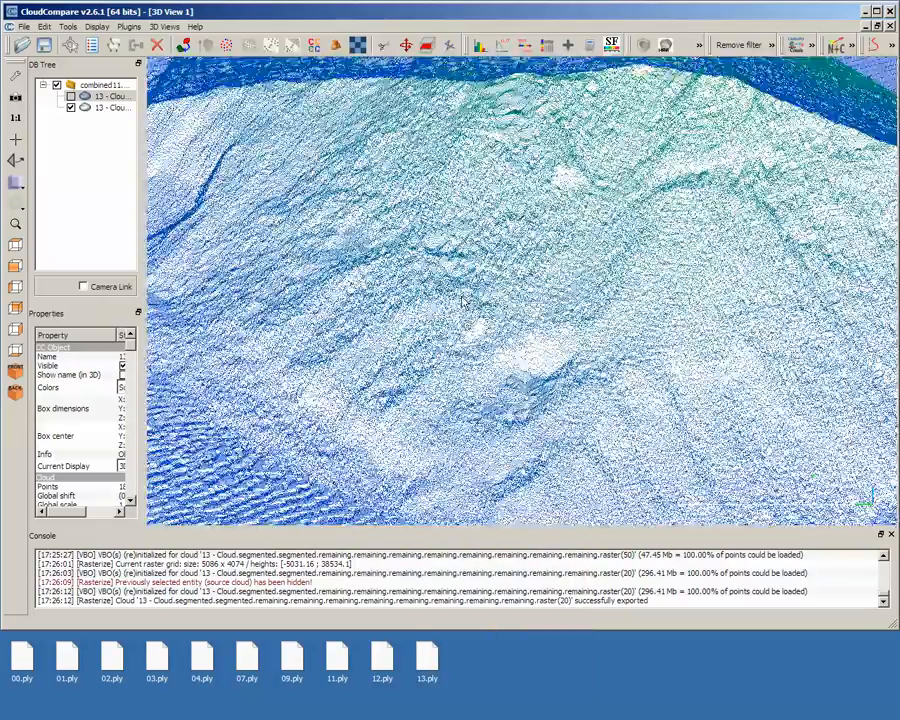
drag(462, 300, 539, 373)
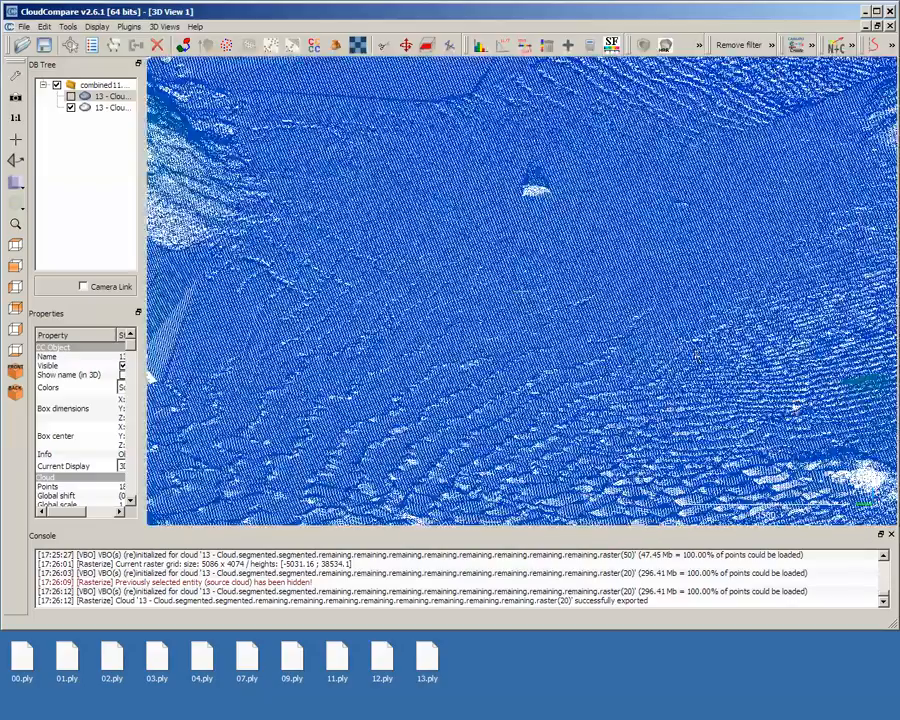
Inspect the point density and filled gaps along the mounds' crests, slopes and bases in the step-20 raster cloud, then its full extent.
drag(696, 354, 409, 289)
scroll(803, 378, down, 8)
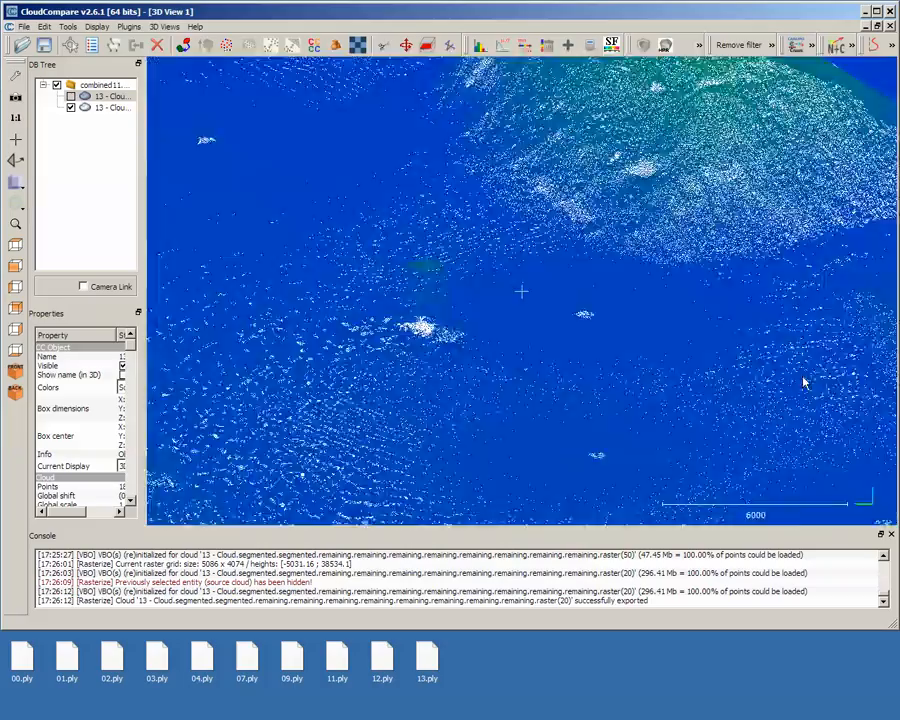
scroll(540, 375, up, 10)
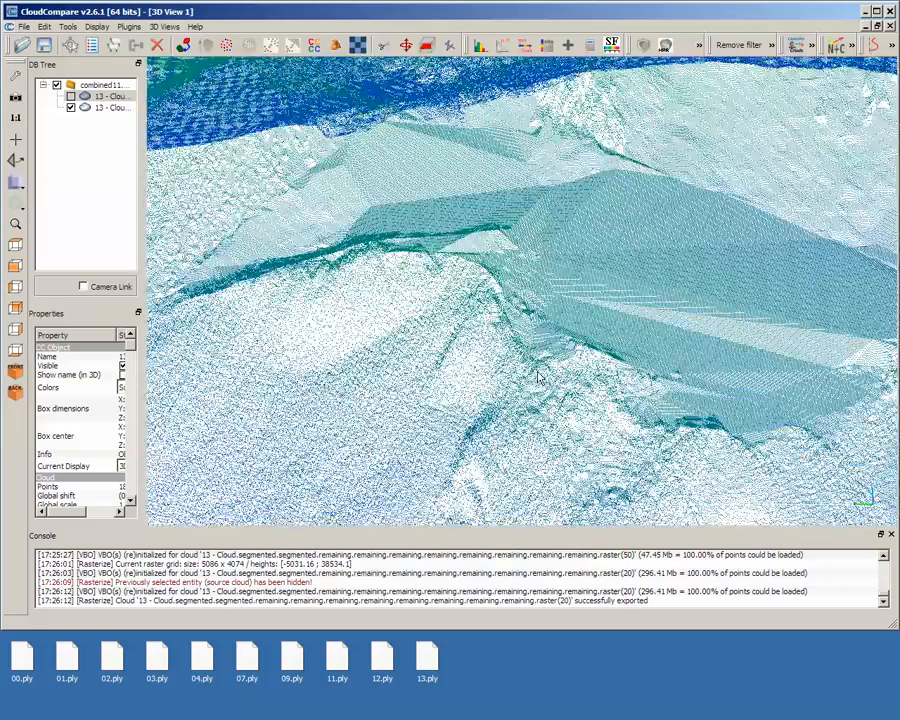
right_drag(540, 375, 700, 120)
scroll(566, 285, down, 3)
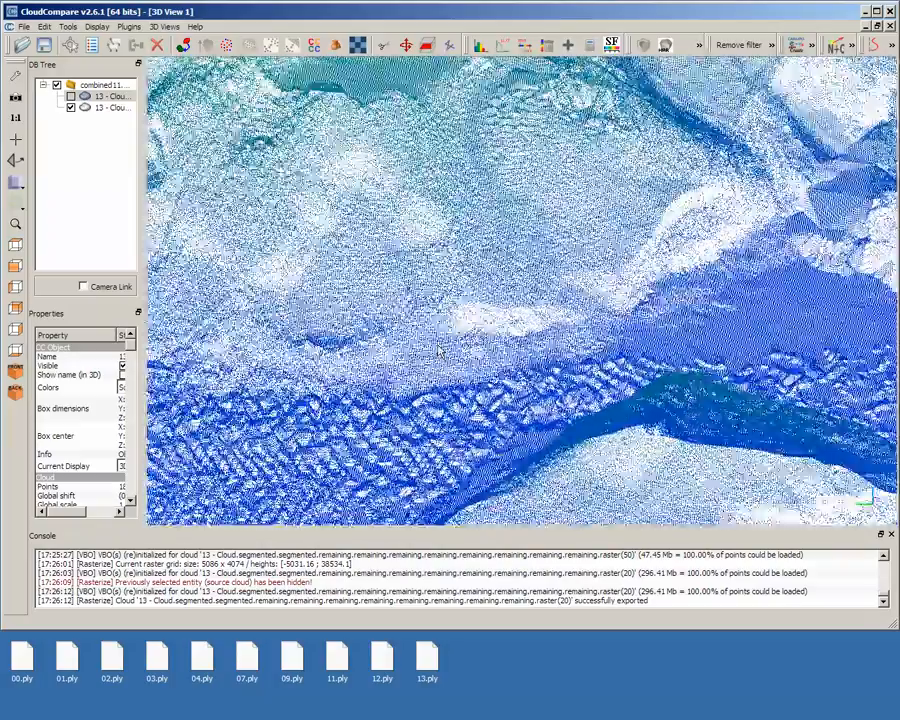
right_drag(330, 350, 703, 323)
scroll(703, 323, up, 5)
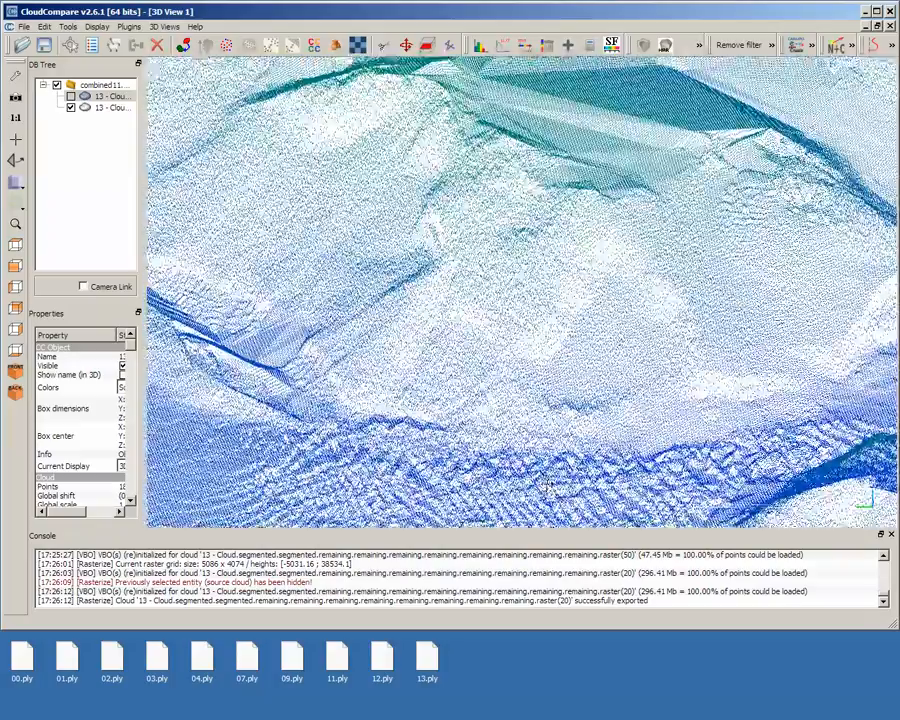
scroll(658, 400, down, 5)
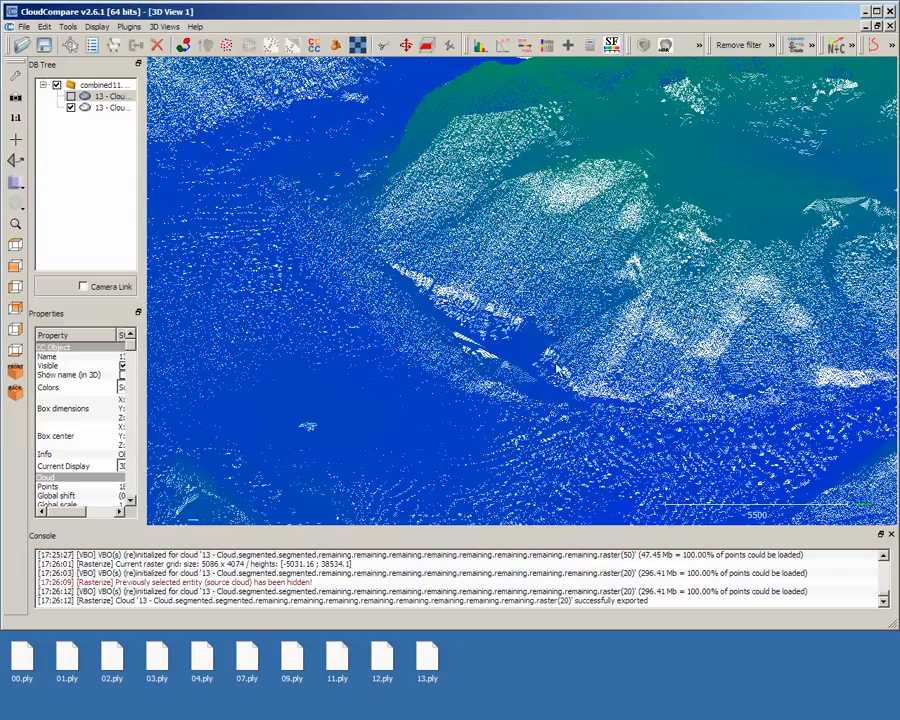
drag(663, 303, 445, 344)
drag(358, 357, 389, 377)
scroll(448, 318, down, 5)
right_drag(448, 318, 728, 438)
scroll(615, 386, down, 5)
scroll(615, 385, down, 1)
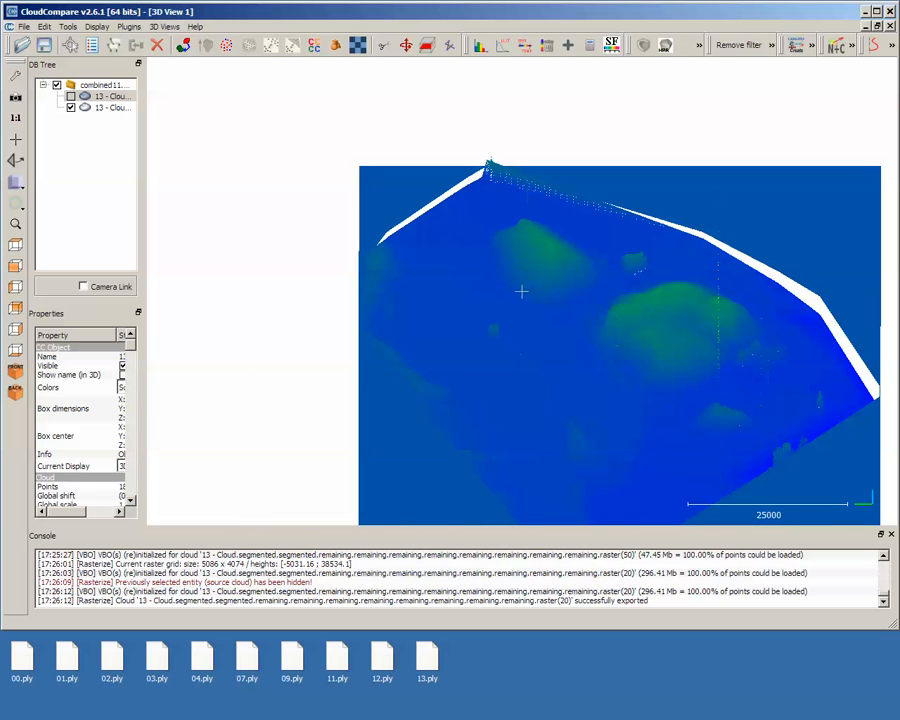